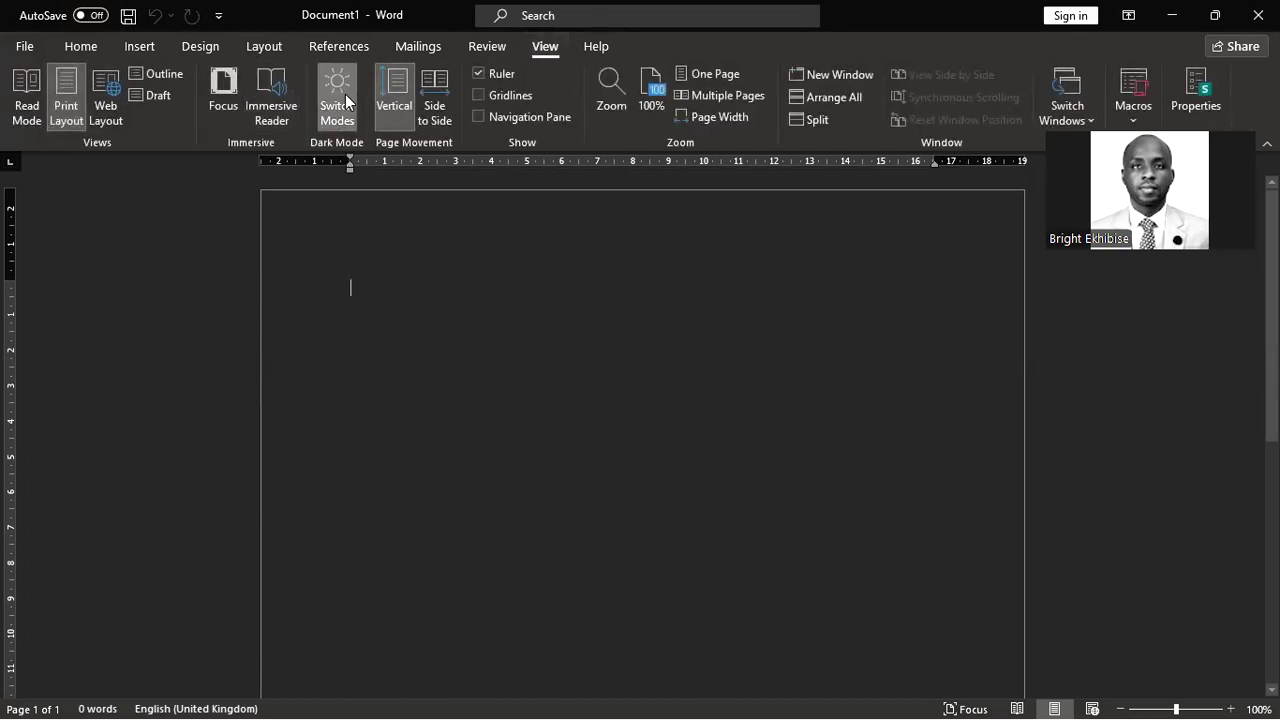
Step: Switch the Word page from dark to white display with Switch Modes, then open the Start menu
click(338, 100)
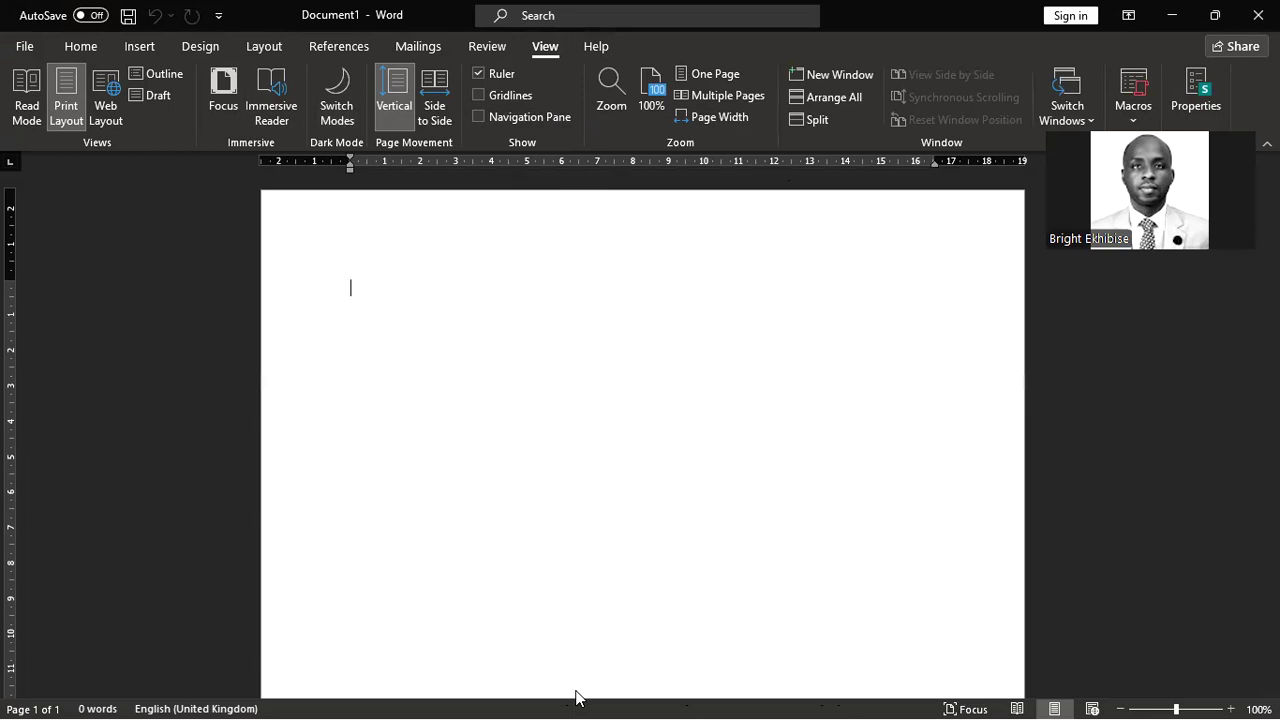
click(322, 697)
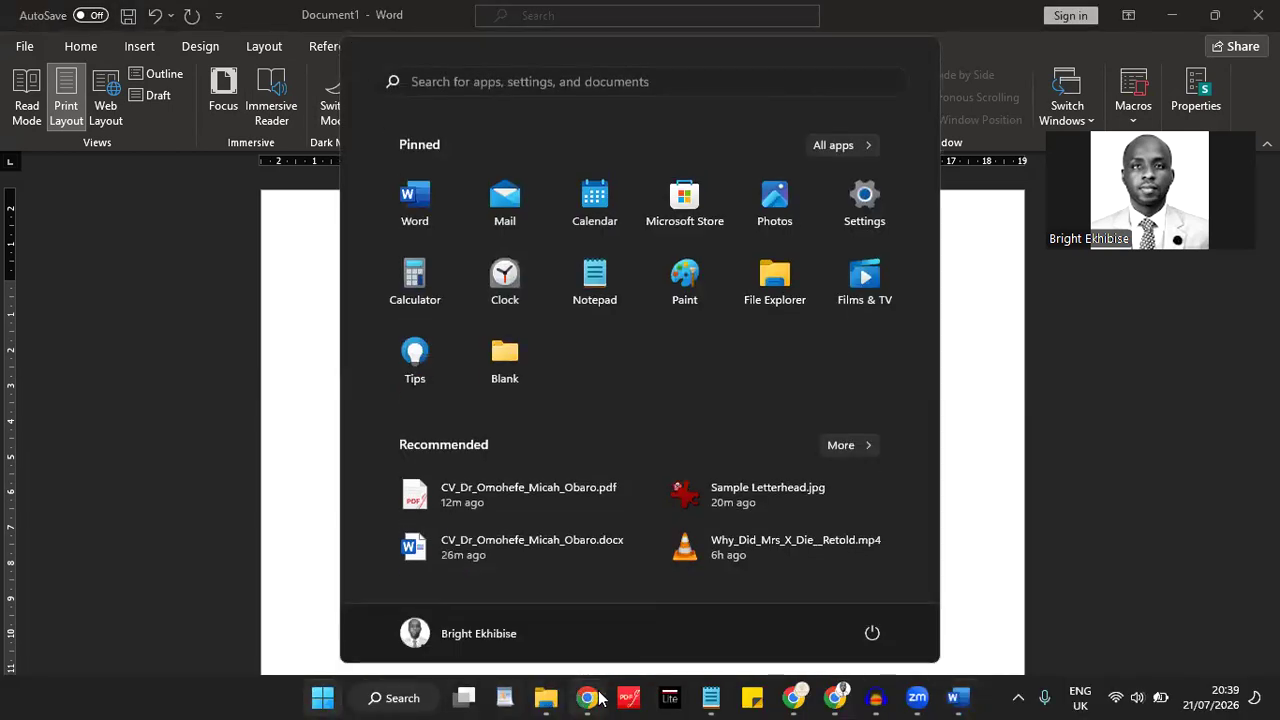
Step: Bring up the PDF24 tools page in Chrome and advance to the Format properties screenshot
click(596, 697)
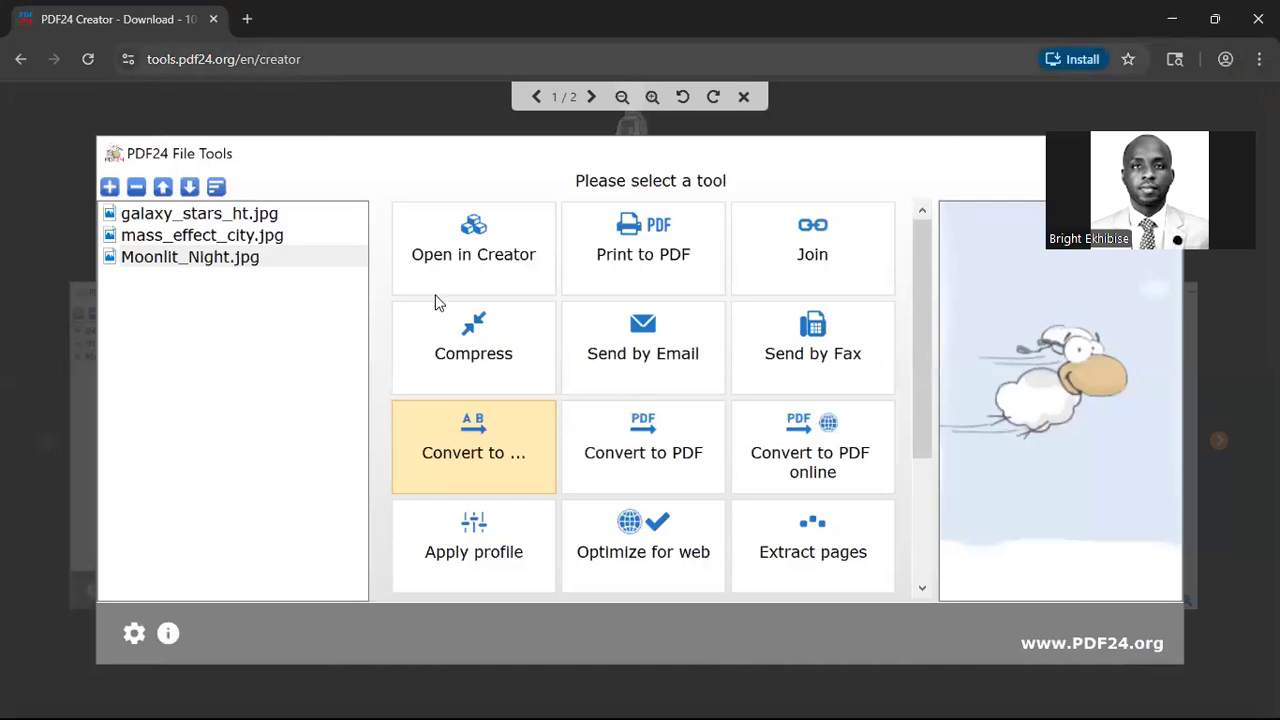
click(439, 304)
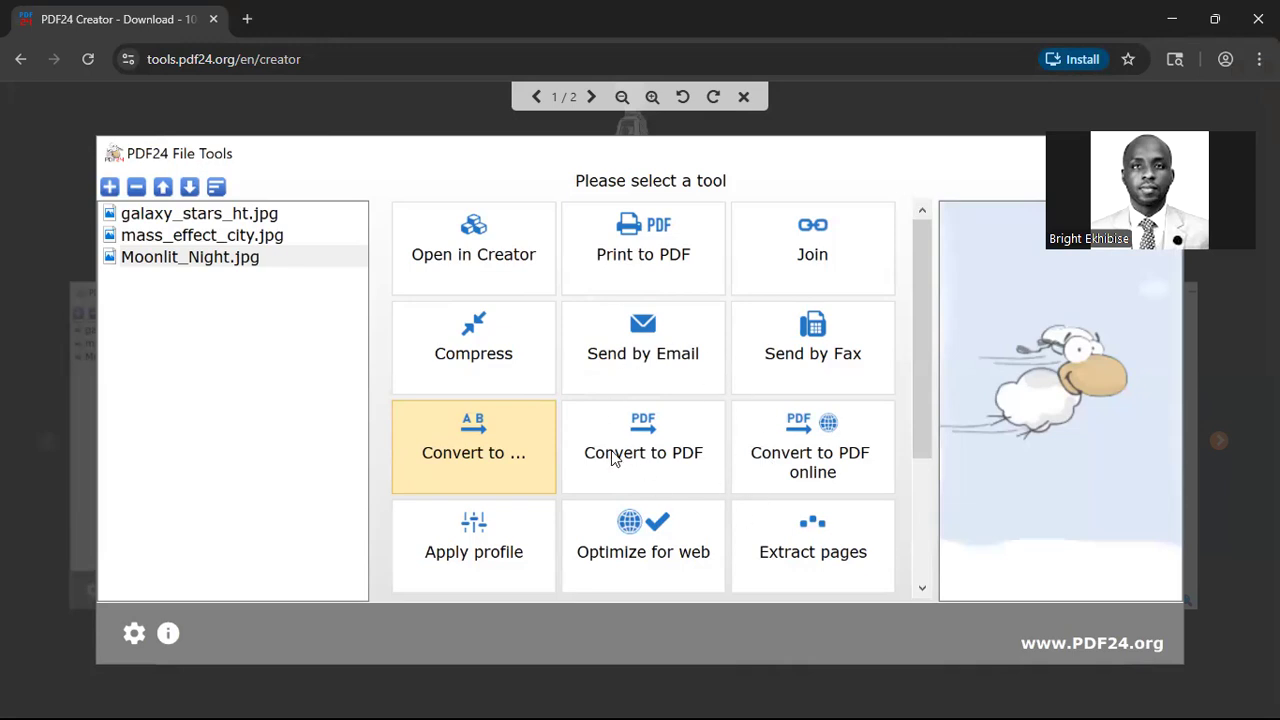
key(Right)
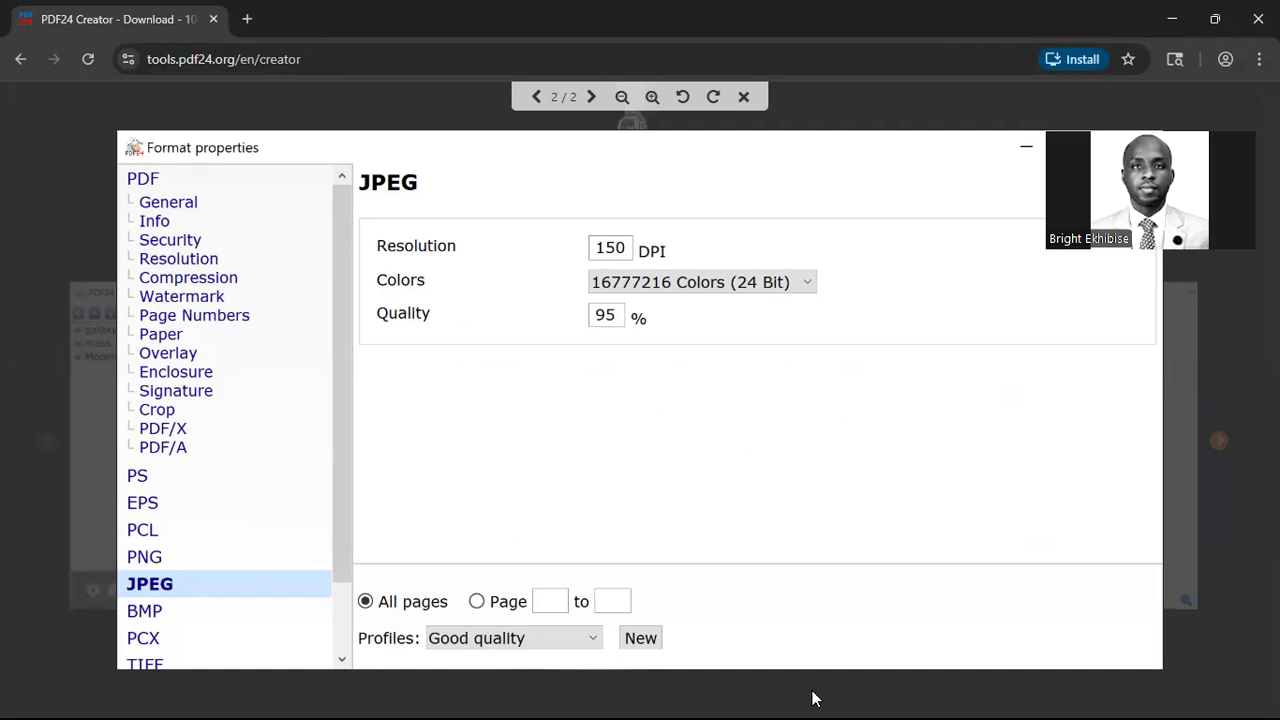
Step: Return to the blank Word document from the taskbar
key(super)
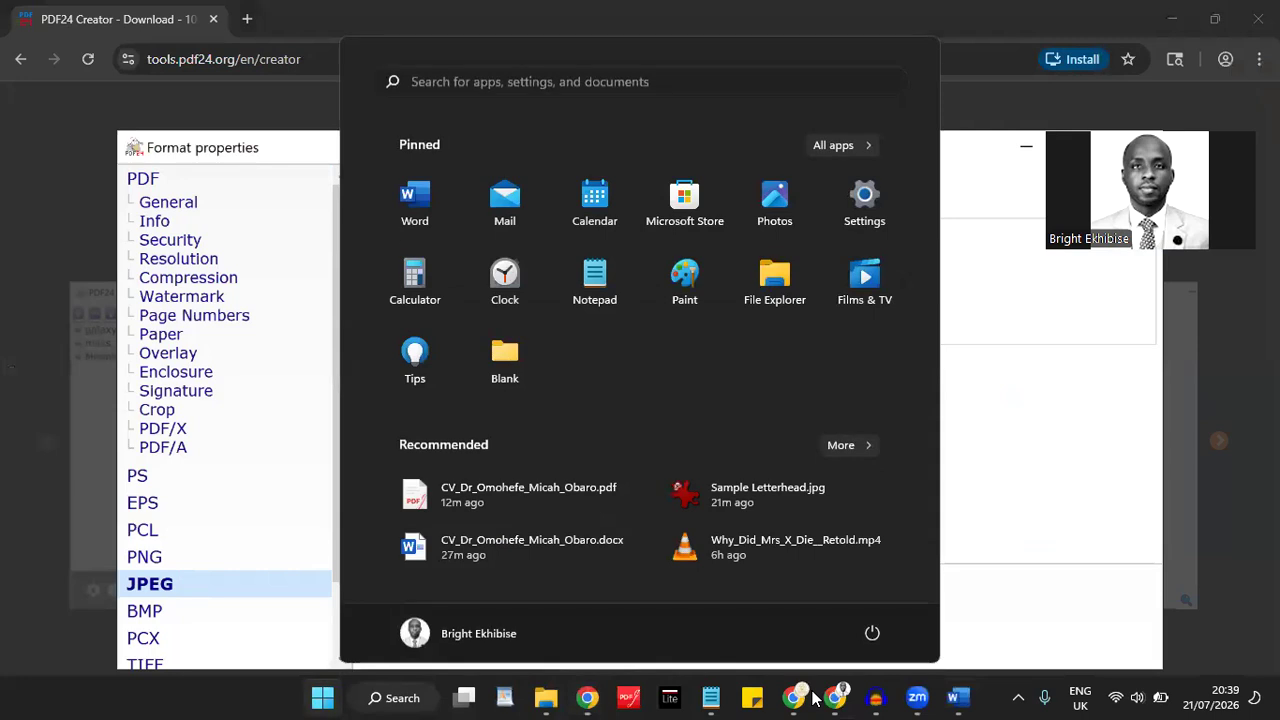
click(951, 697)
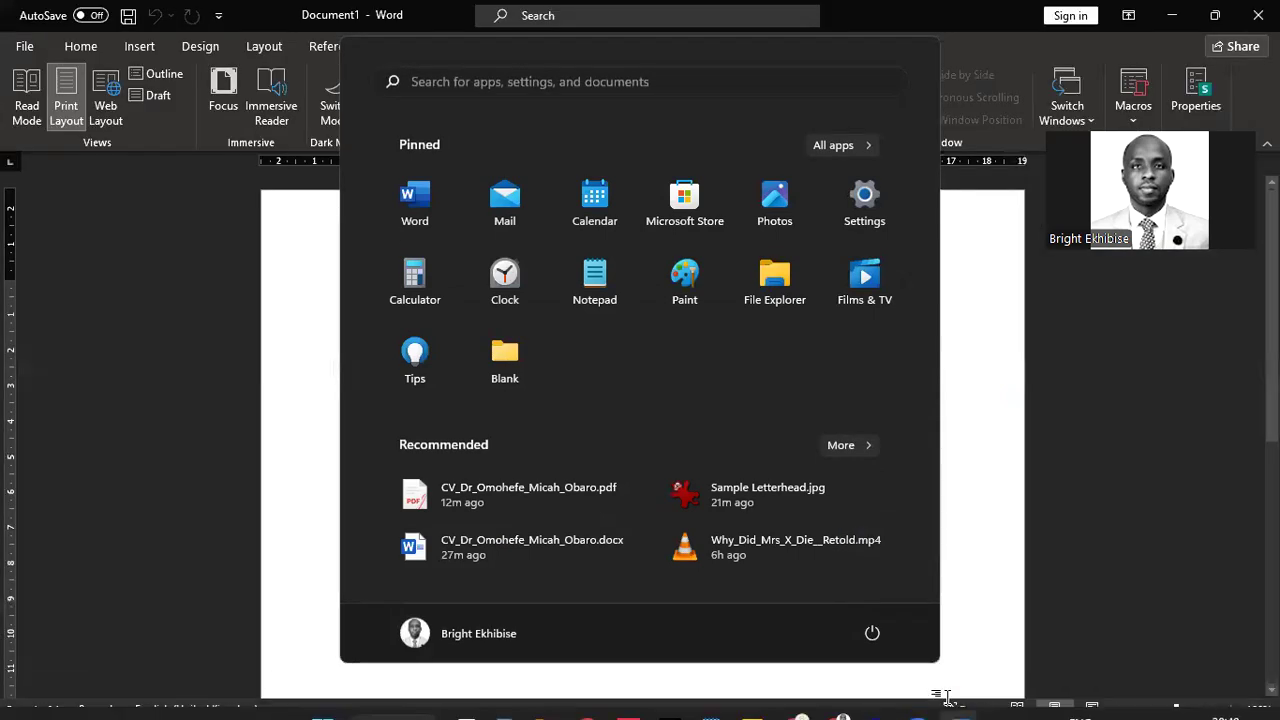
click(1011, 424)
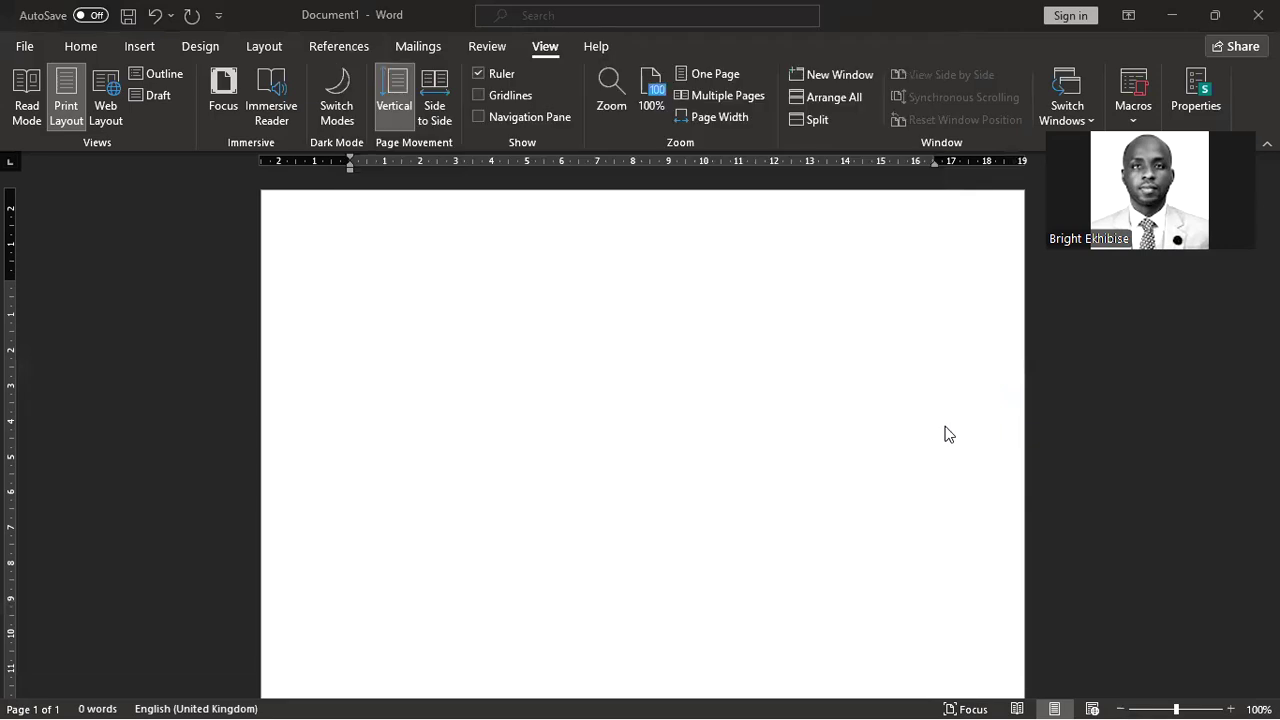
Step: Insert Sample Letterhead.jpg from the Desktop at the start of the blank page
click(538, 297)
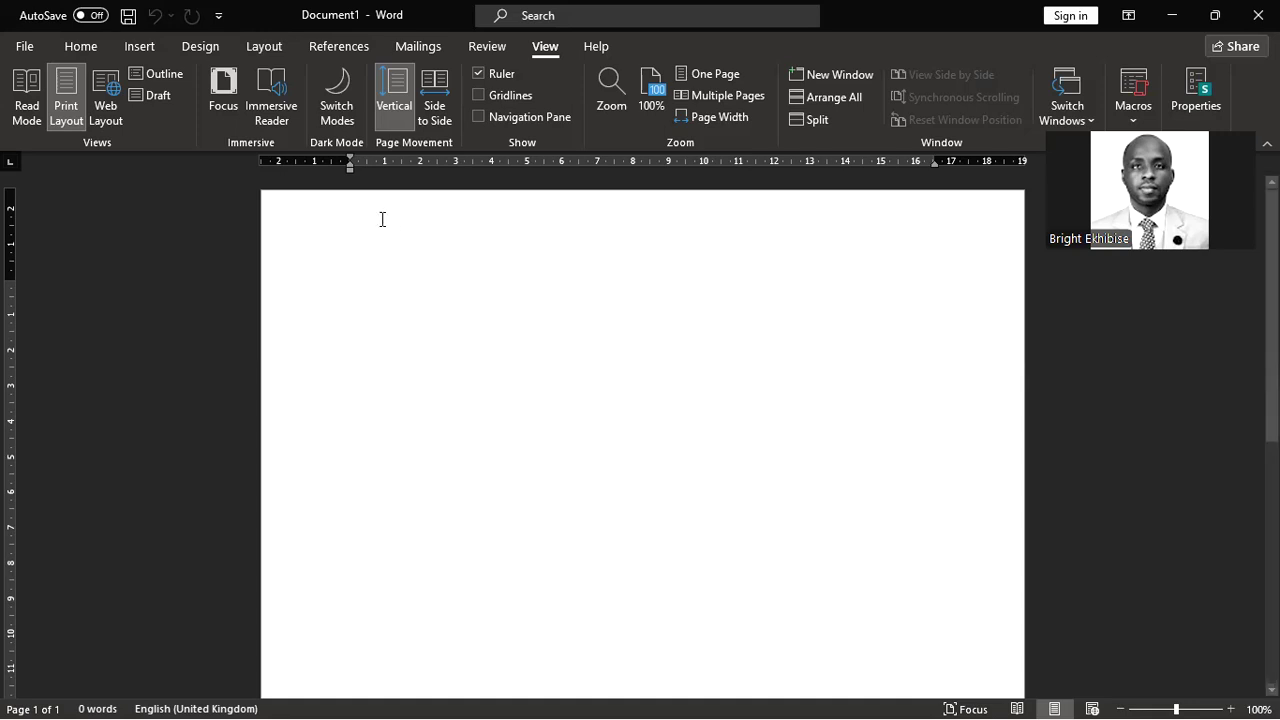
click(144, 44)
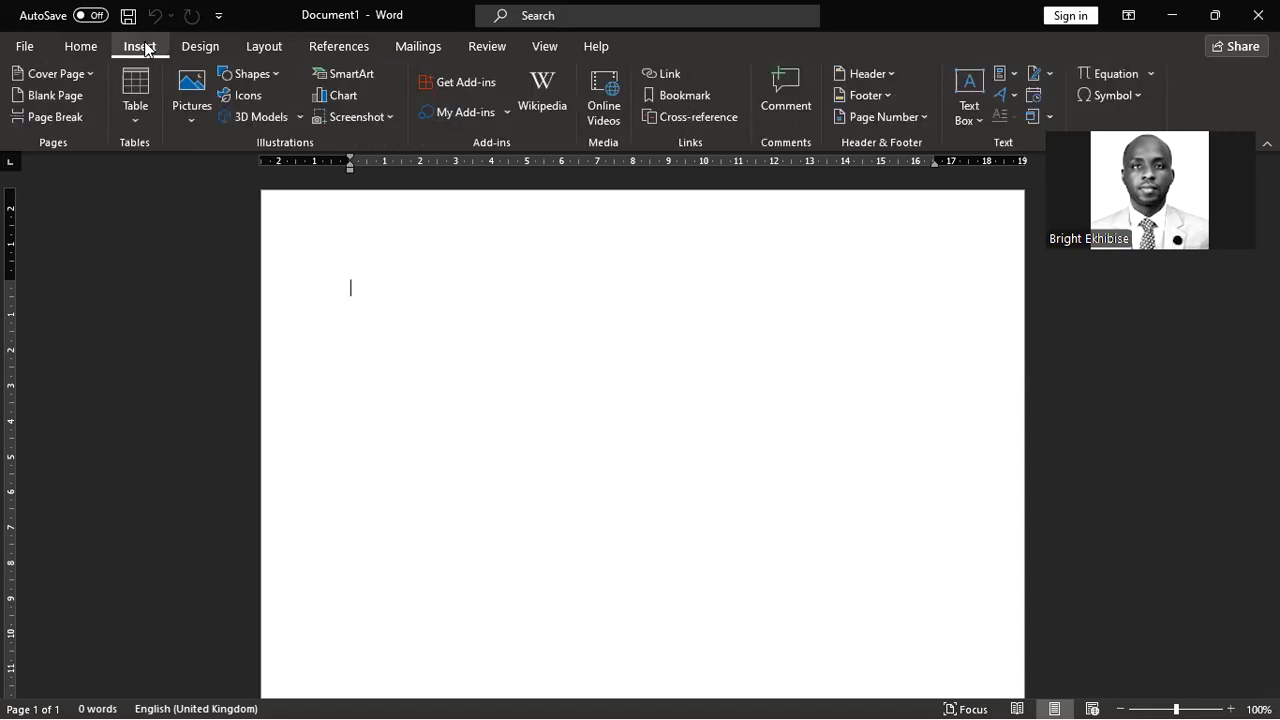
click(185, 121)
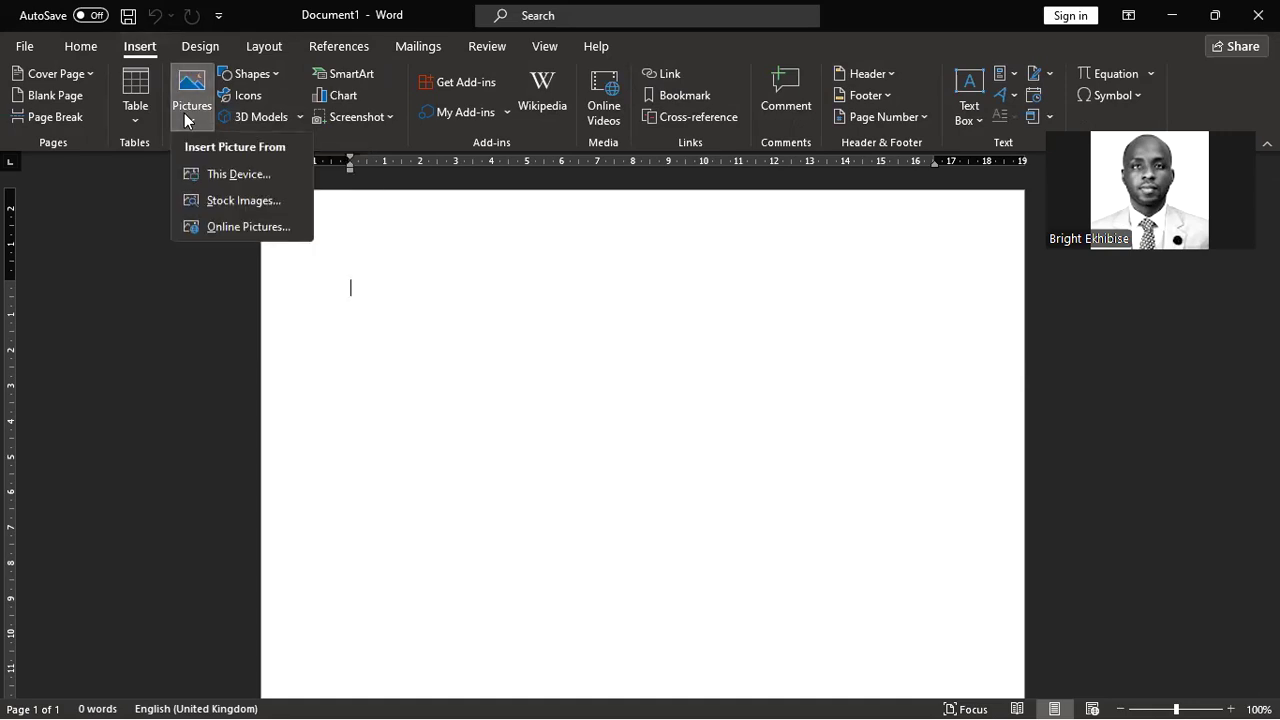
click(233, 175)
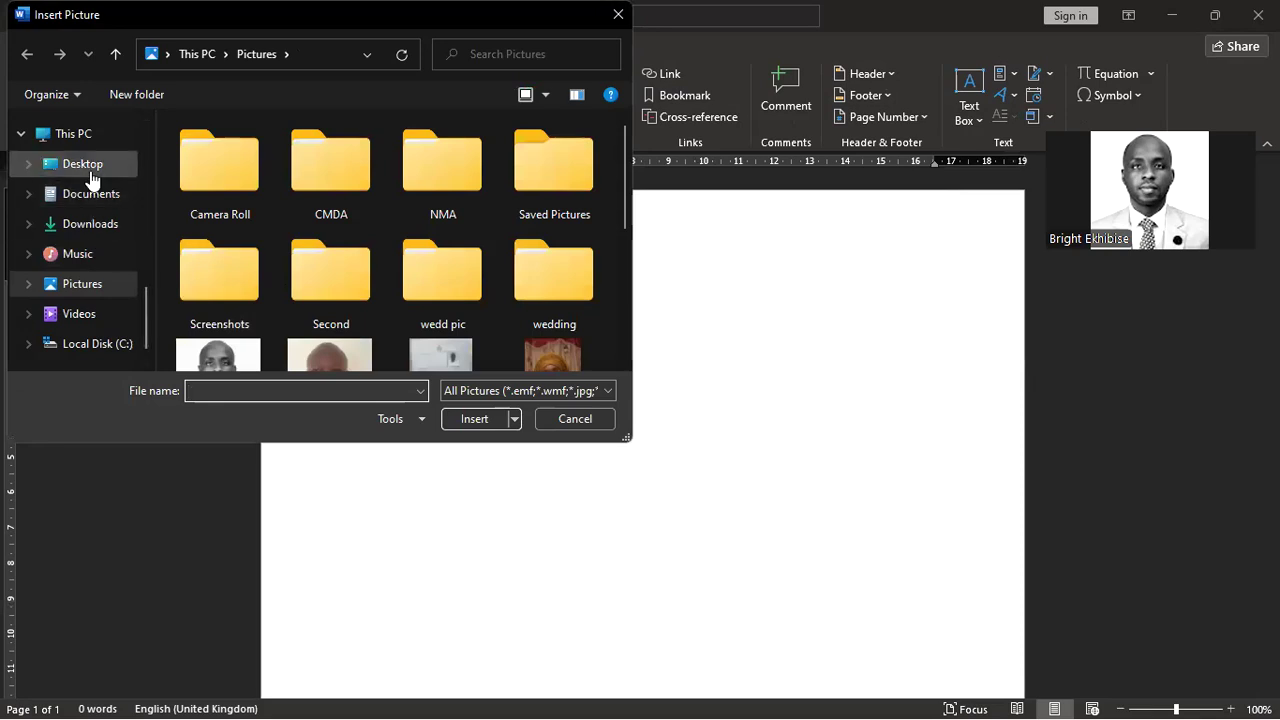
click(90, 178)
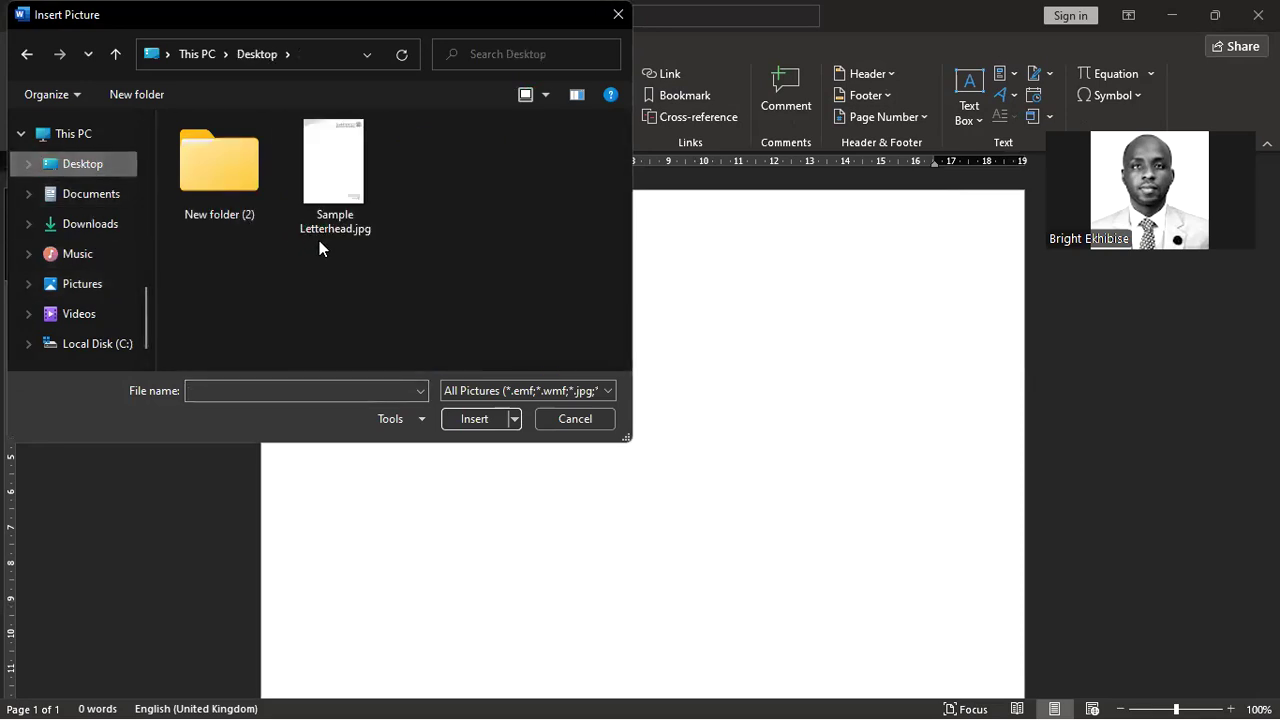
double_click(325, 203)
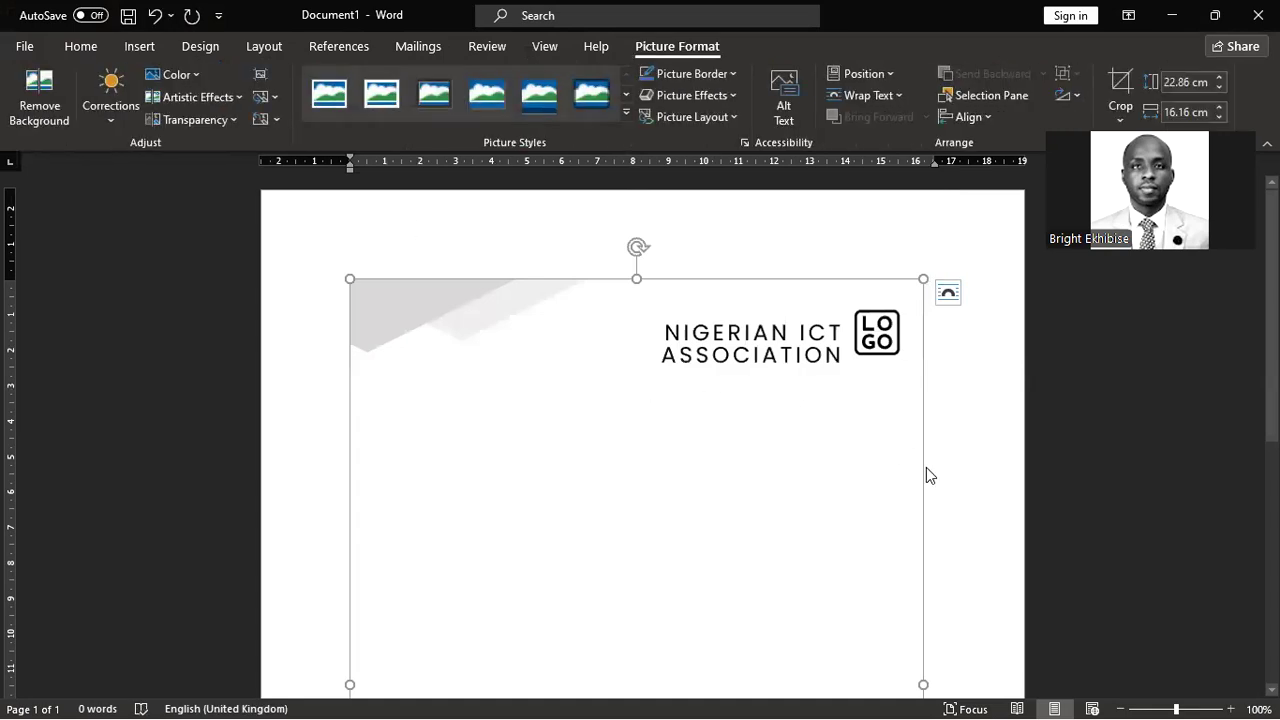
scroll(1000, 531, down, 2)
scroll(1000, 534, down, 4)
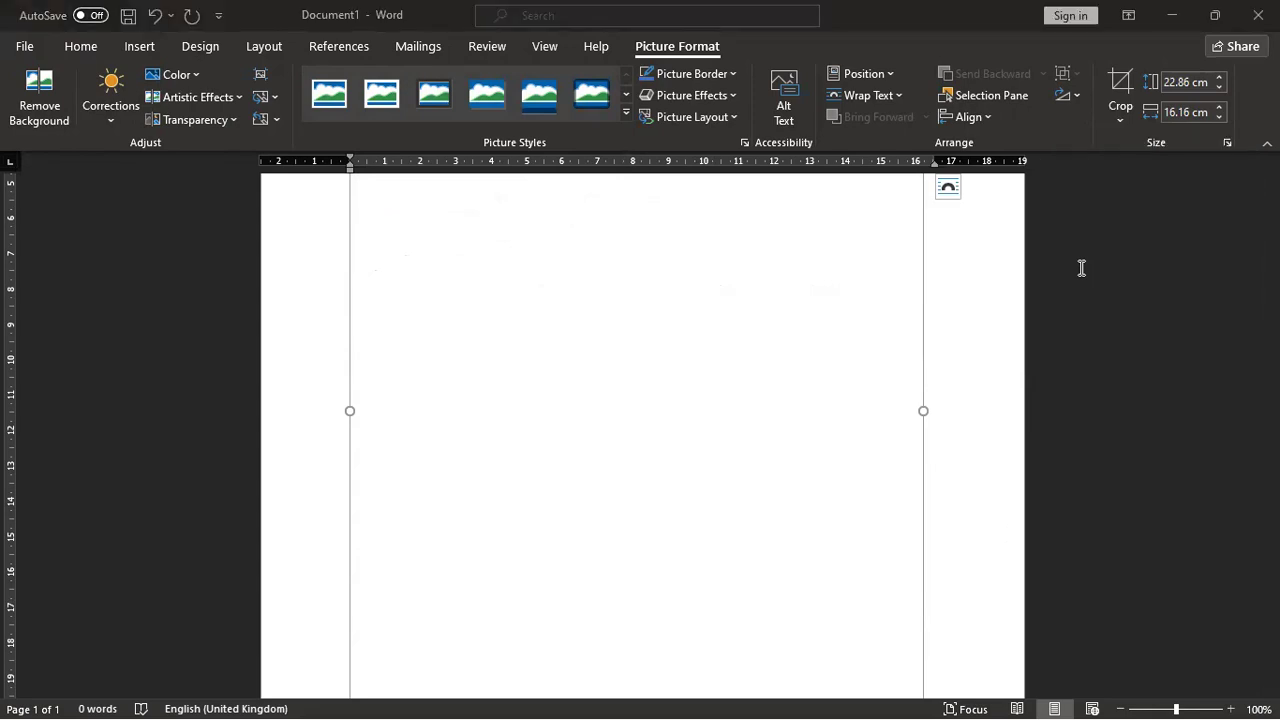
scroll(952, 316, up, 4)
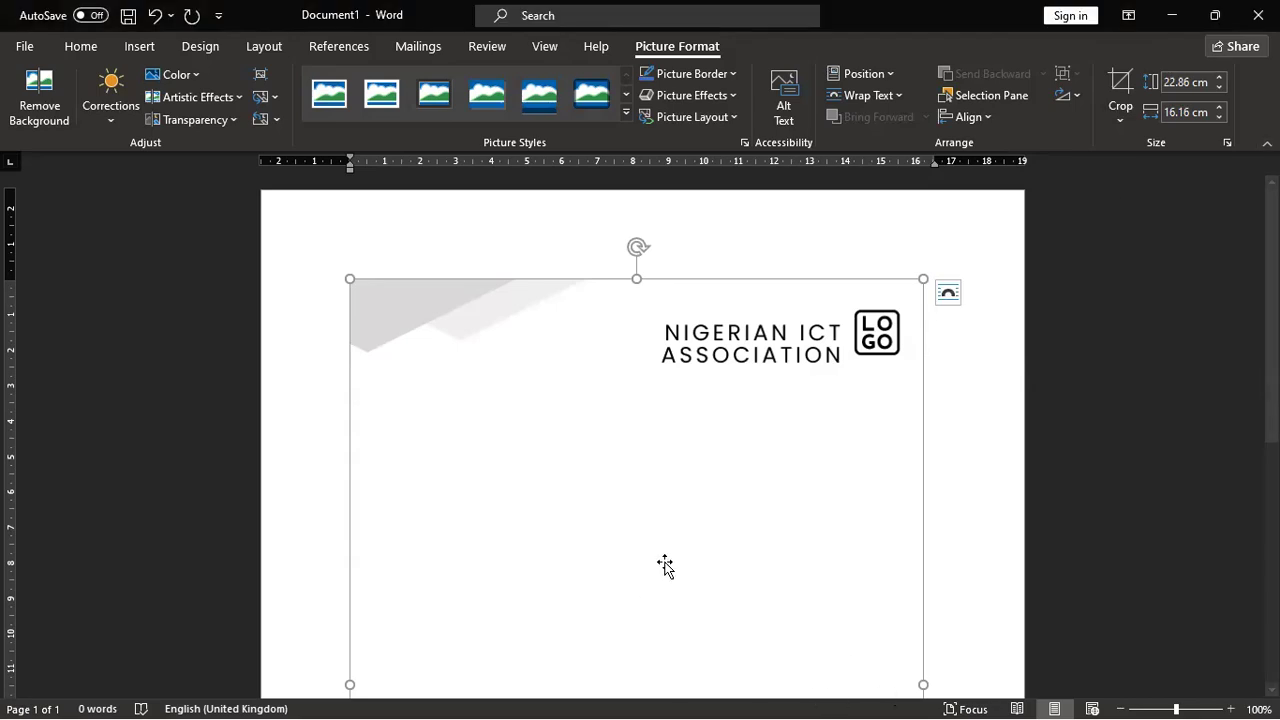
key(super)
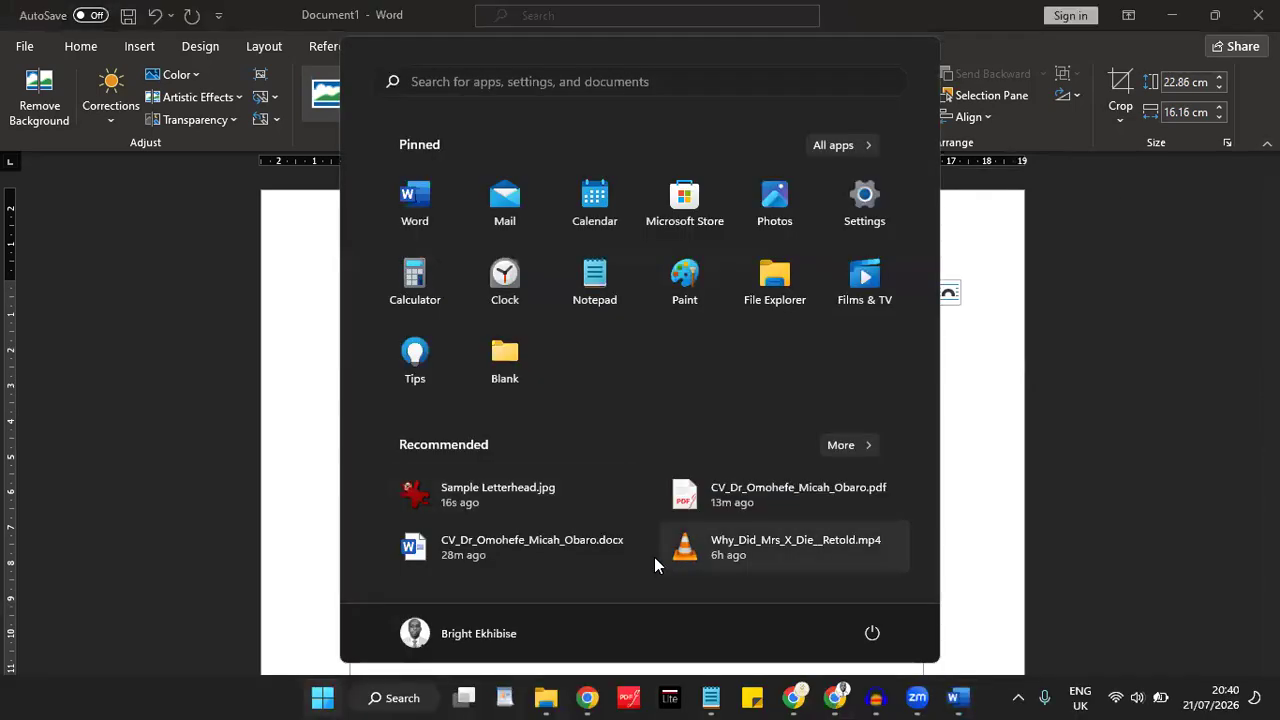
mouse_move(914, 698)
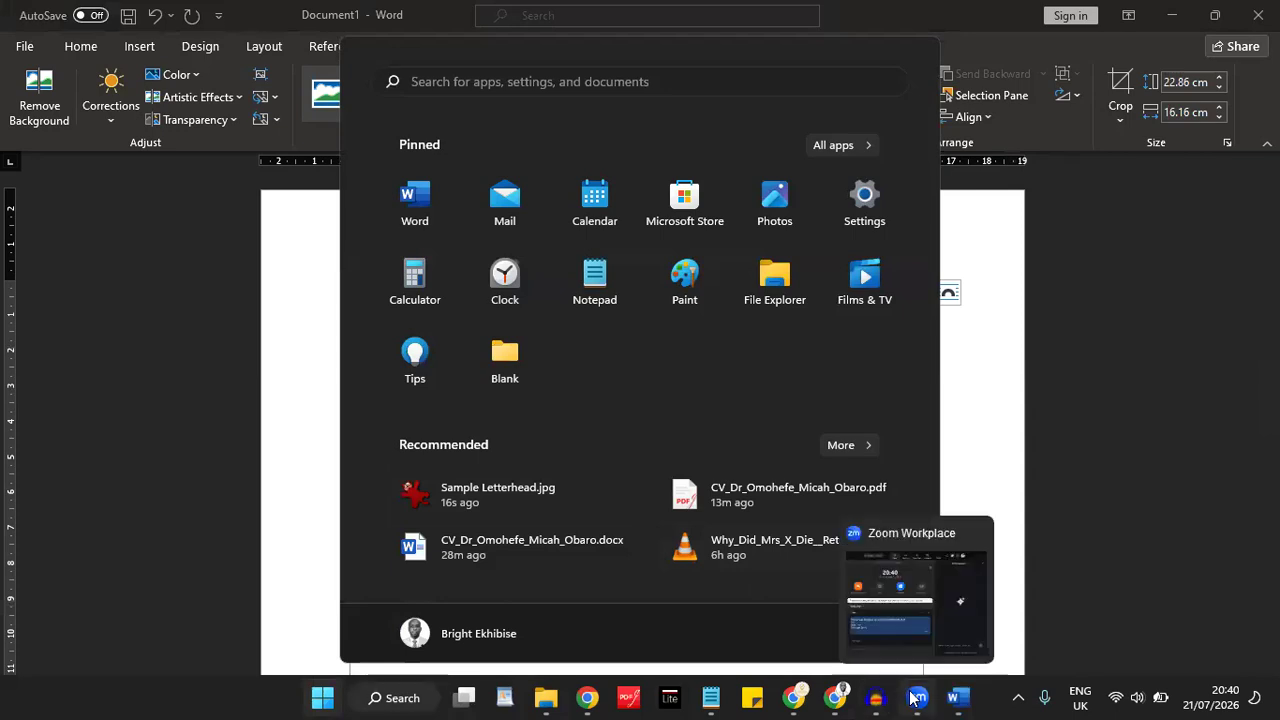
click(952, 612)
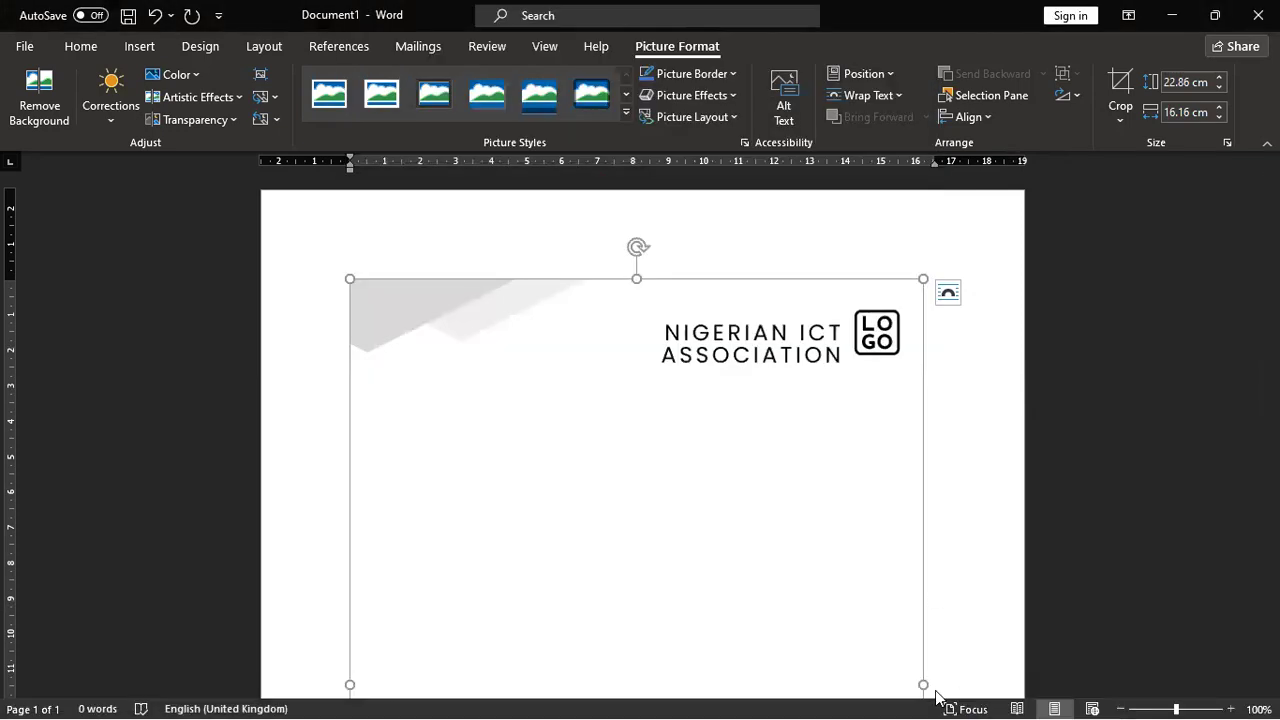
key(super)
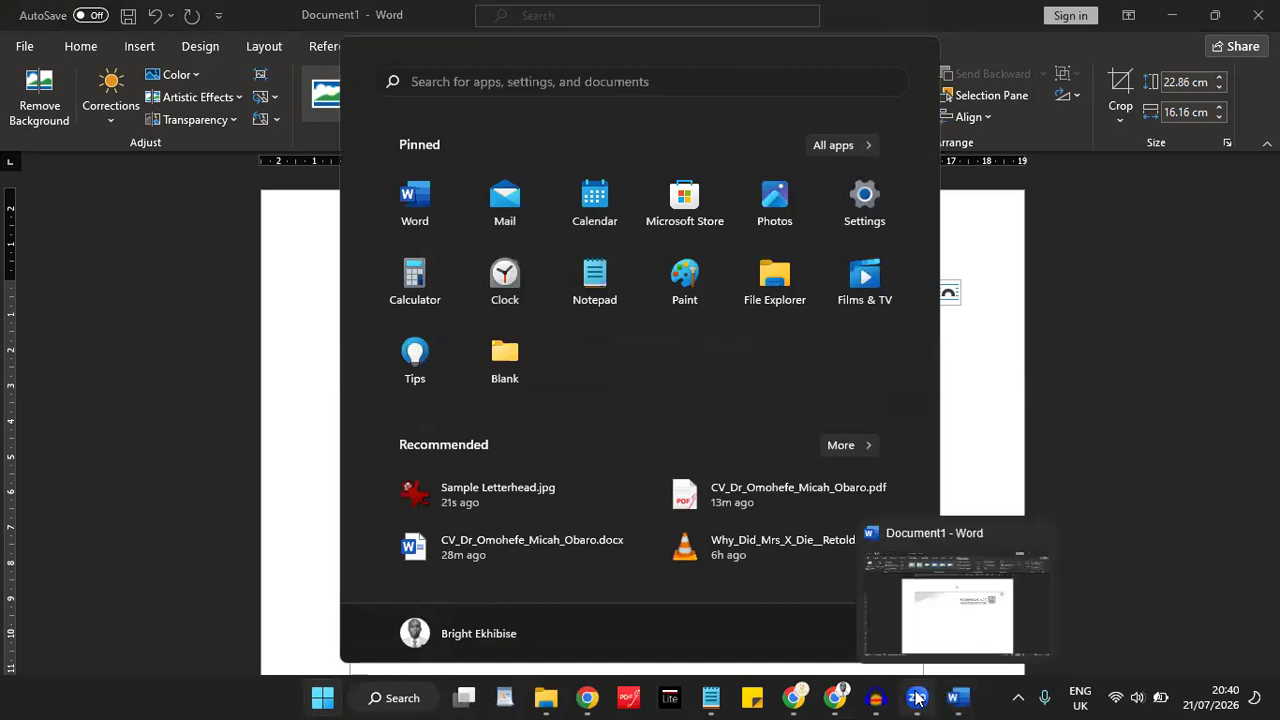
mouse_move(916, 695)
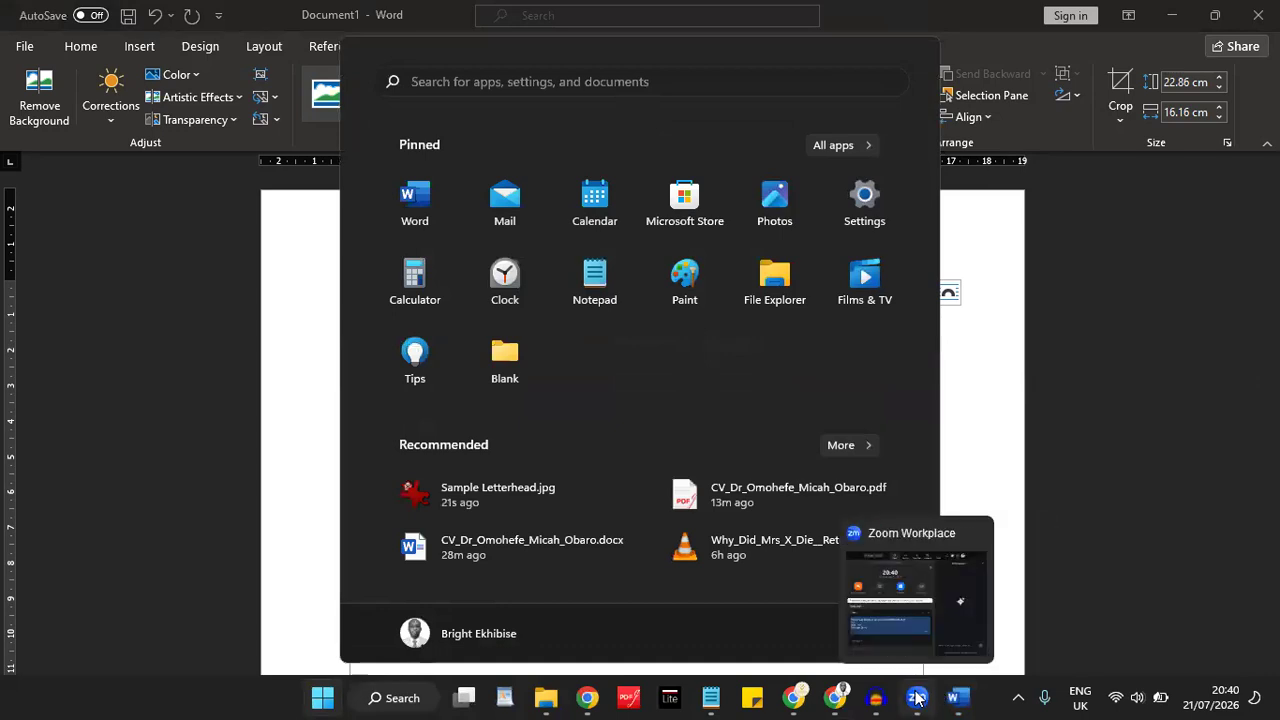
click(1115, 334)
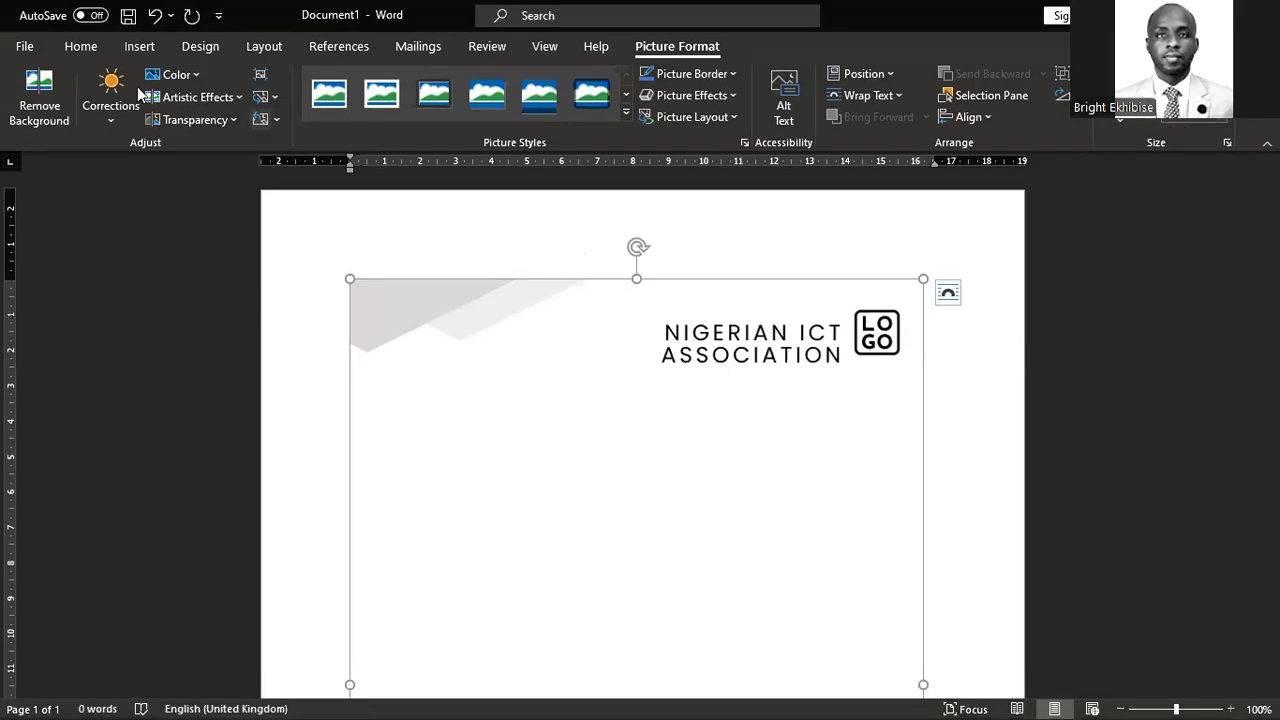
click(133, 51)
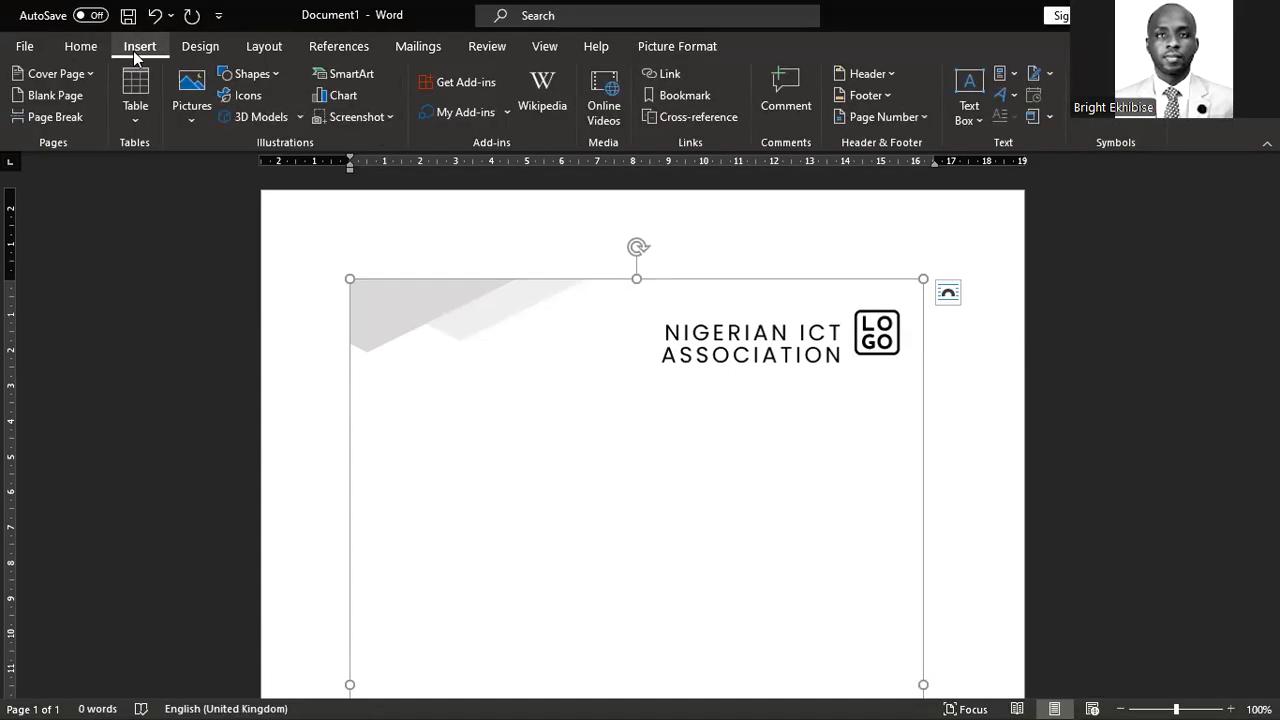
click(203, 94)
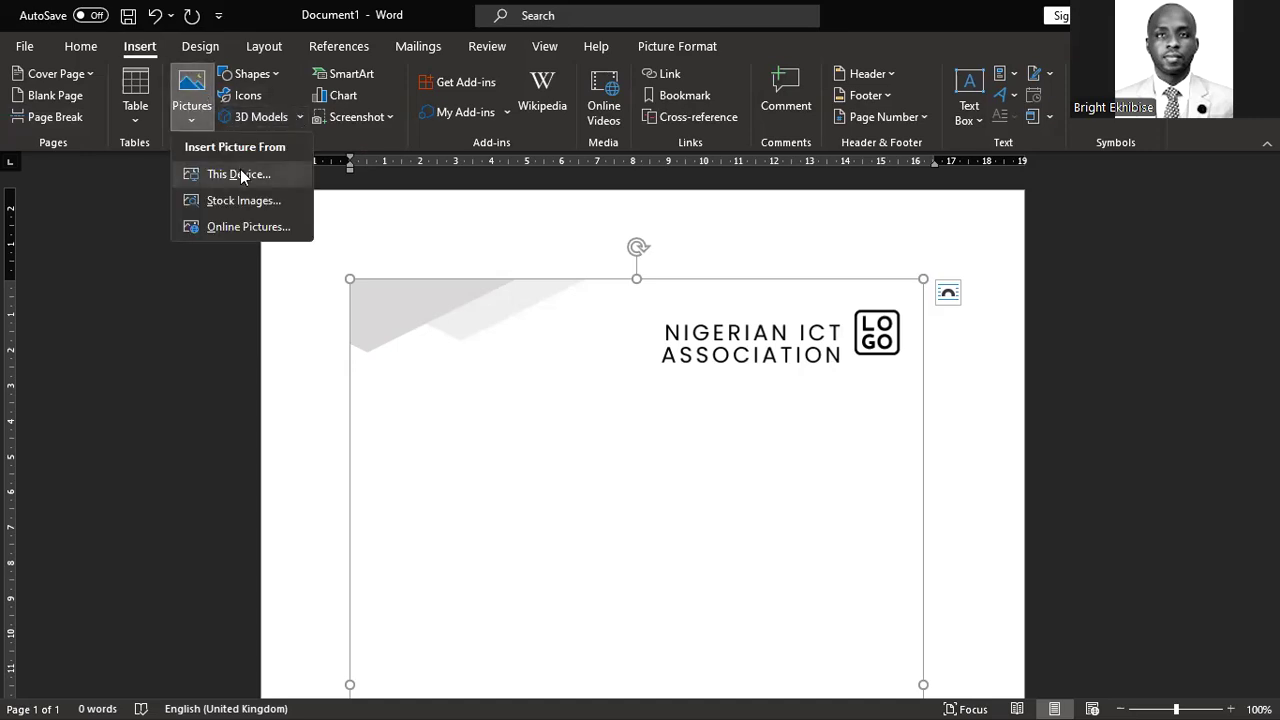
click(268, 174)
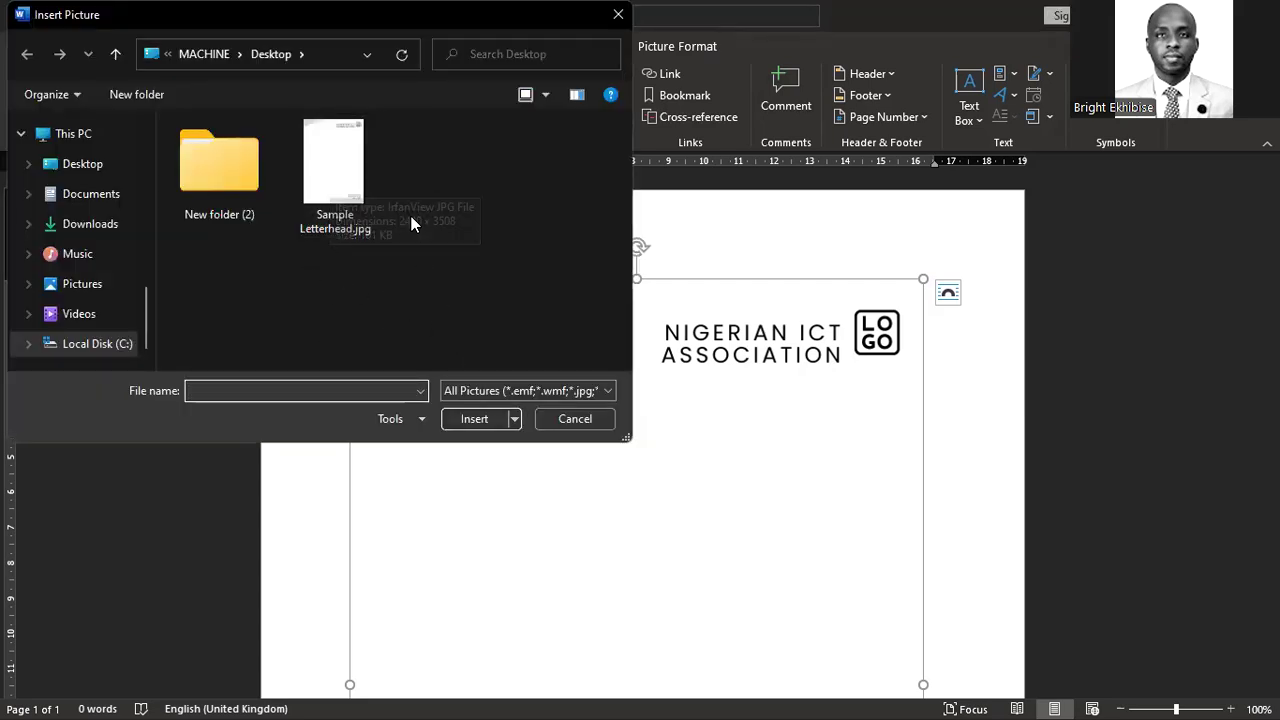
click(340, 199)
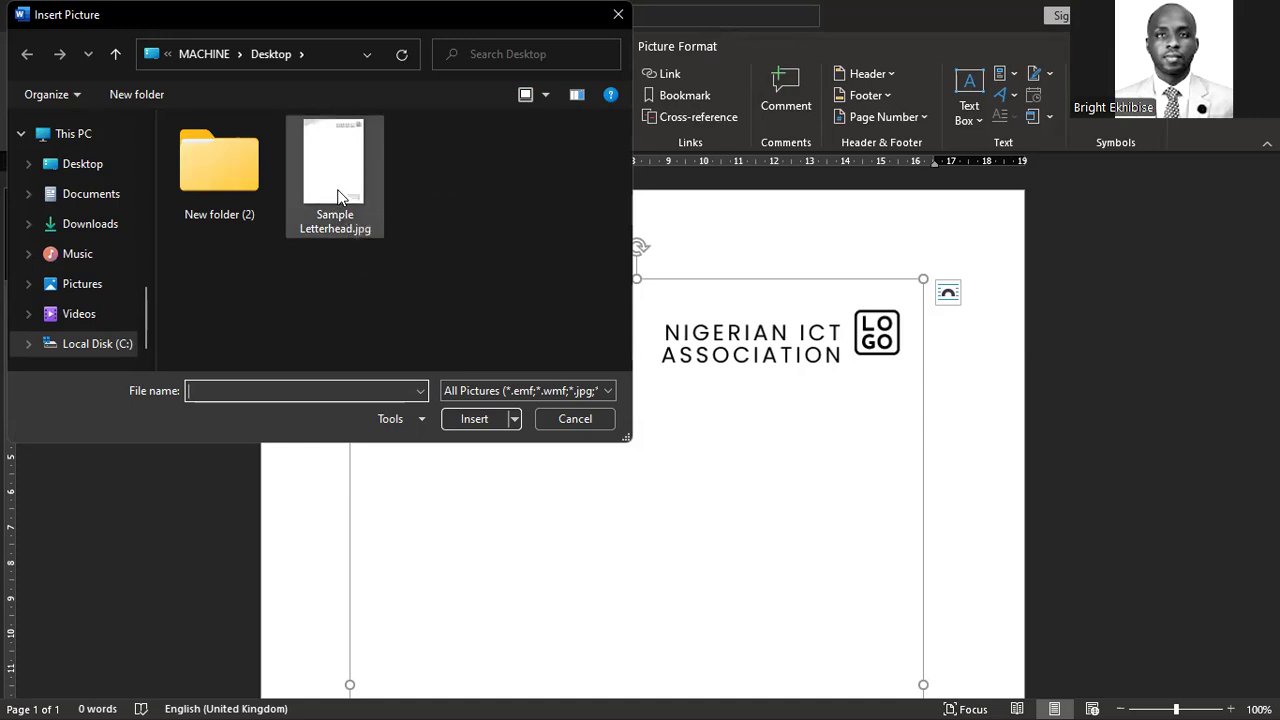
click(472, 420)
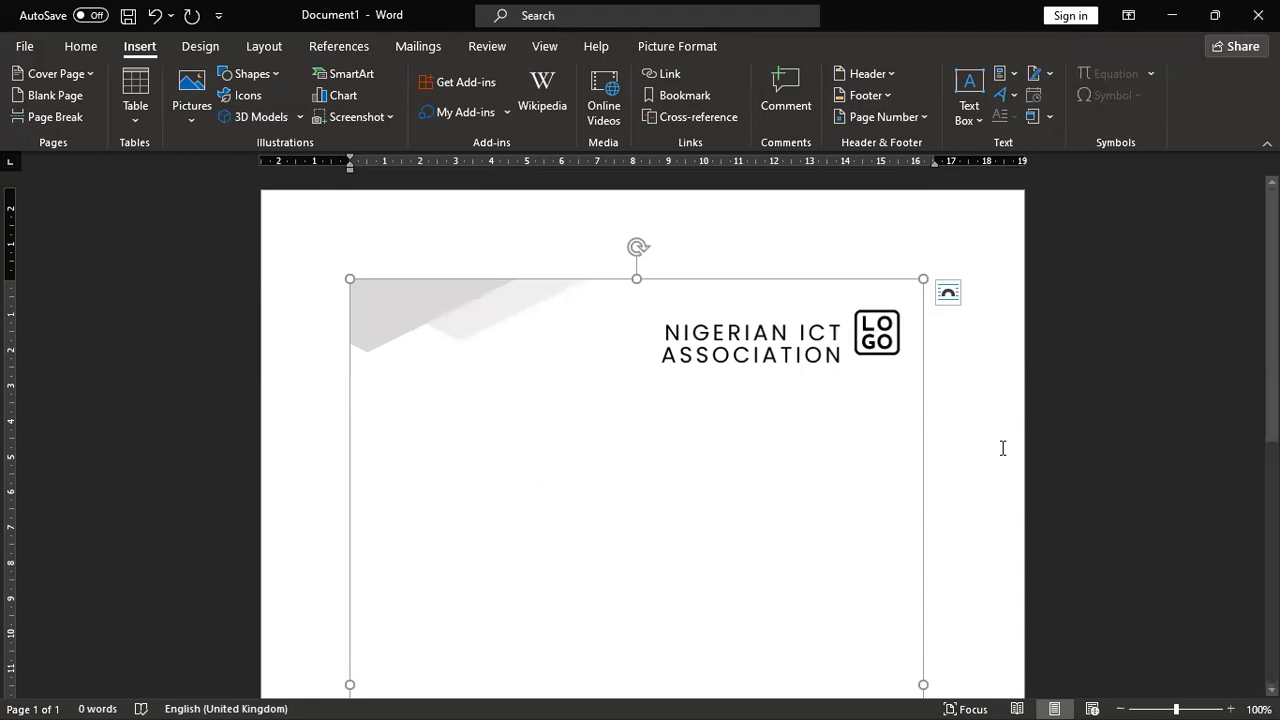
scroll(912, 474, down, 10)
Step: Drag the letterhead's top-left corner, top and left handles outward to widen it past the right edge
scroll(912, 474, up, 10)
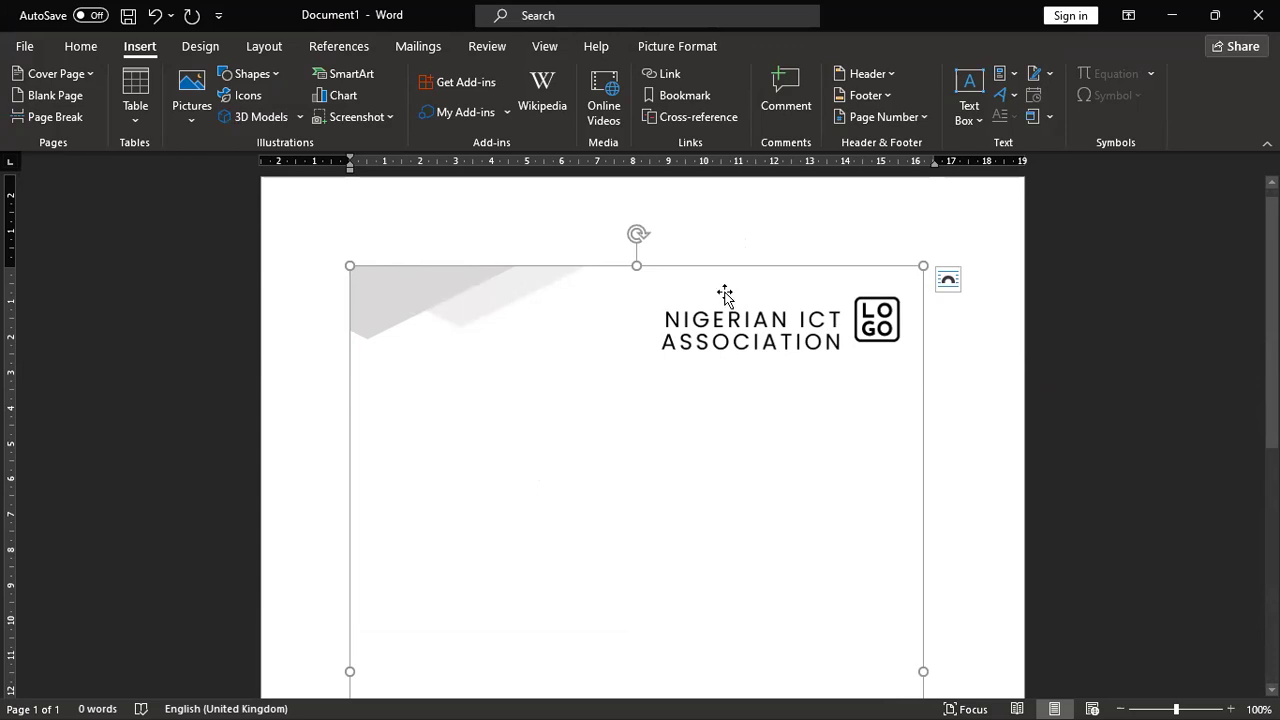
key(alt+Tab)
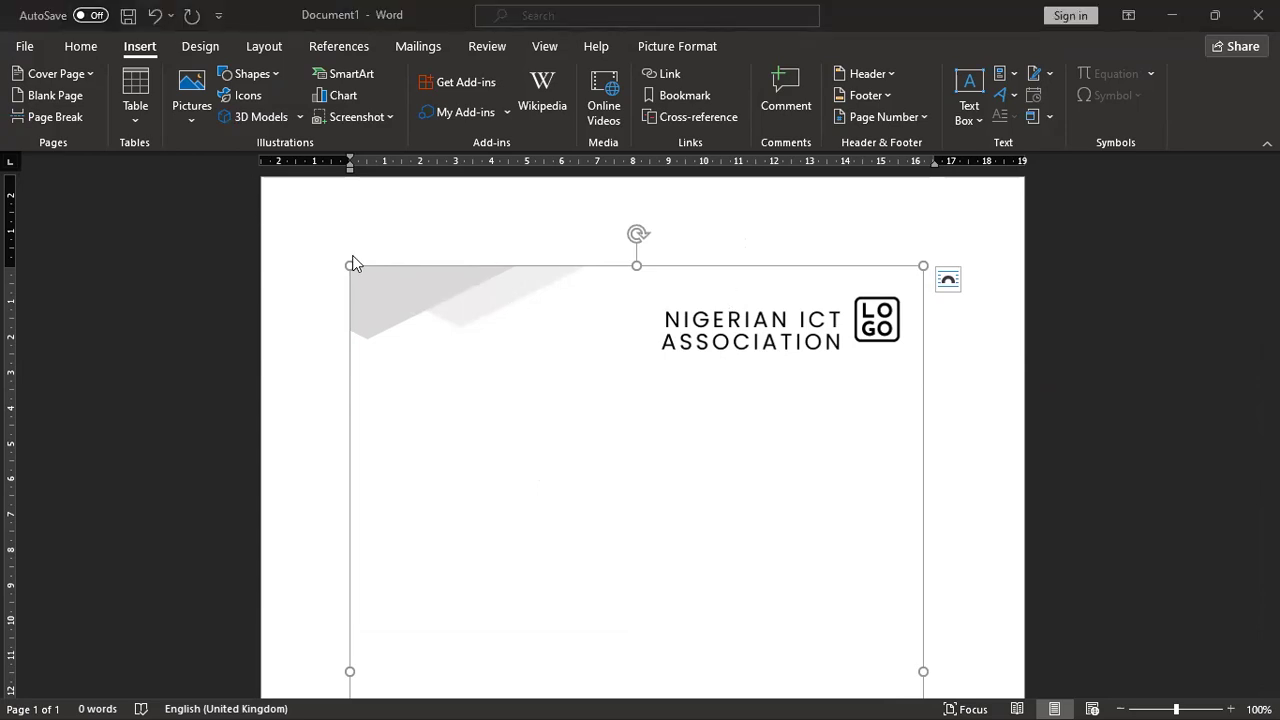
drag(350, 266, 297, 249)
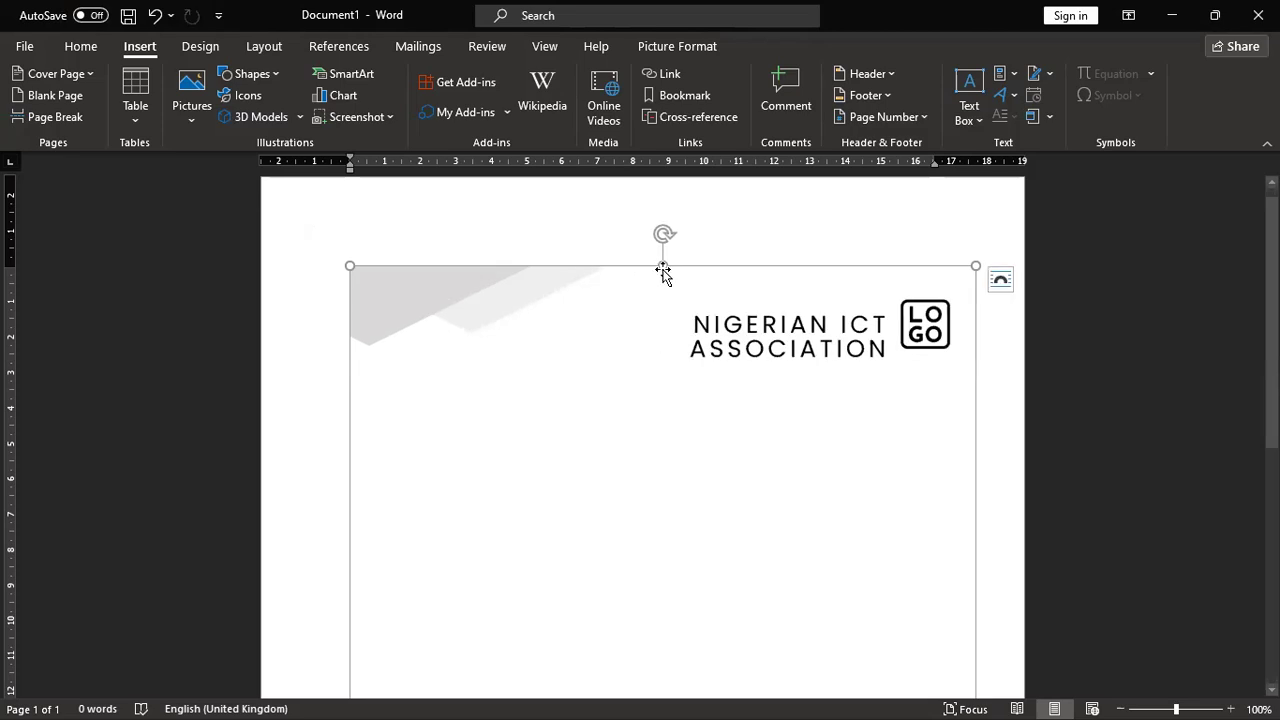
drag(662, 265, 663, 185)
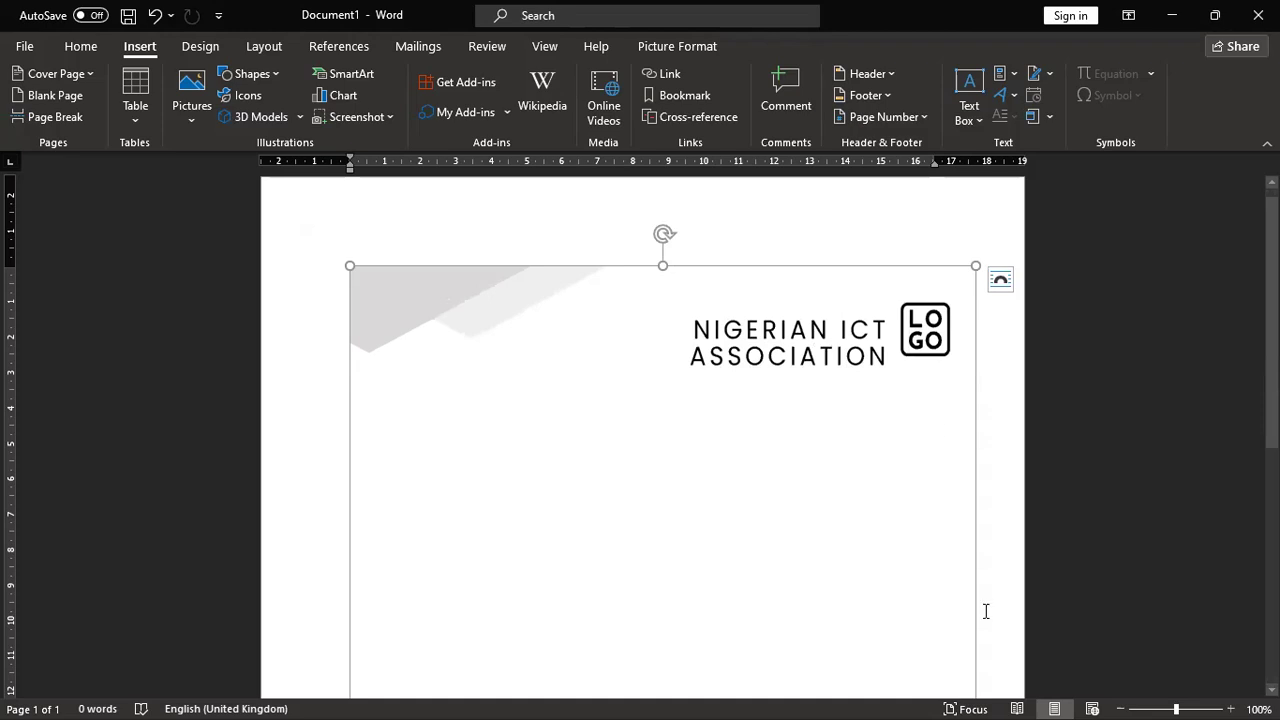
scroll(794, 517, down, 3)
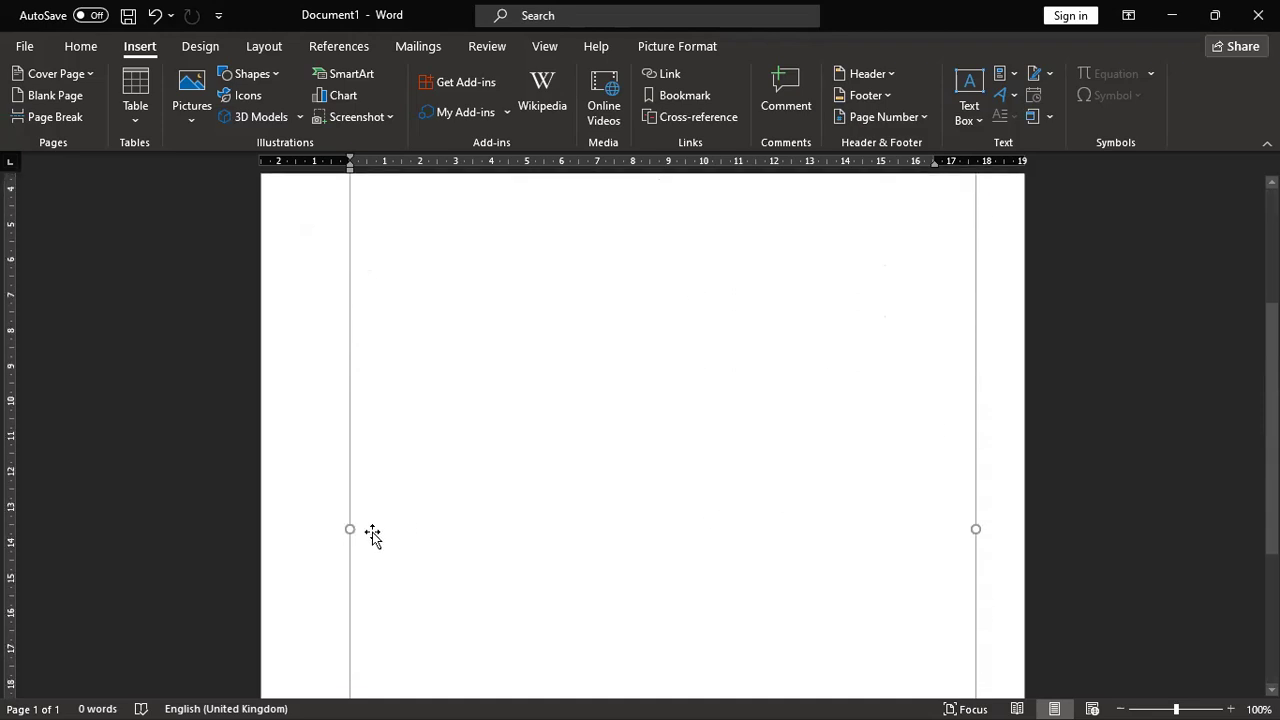
drag(350, 528, 297, 528)
scroll(571, 437, up, 3)
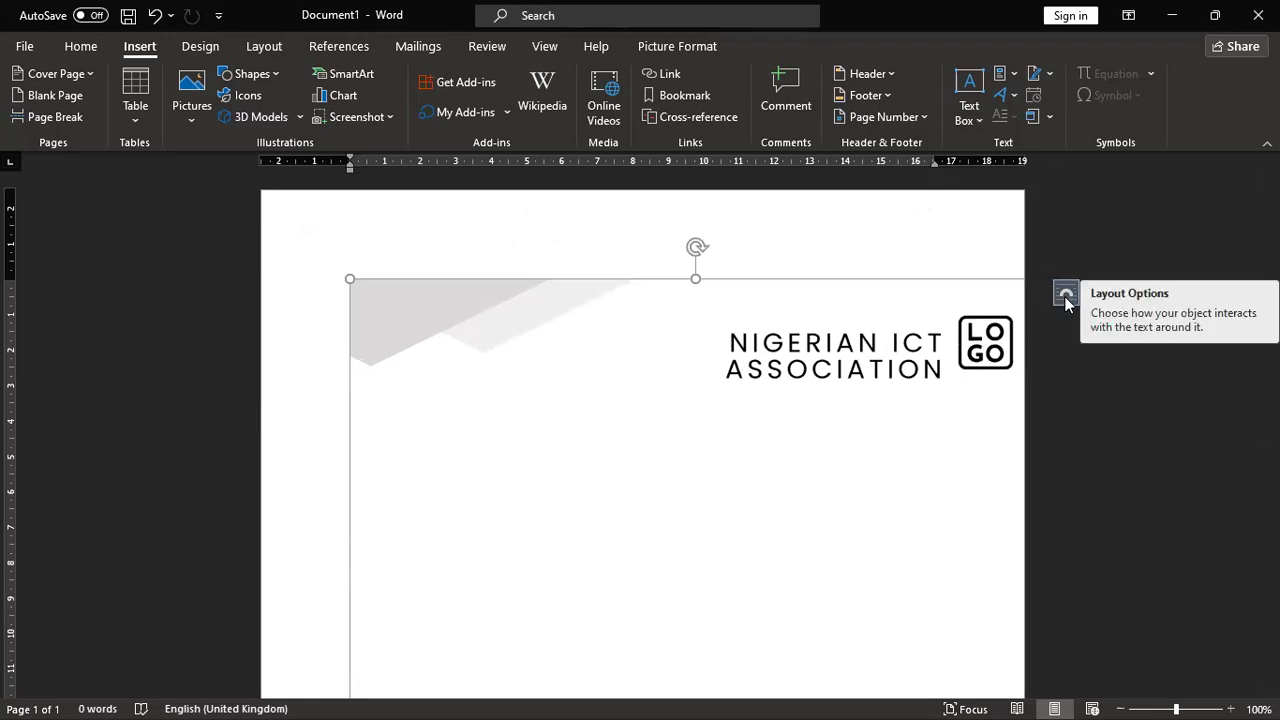
Step: Set the letterhead picture's text wrapping to Behind Text
click(1065, 296)
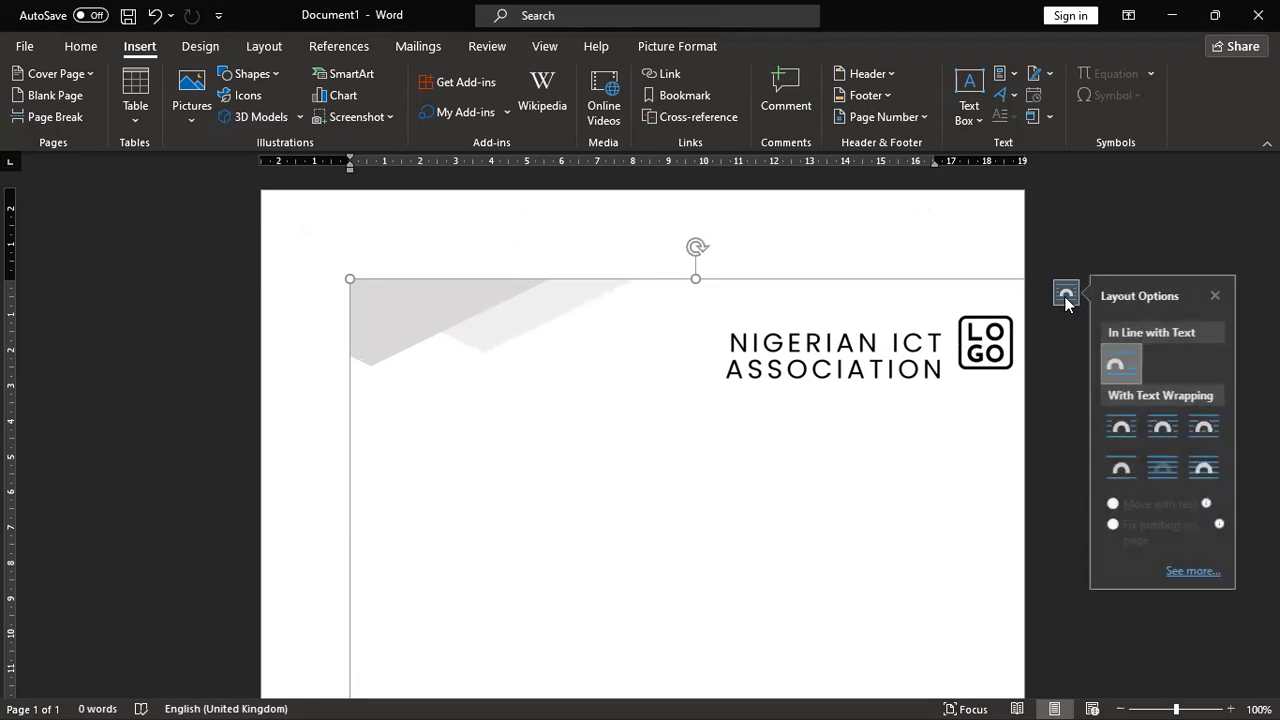
click(1168, 467)
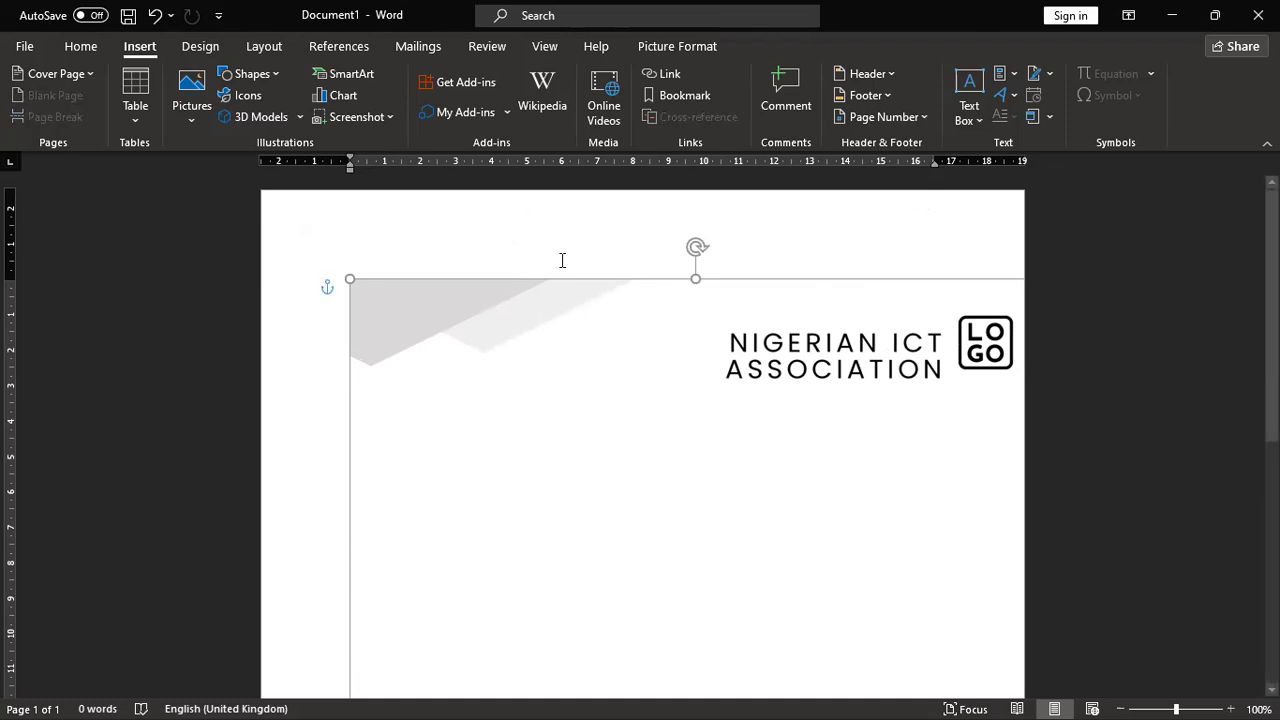
Step: Enlarge the picture from its top-left corner and shift it left and right to fit the page width
drag(348, 276, 286, 267)
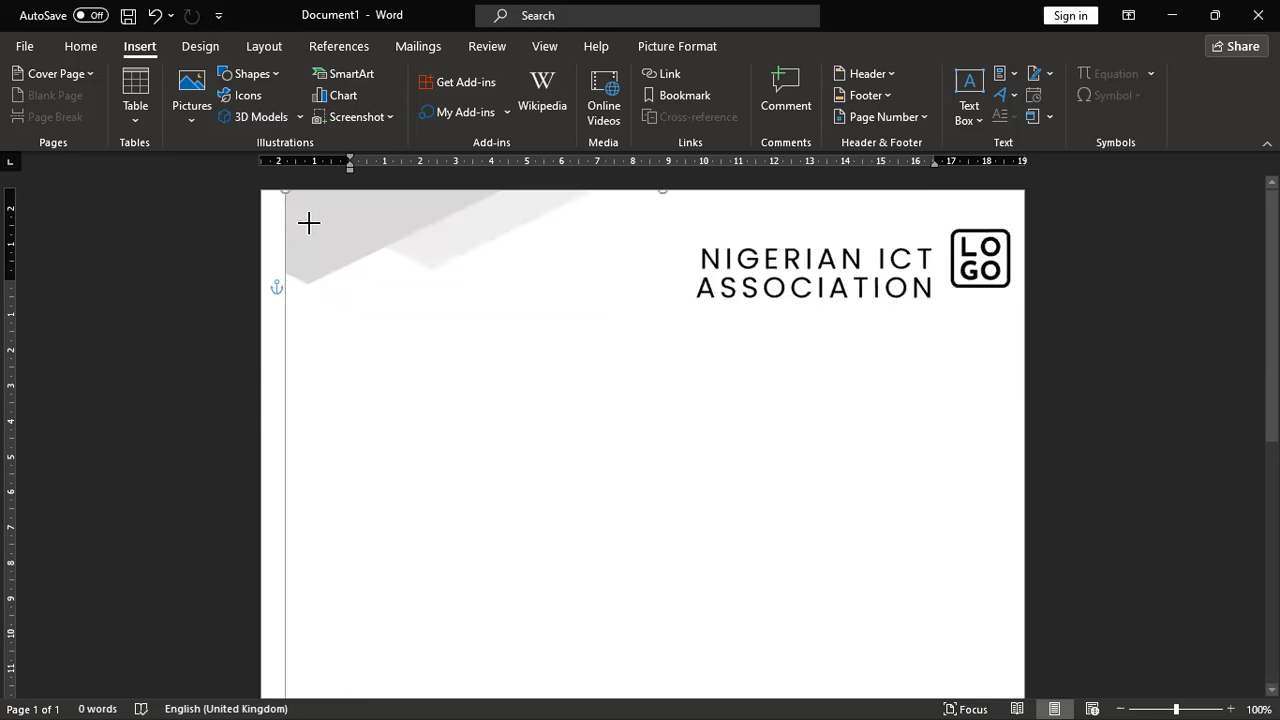
drag(308, 223, 314, 229)
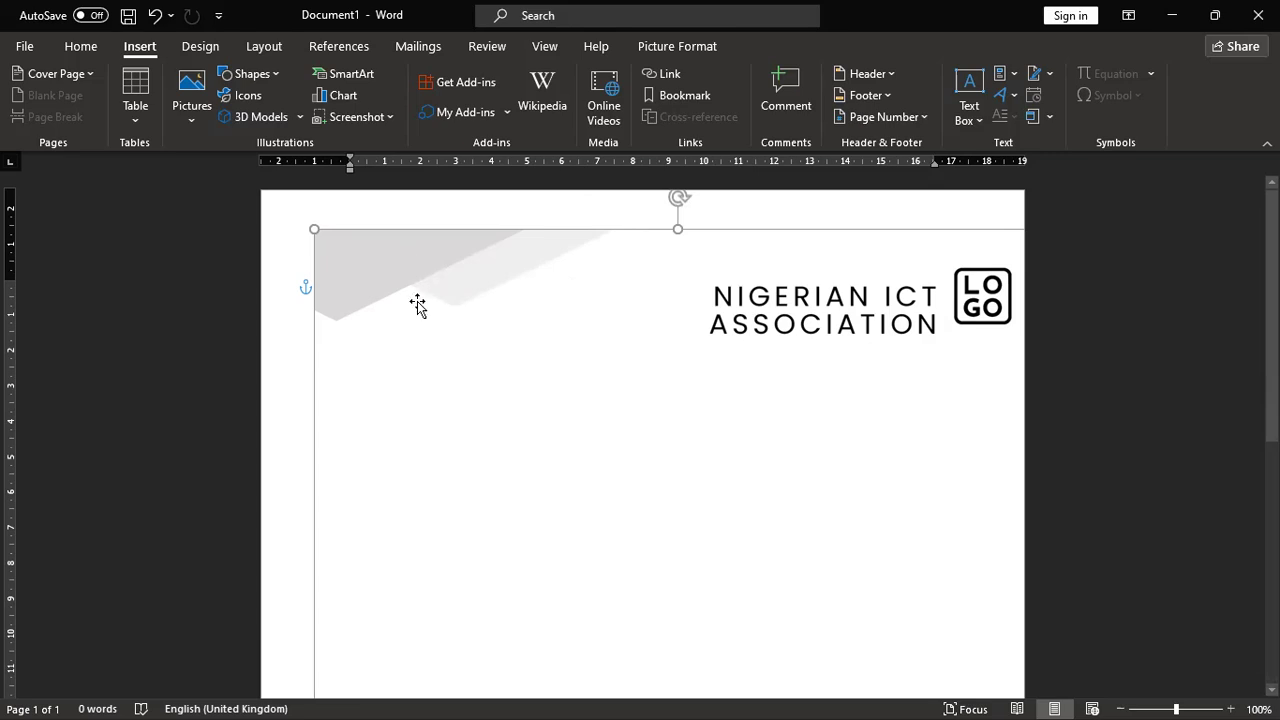
drag(481, 318, 259, 321)
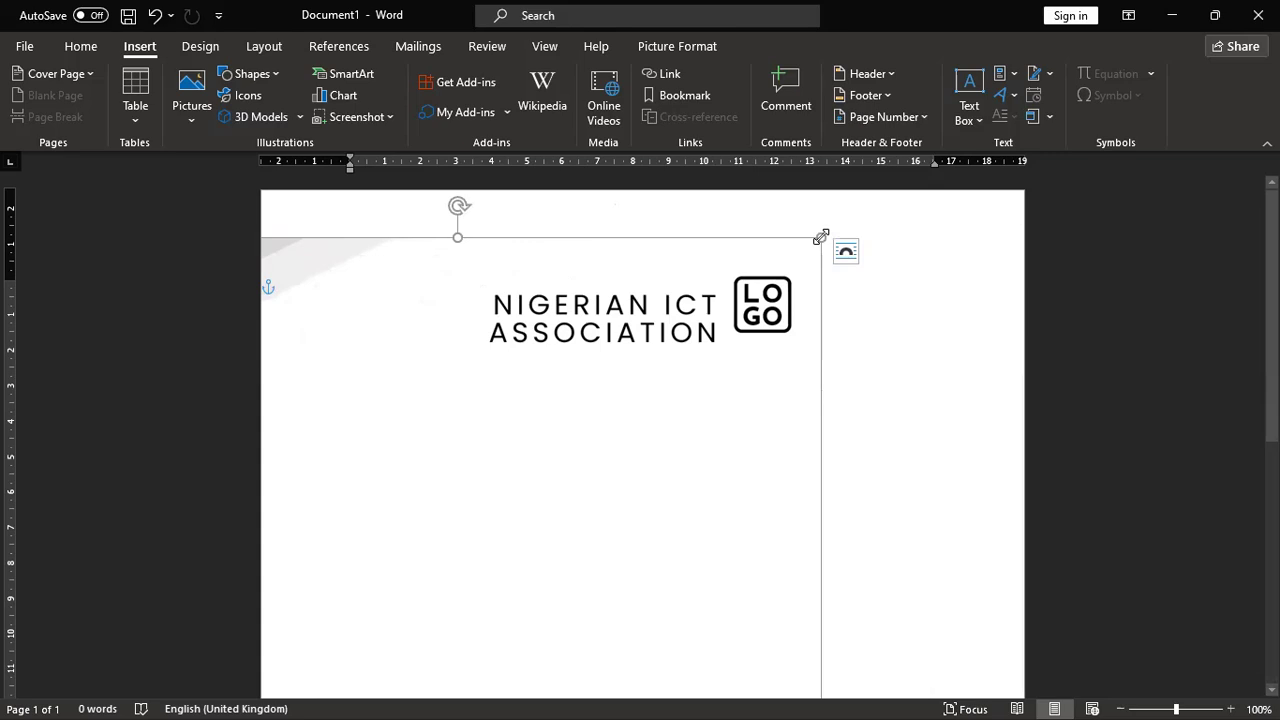
drag(821, 238, 693, 373)
drag(428, 491, 657, 508)
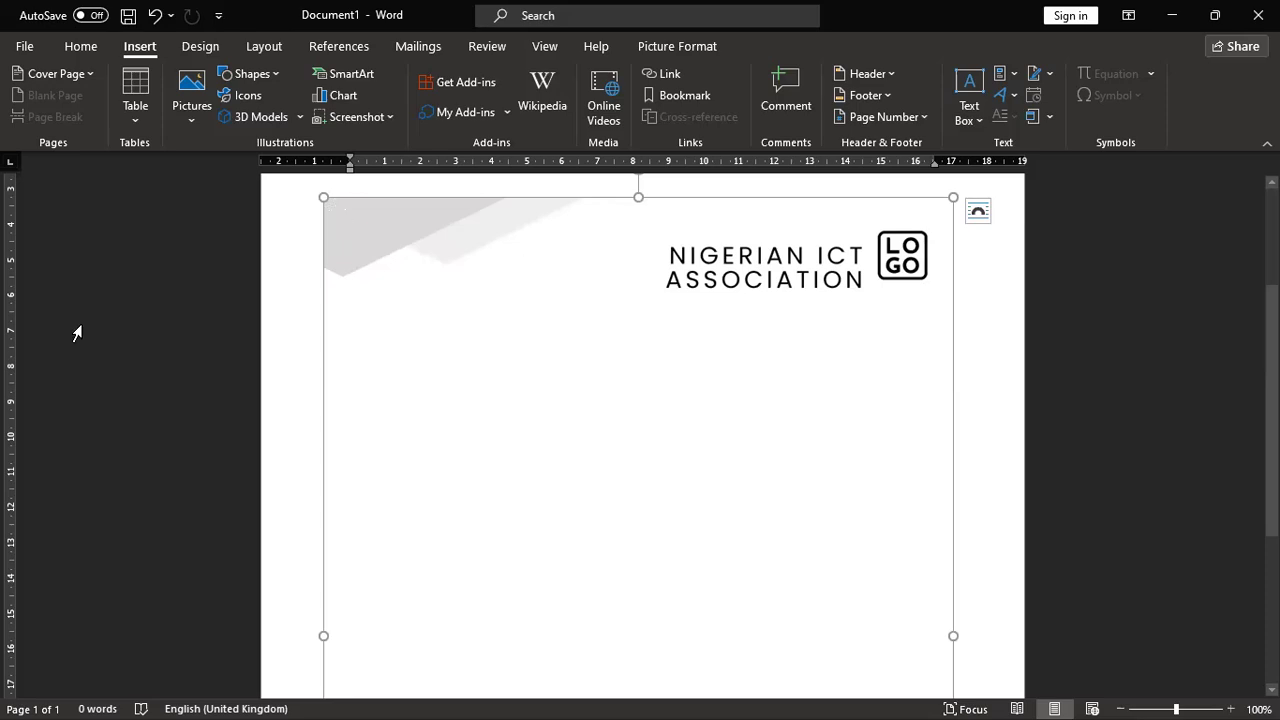
scroll(77, 334, up, 4)
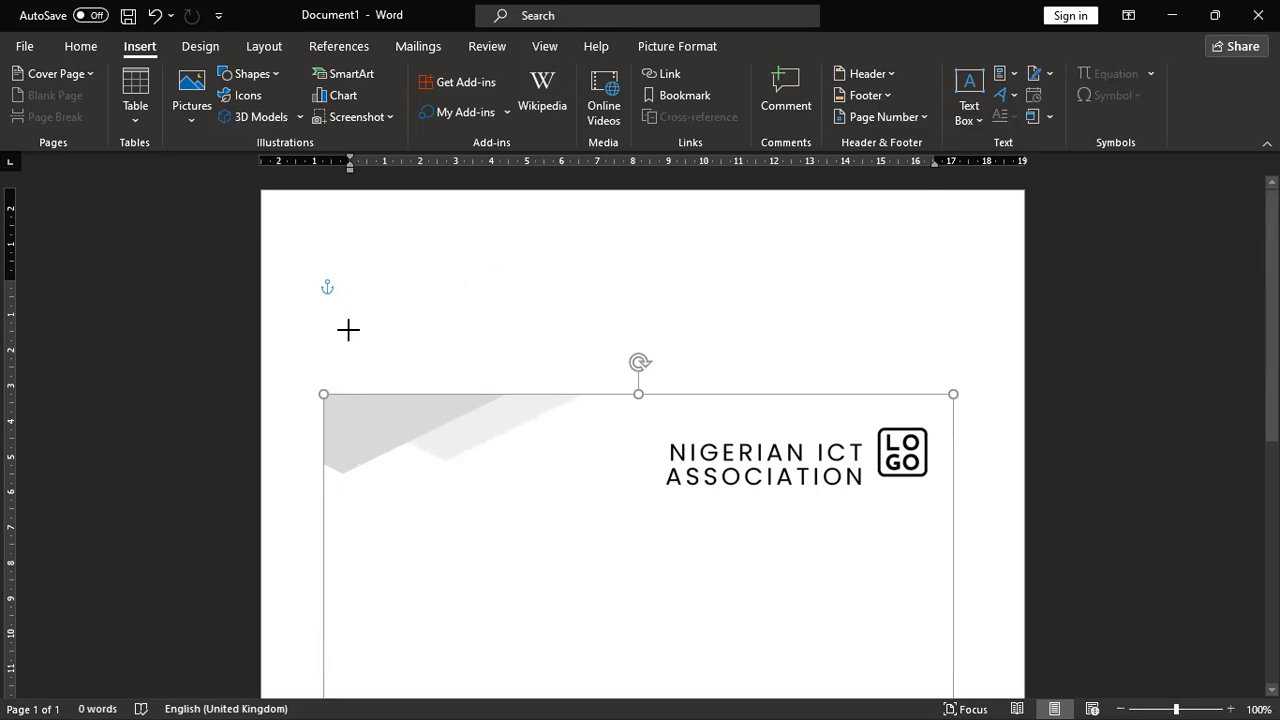
Step: Adjust the picture's top-left corner and stretch its top edge up to the page top
drag(348, 330, 348, 331)
scroll(348, 332, up, 1)
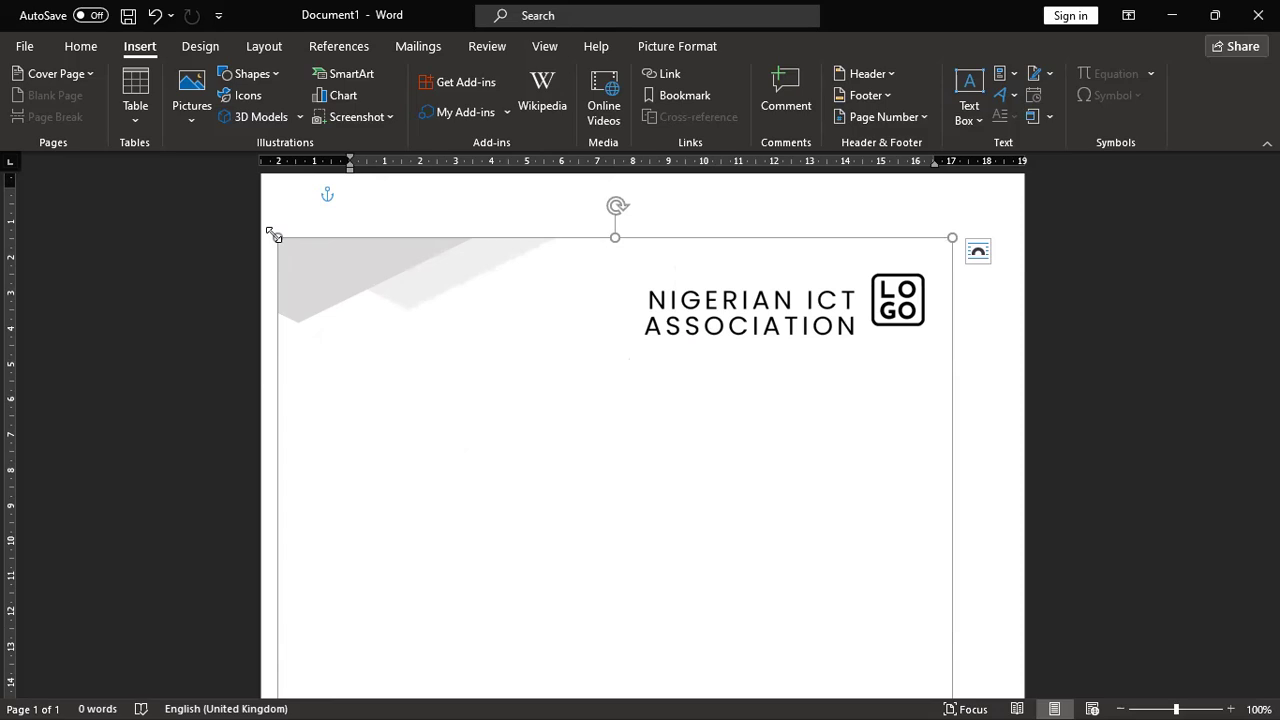
drag(273, 234, 300, 254)
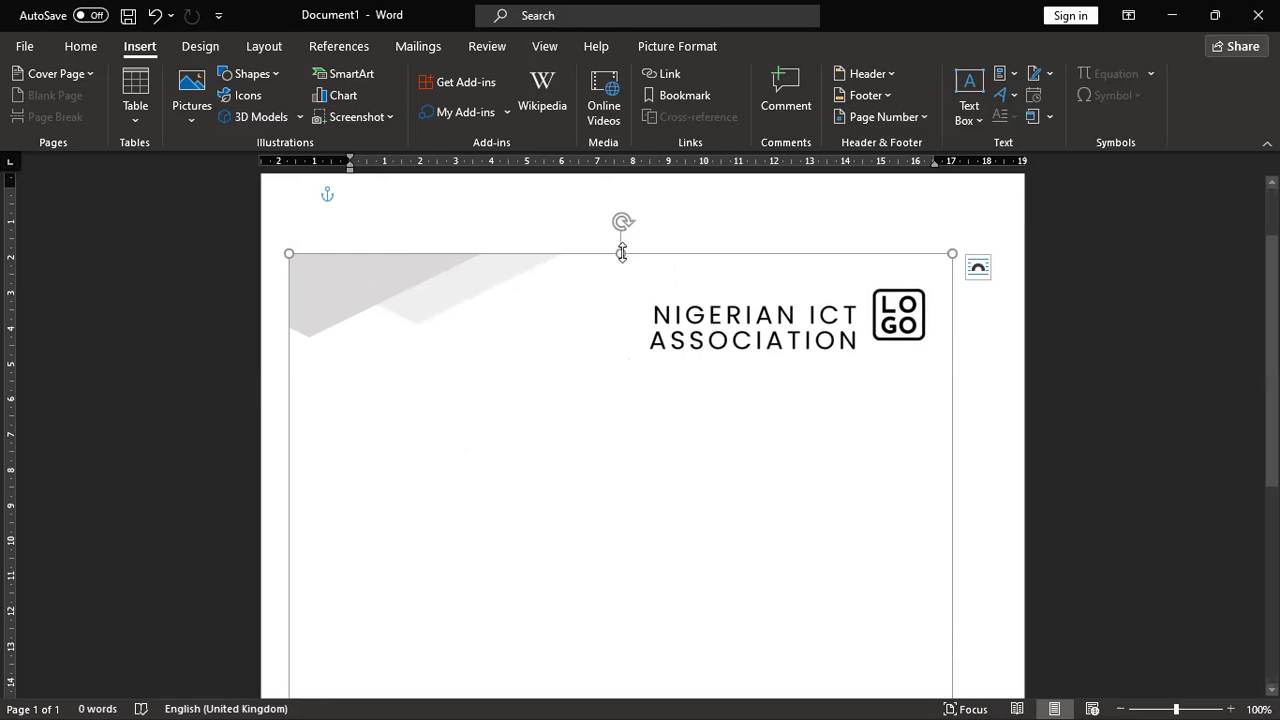
drag(622, 253, 626, 177)
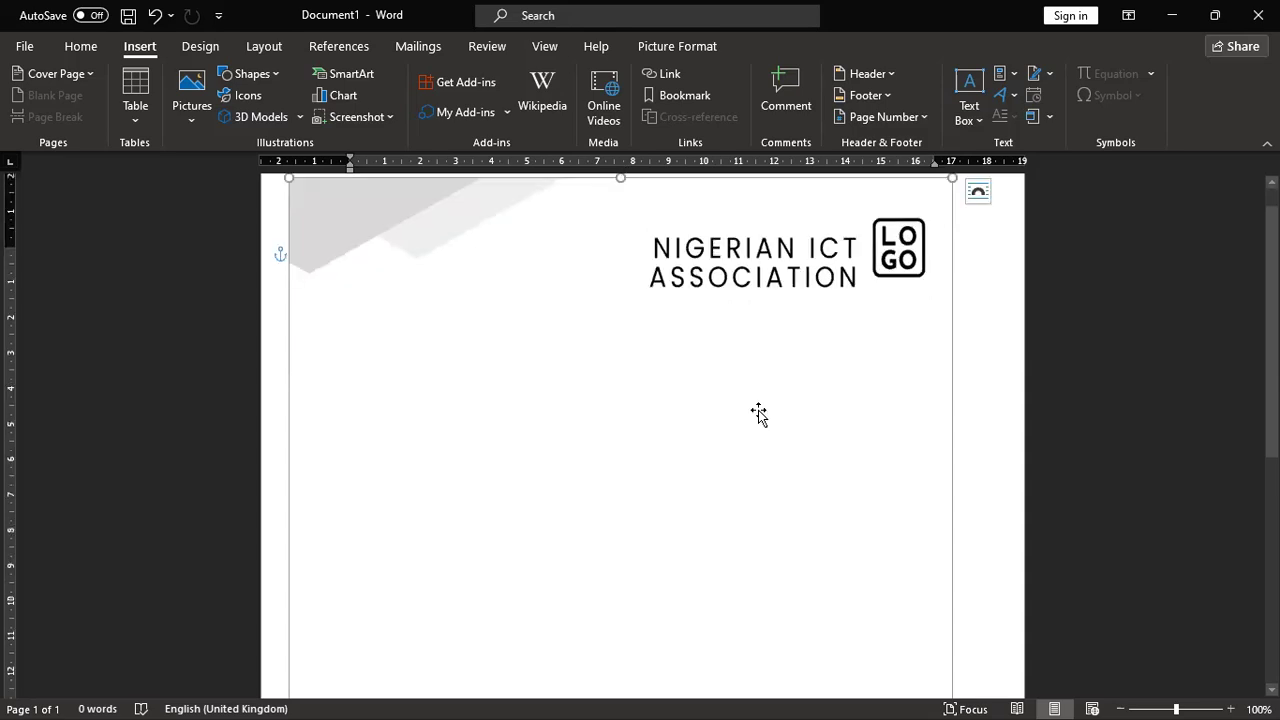
scroll(758, 414, down, 10)
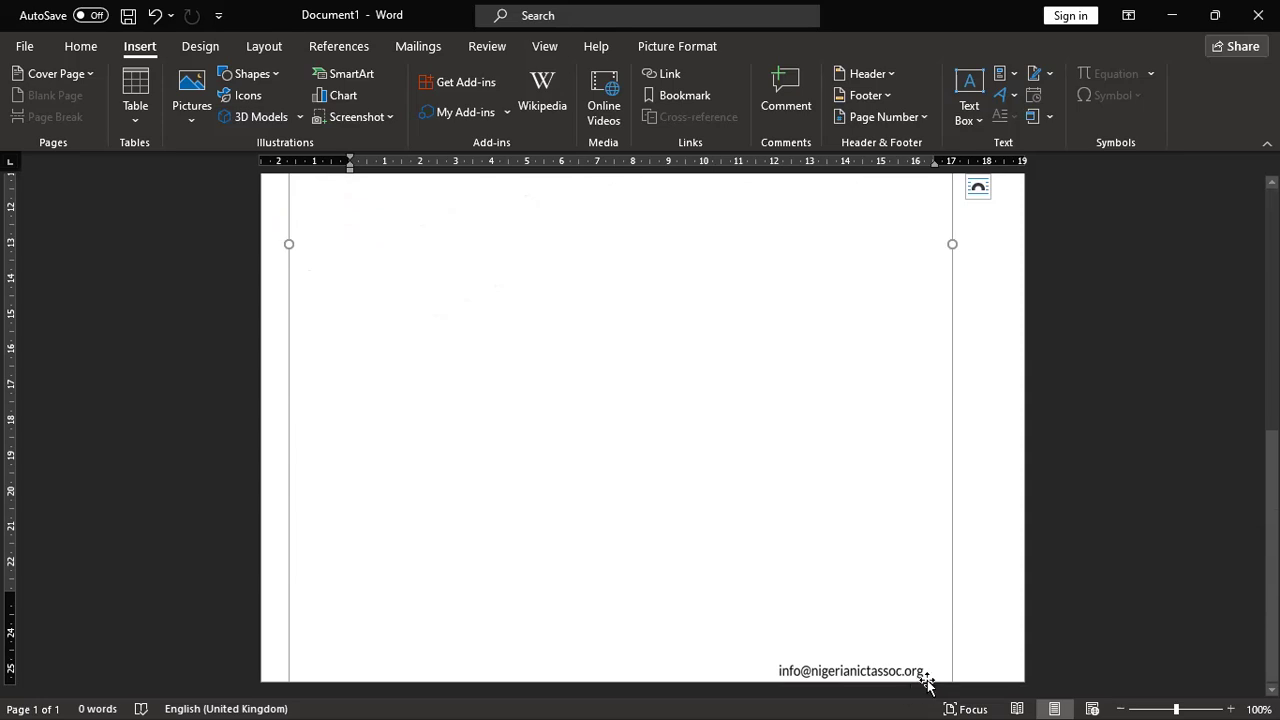
scroll(808, 481, up, 10)
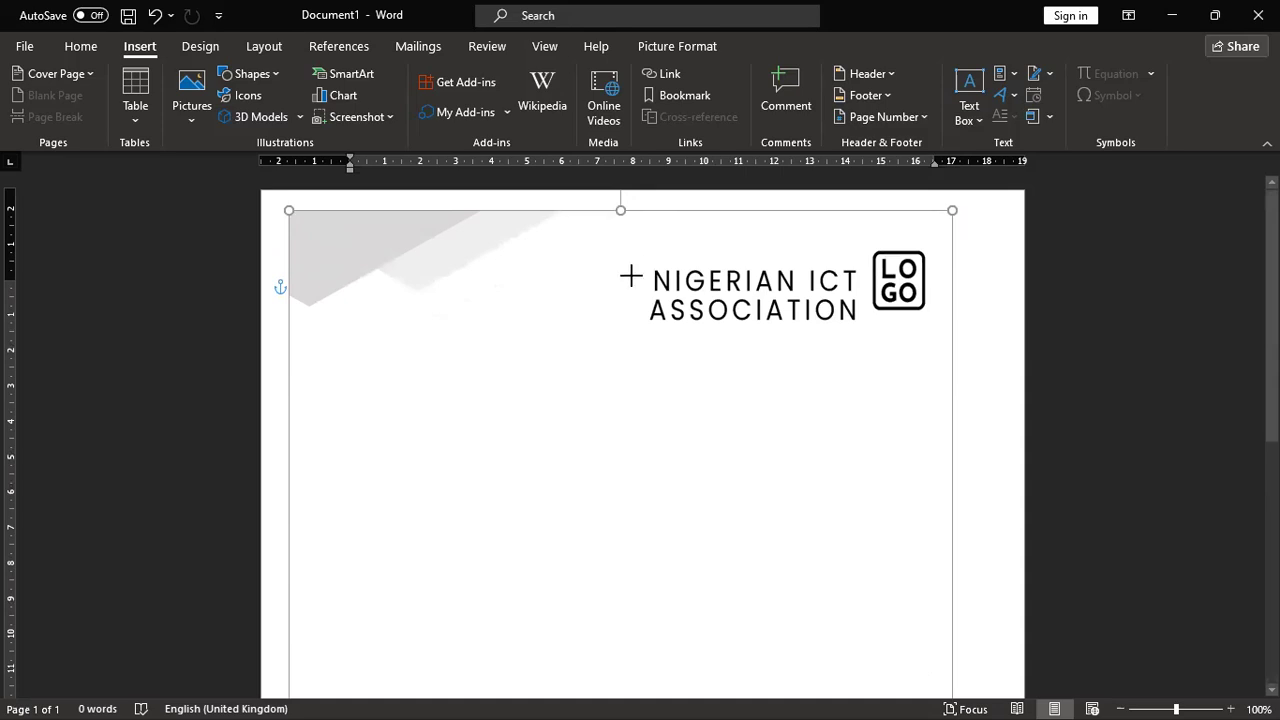
scroll(663, 531, down, 1)
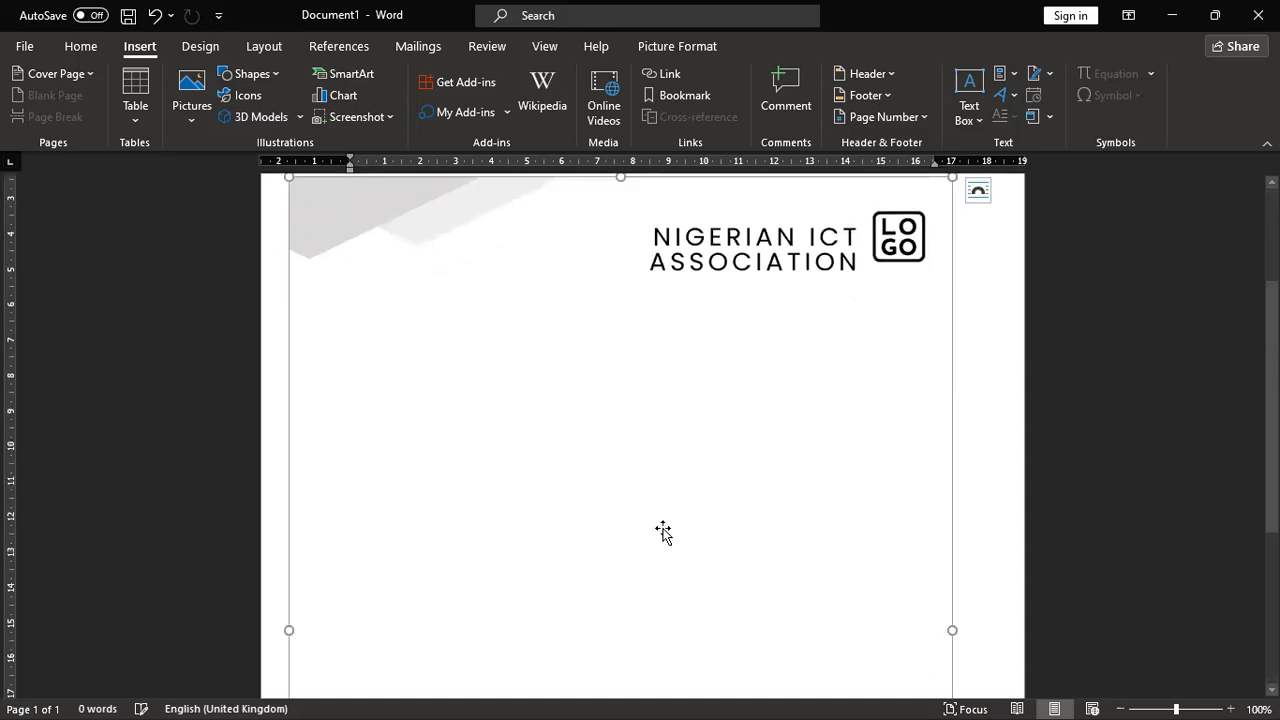
scroll(651, 382, down, 3)
scroll(651, 382, down, 5)
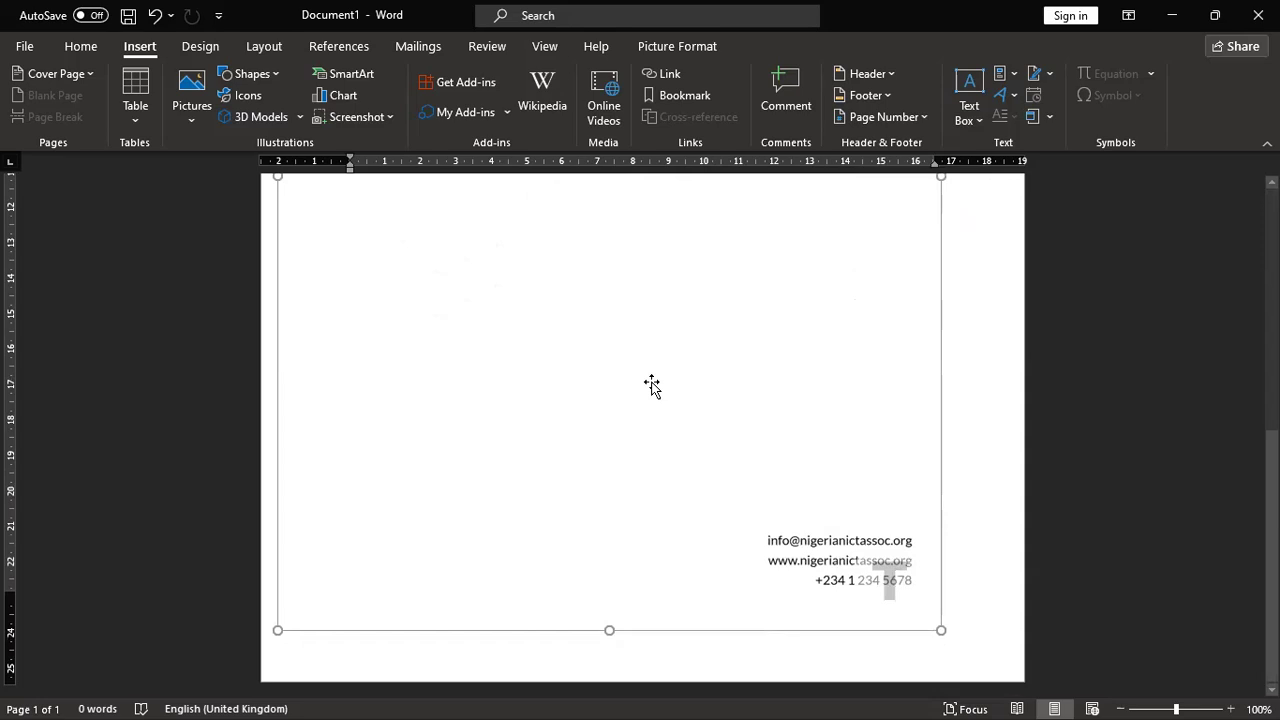
Step: Stretch the picture's bottom, right and left edges to the page edges so it fills the page
drag(613, 632, 611, 394)
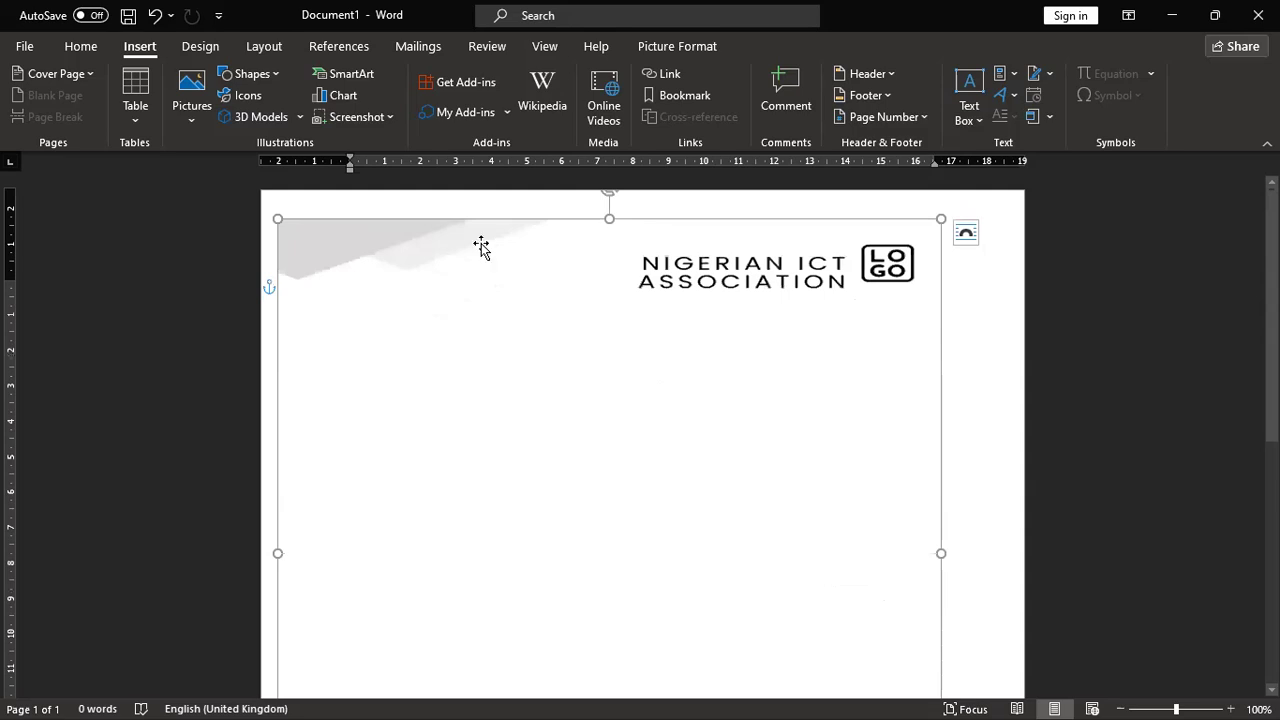
drag(609, 219, 609, 199)
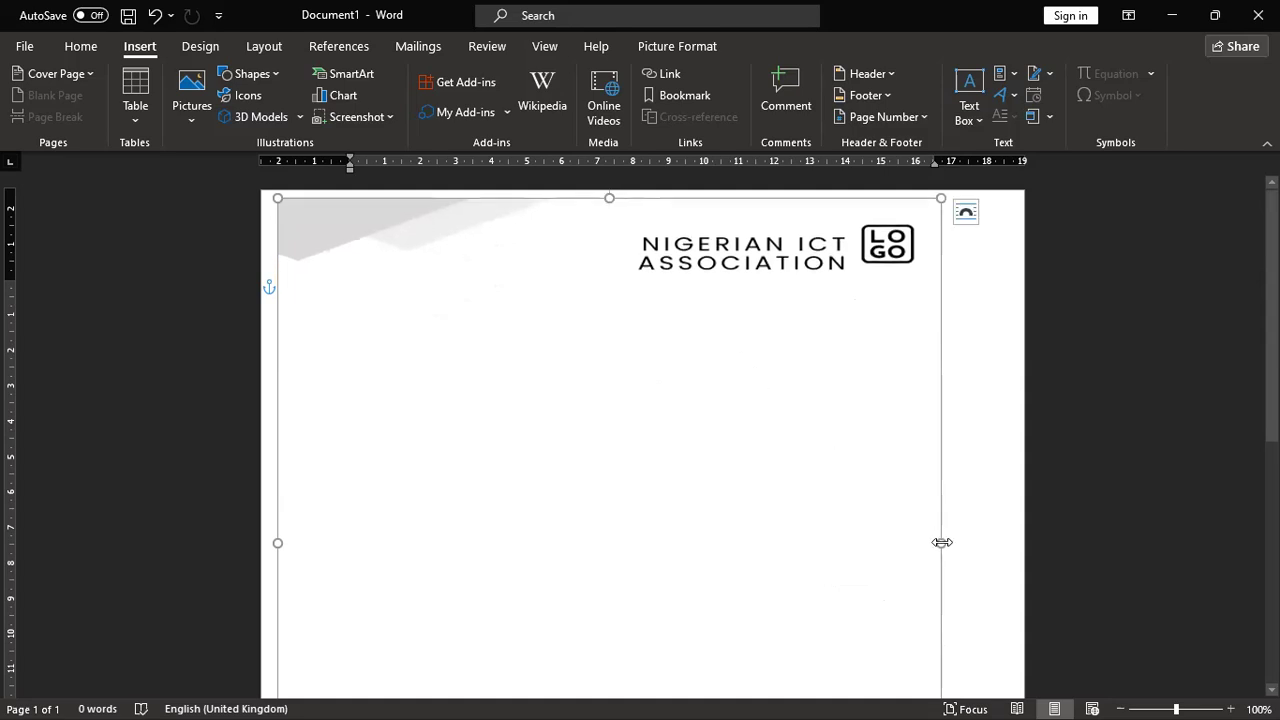
drag(944, 540, 1018, 542)
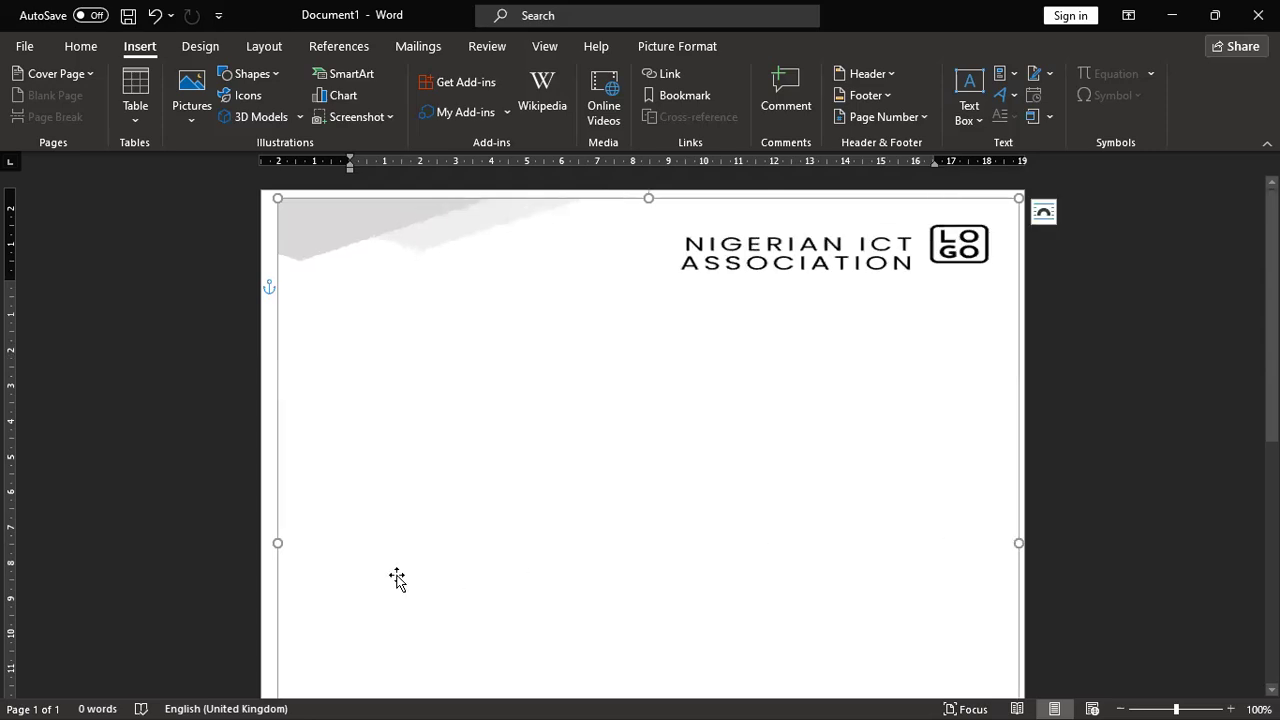
drag(282, 542, 266, 540)
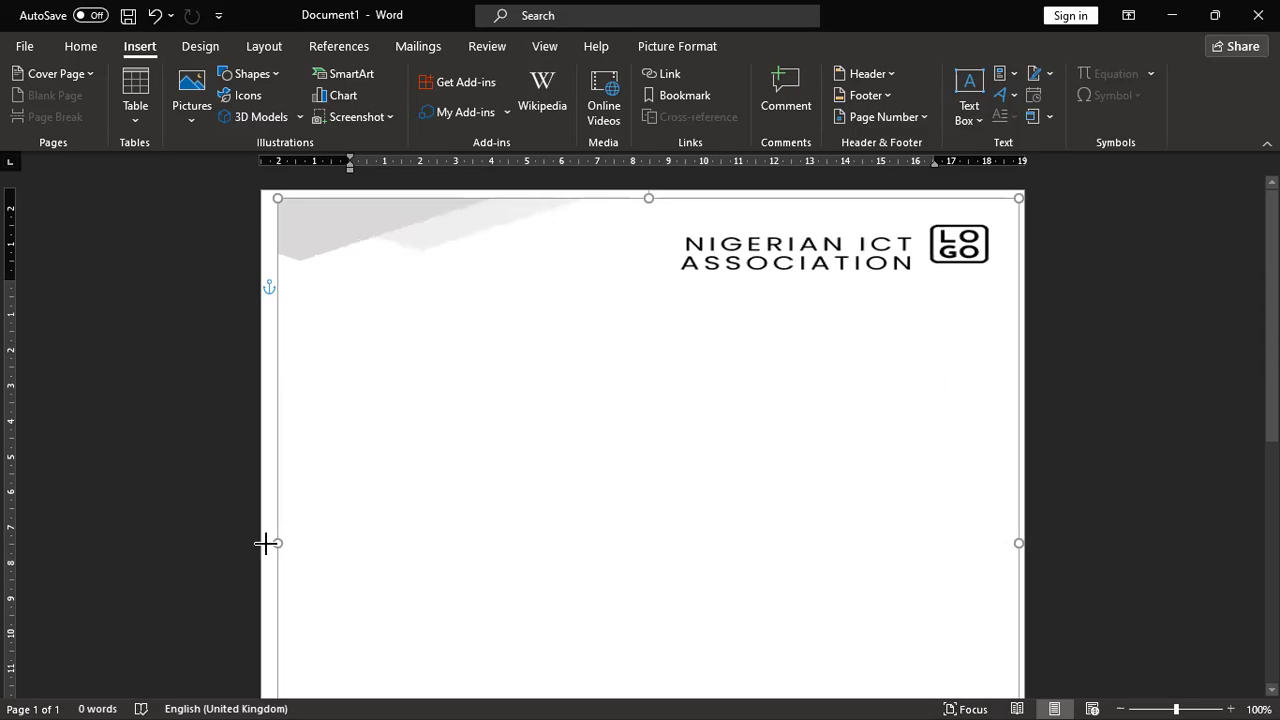
scroll(708, 526, down, 2)
scroll(708, 526, down, 8)
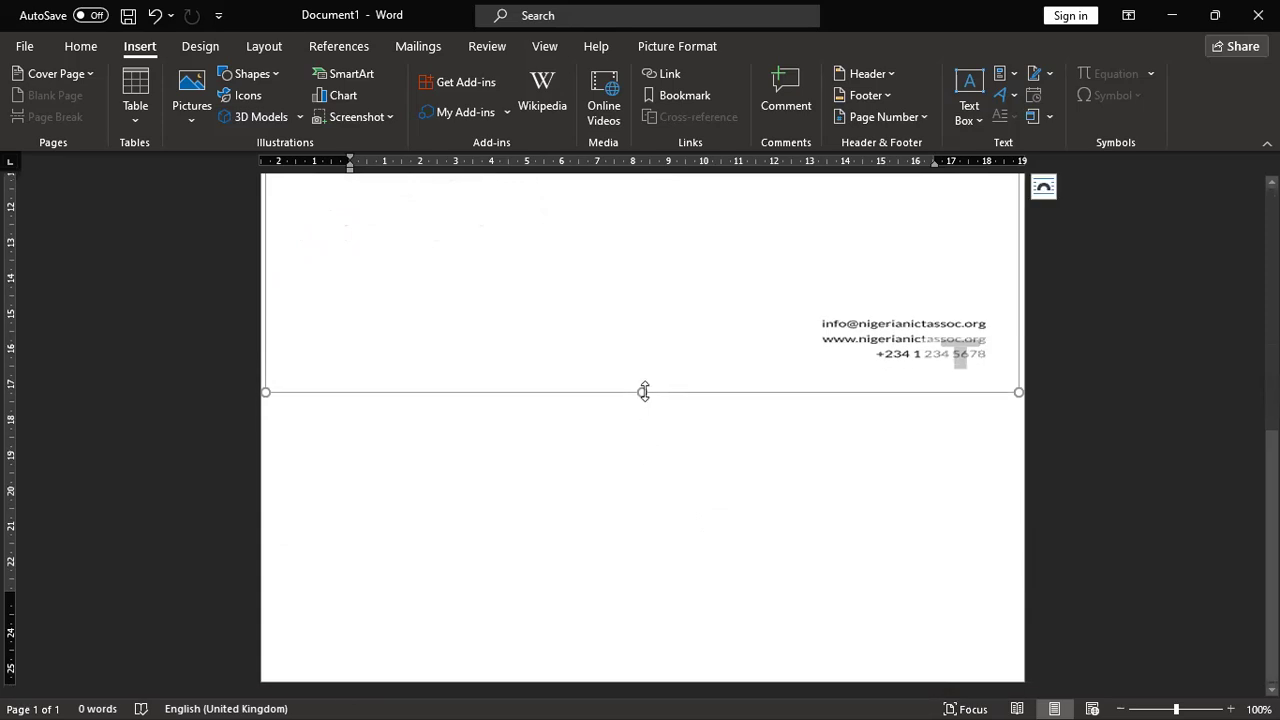
drag(641, 397, 638, 454)
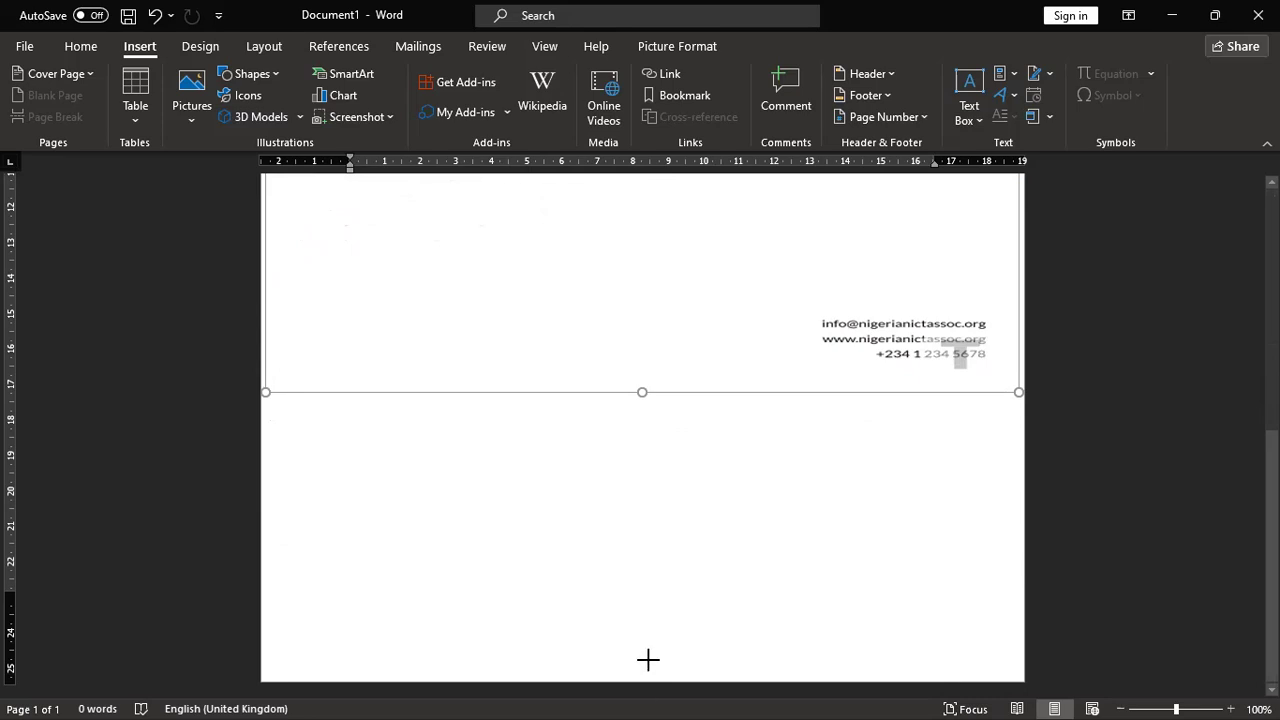
drag(648, 665, 648, 665)
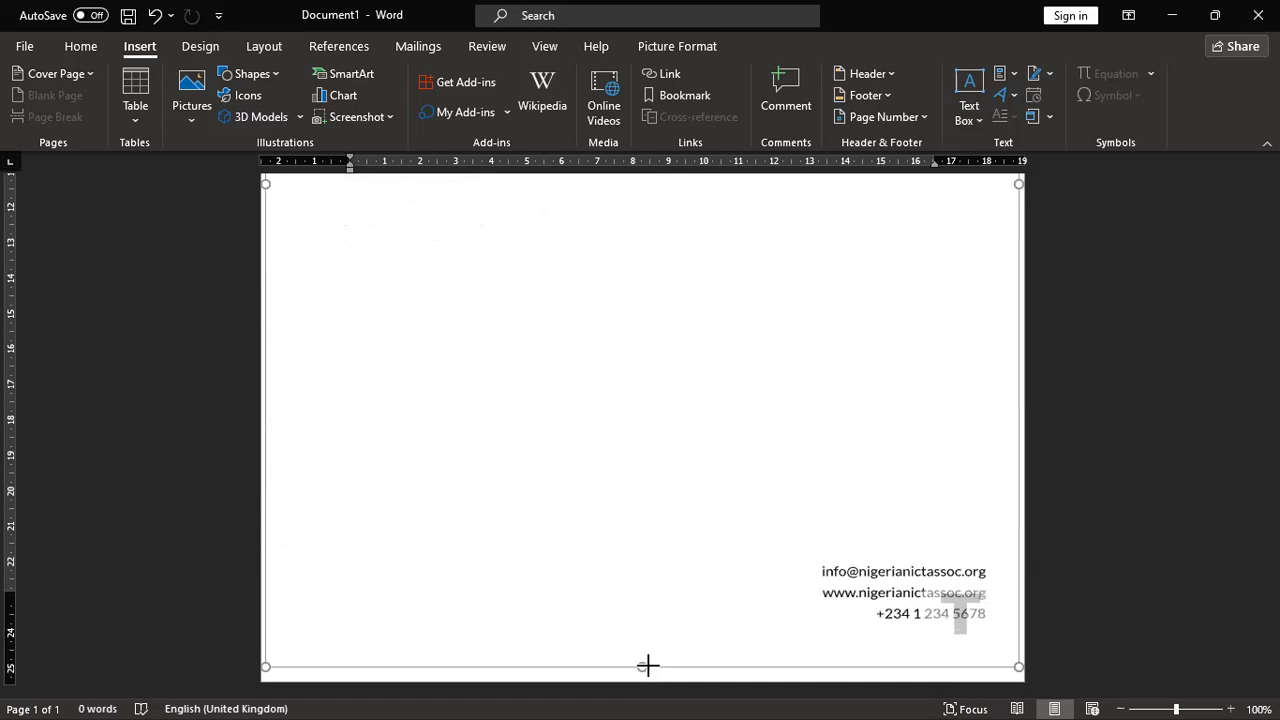
scroll(1104, 543, up, 5)
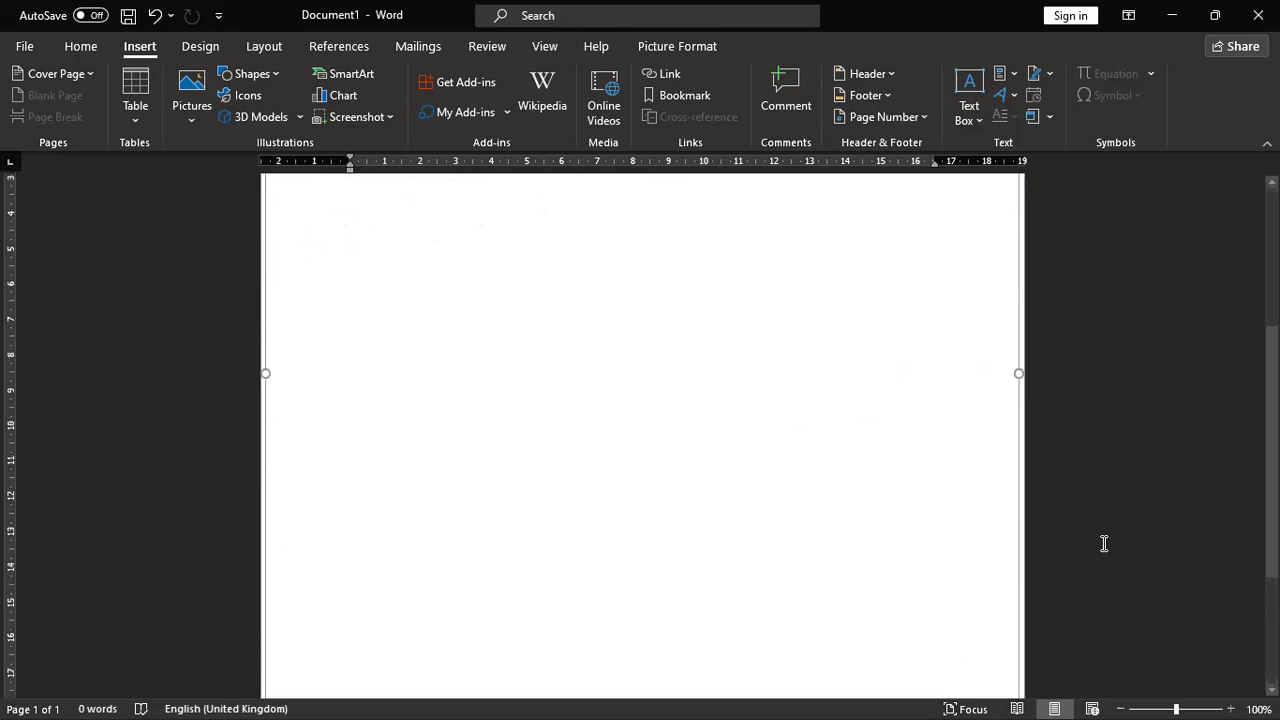
scroll(1104, 543, up, 3)
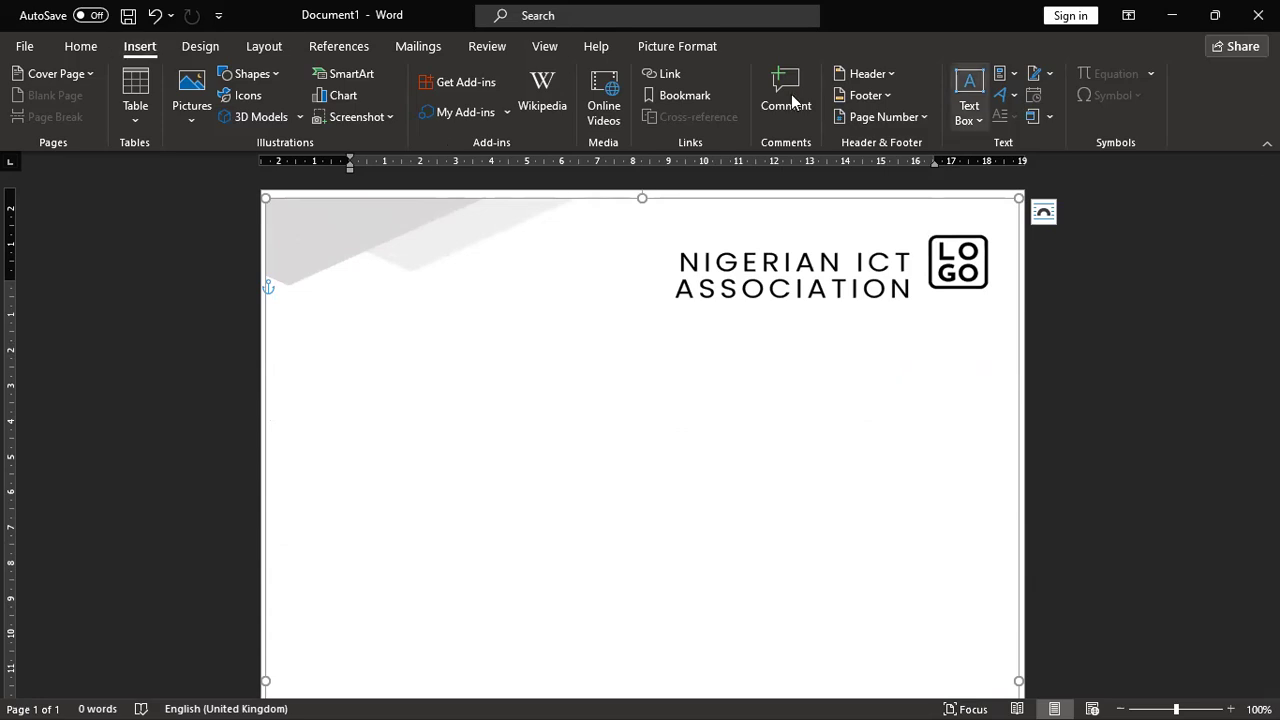
Step: Add a Simple Text Box and replace its placeholder text with 'Test'
click(969, 104)
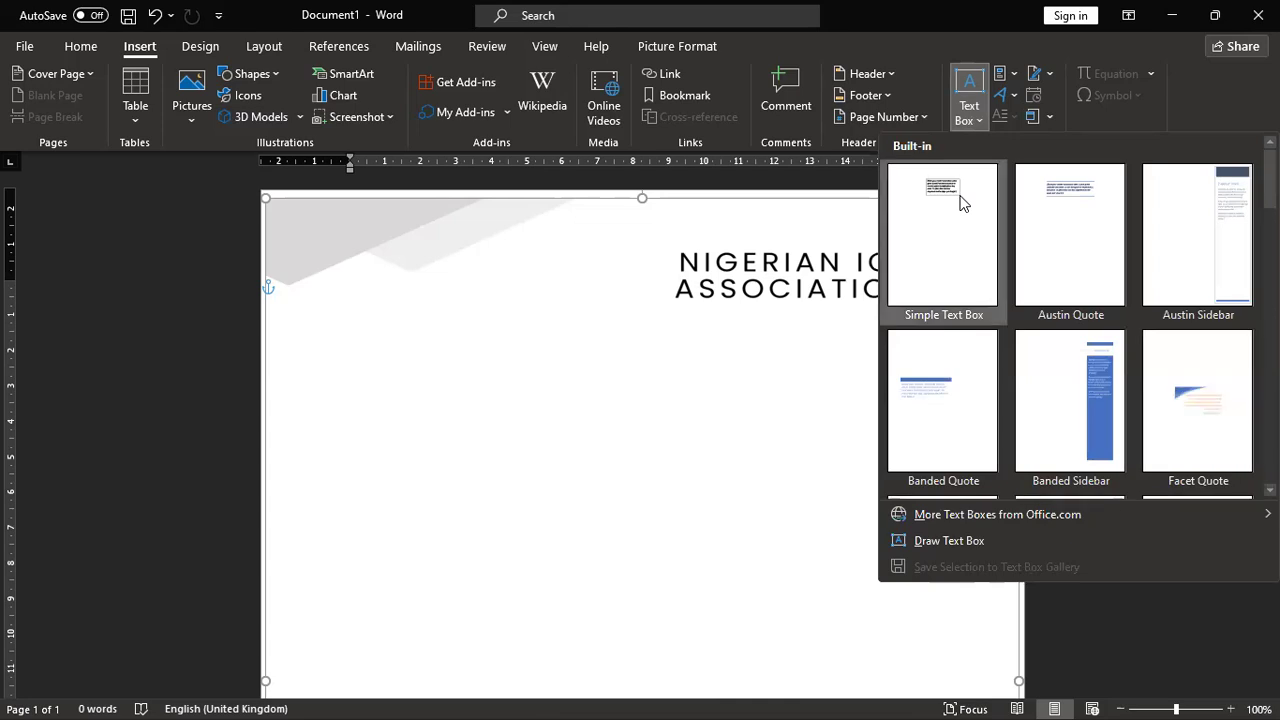
click(962, 203)
click(962, 203)
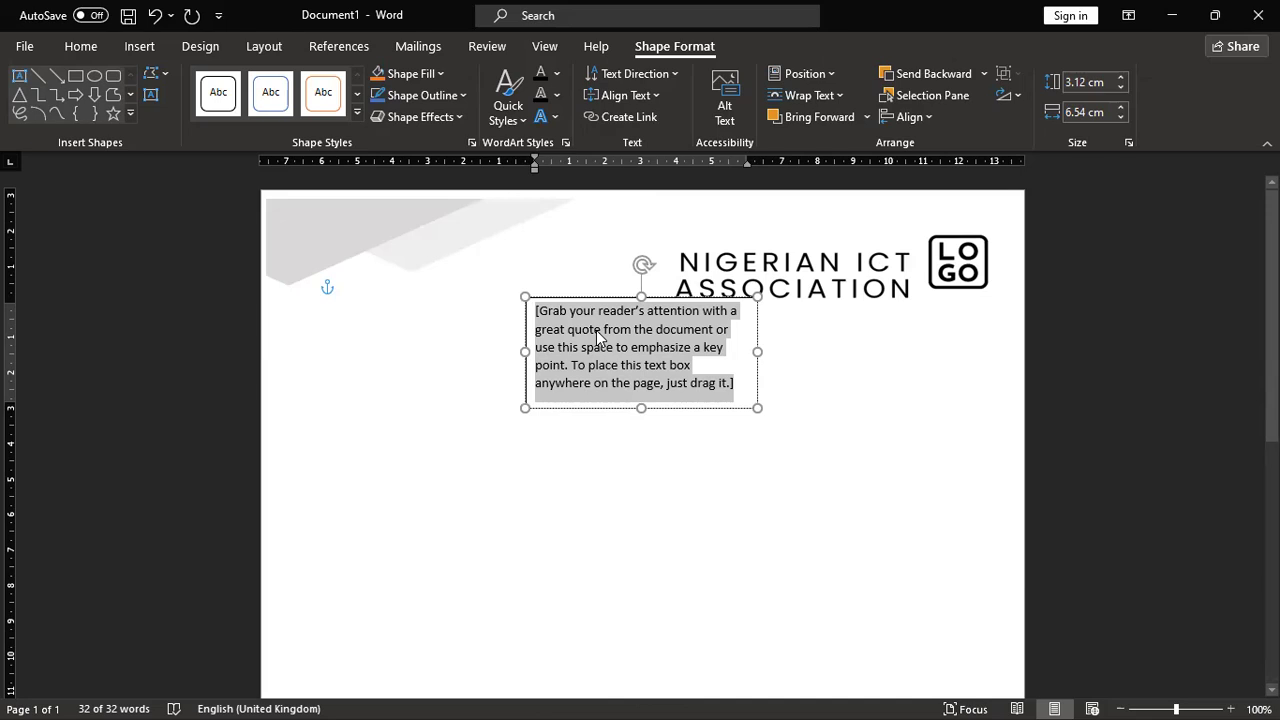
key(Delete)
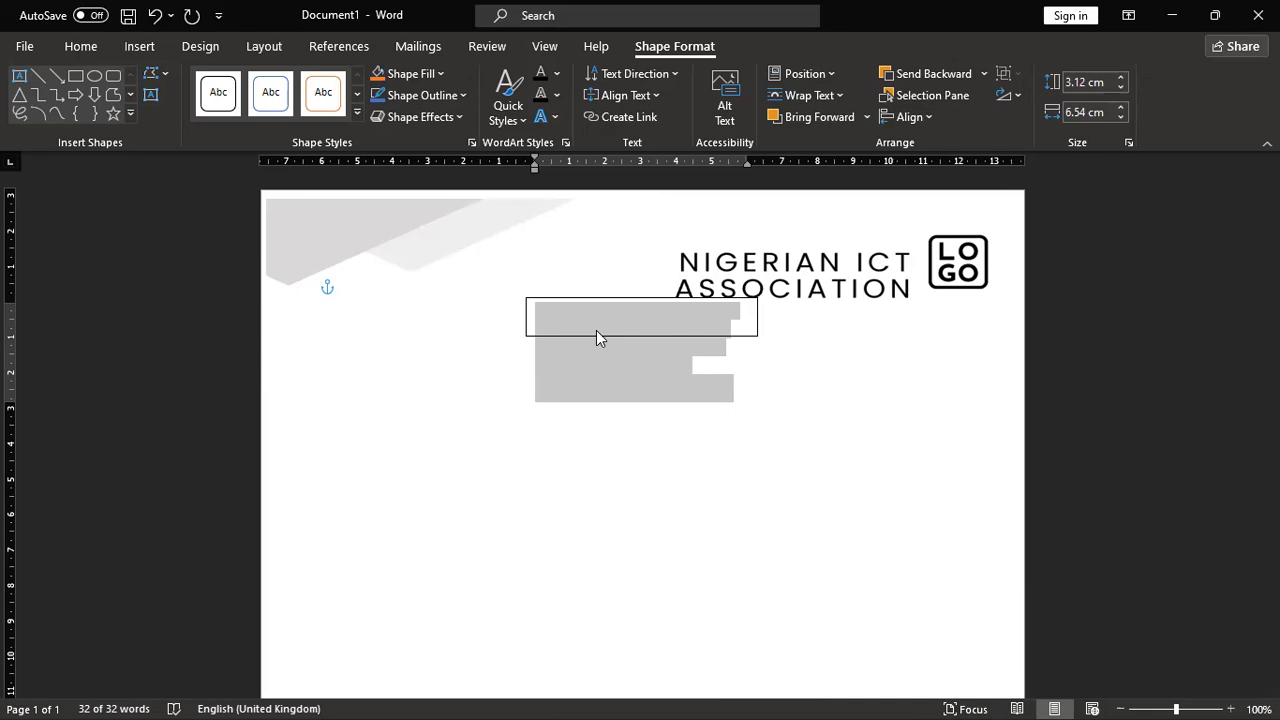
text(tests)
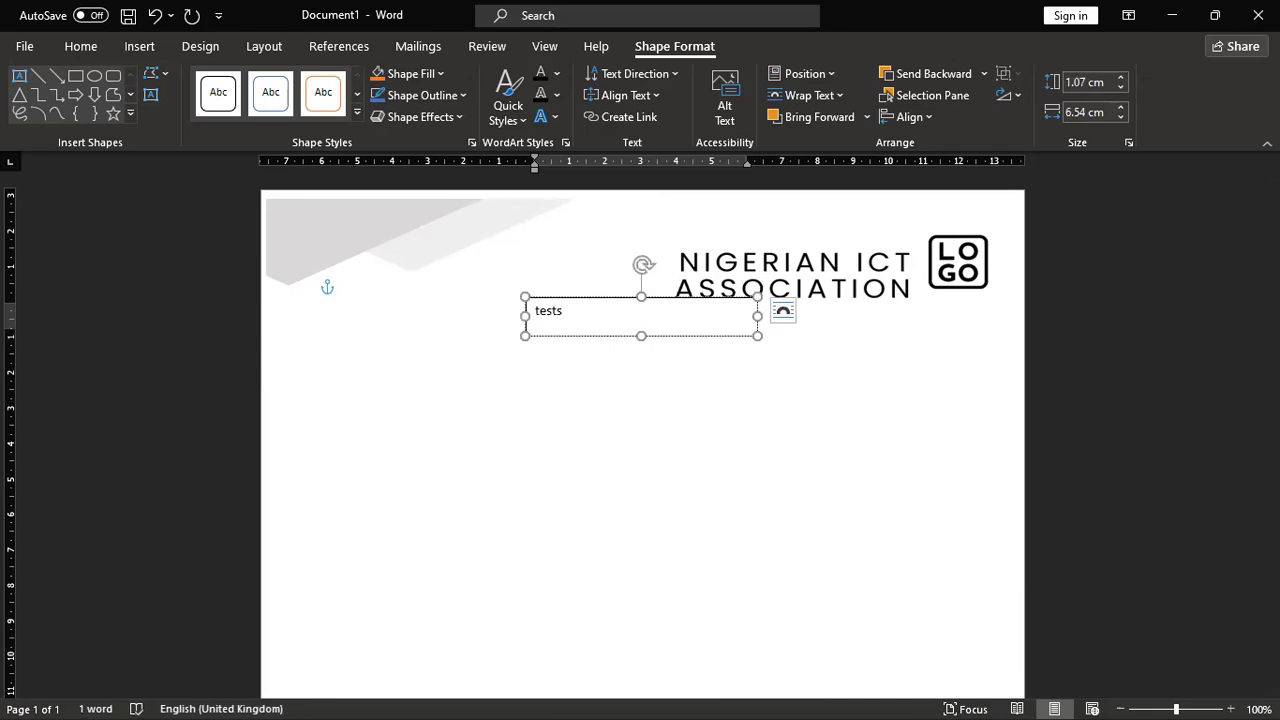
key(BackSpace)
Step: Copy the word Test and paste it to add more Test lines in the box
key(ctrl+a)
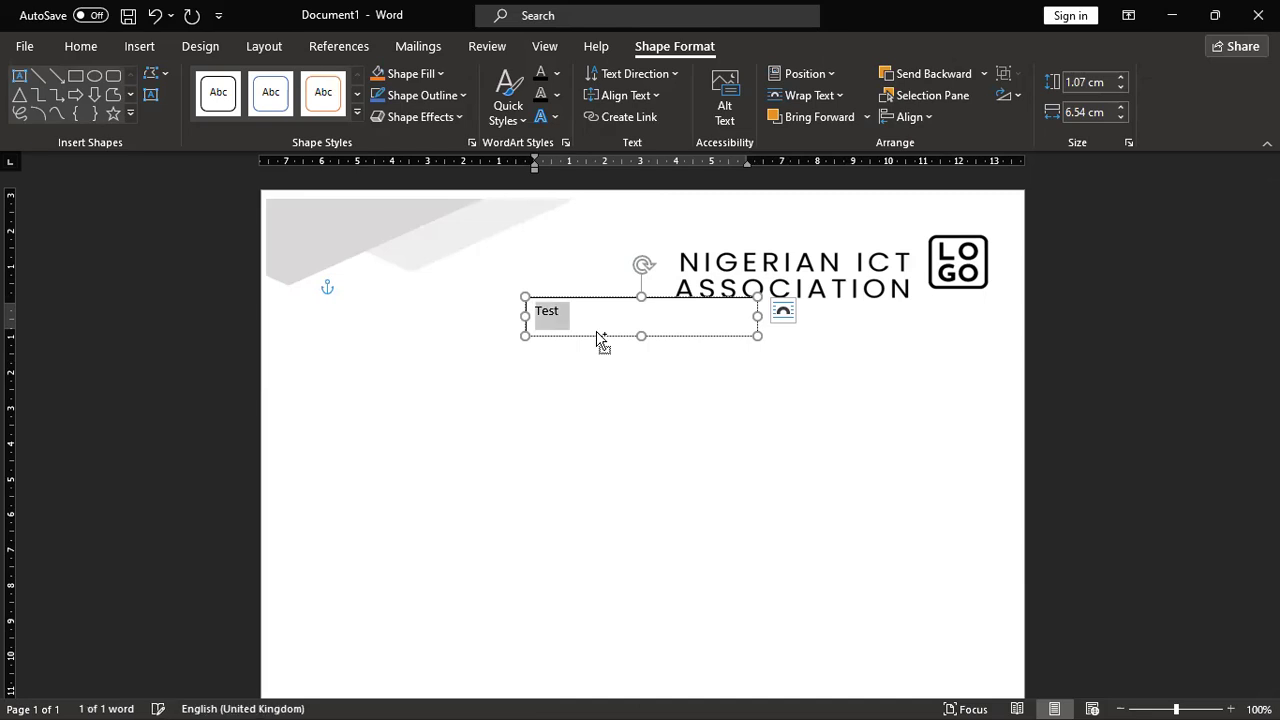
key(ctrl+c)
key(Right)
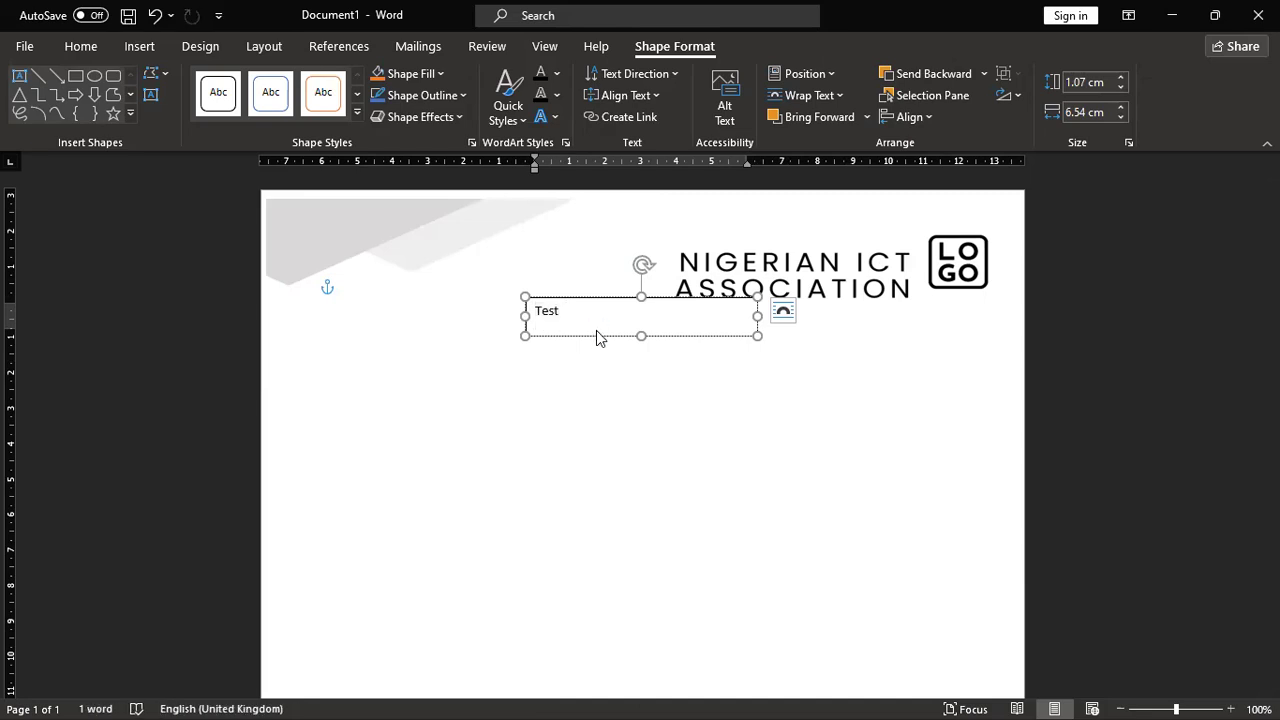
key(ctrl+v)
key(ctrl+v)
key(ctrl+v)
key(ctrl+v)
key(ctrl+v)
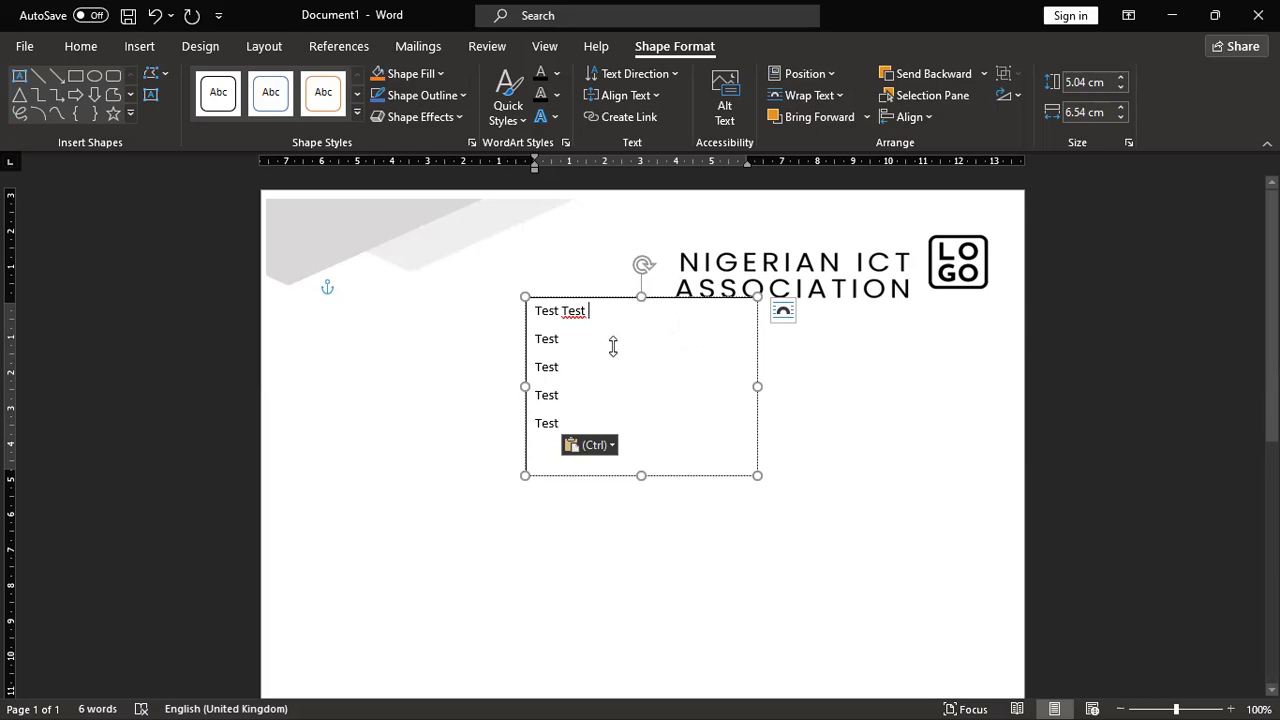
Step: Set the text box fill to No Fill so the letterhead shows through
right_click(643, 294)
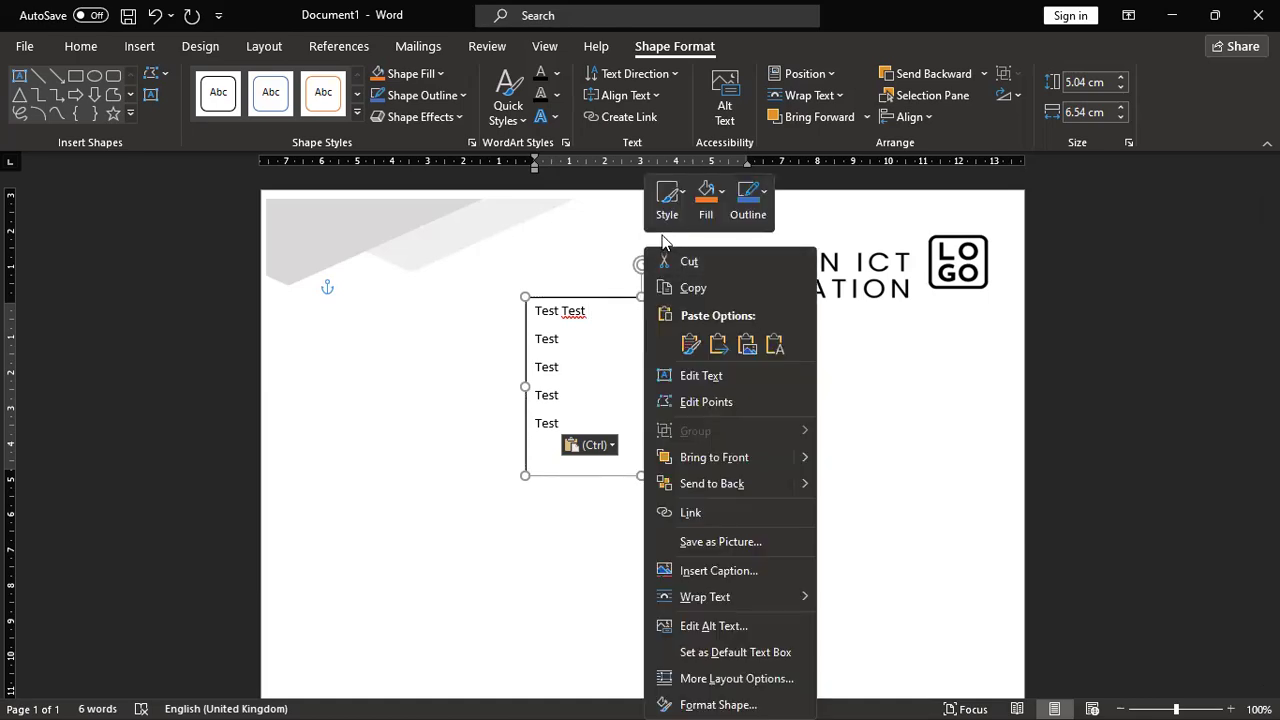
click(712, 198)
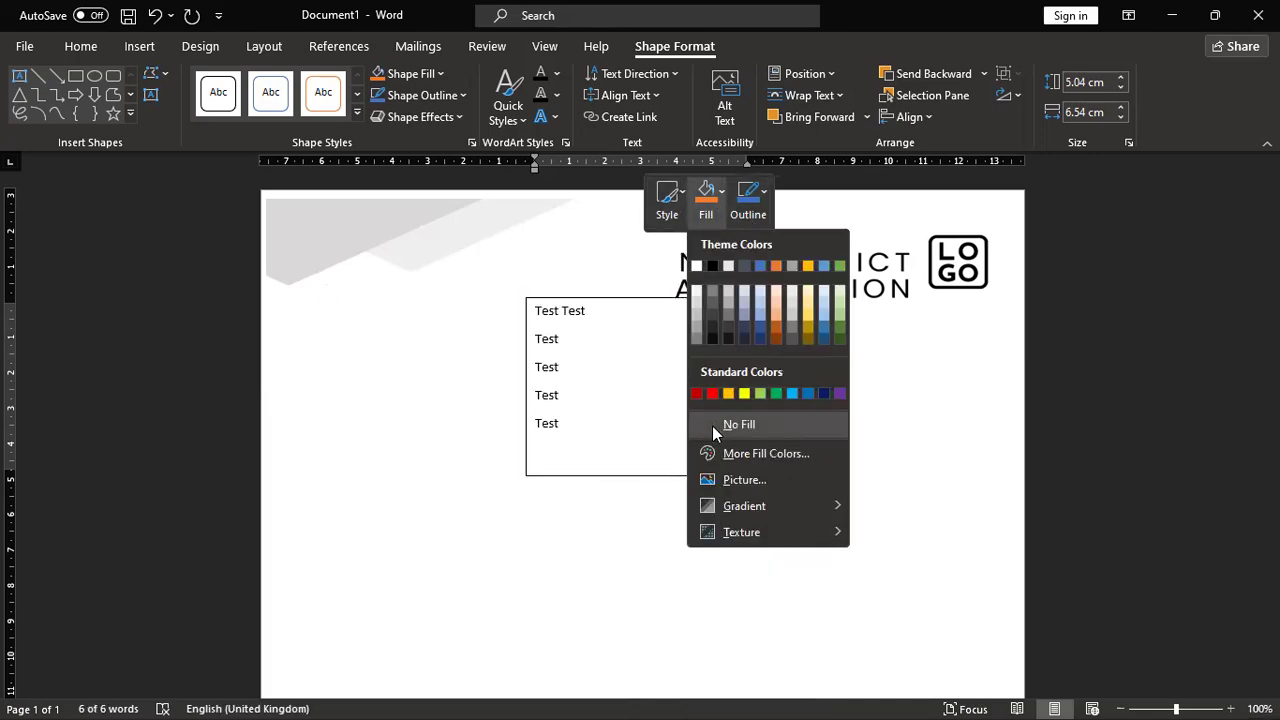
click(712, 425)
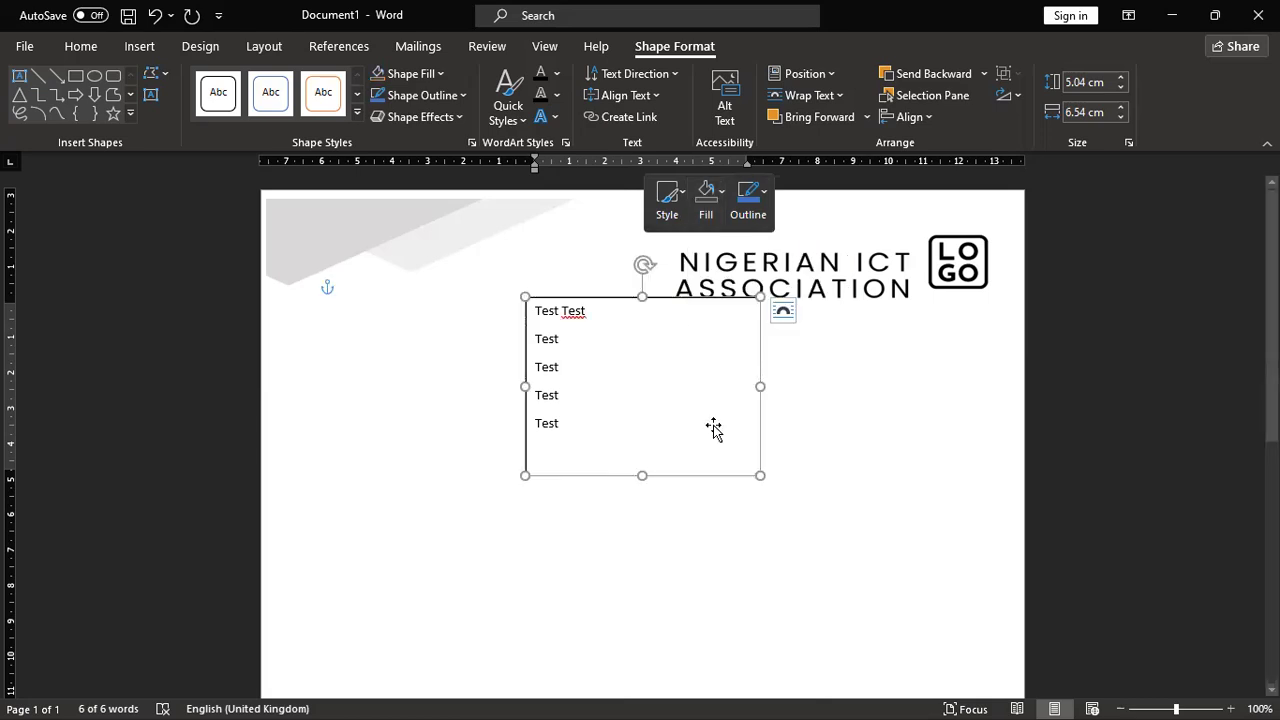
Step: Append 'yyyyyyyyyyyyyyyy' to the end of the text box's first line
drag(674, 350, 674, 267)
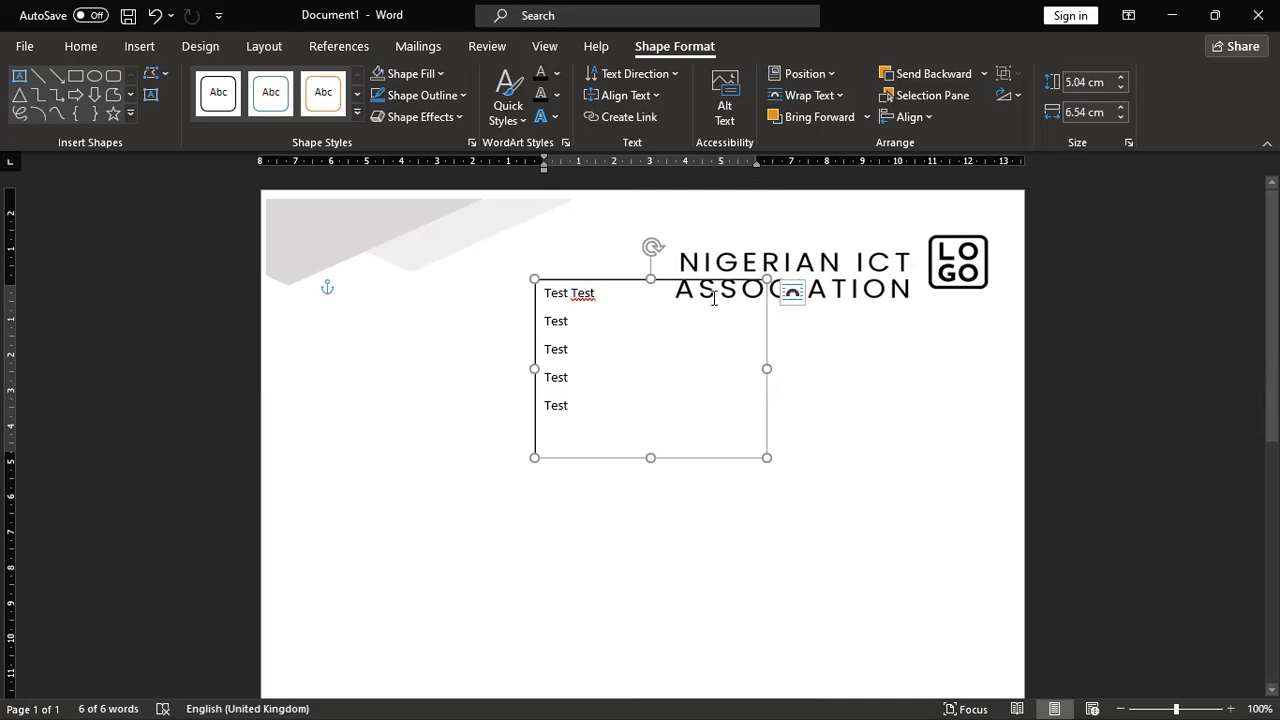
click(656, 293)
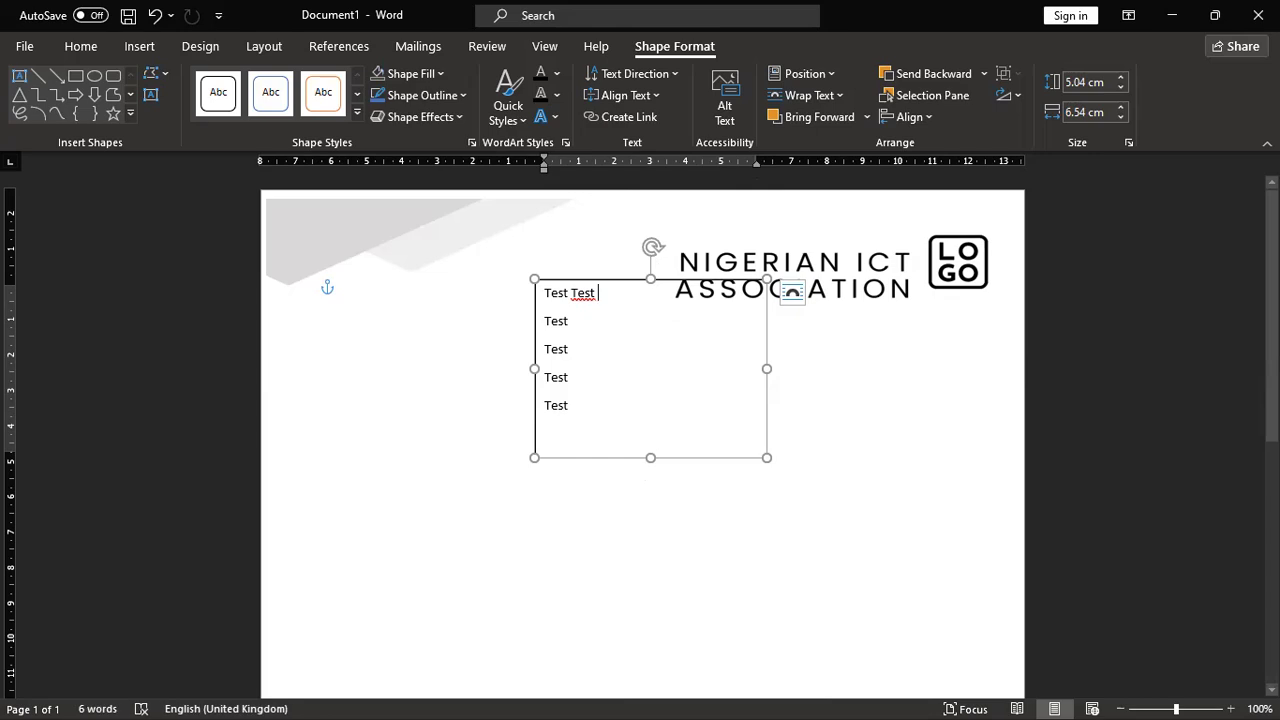
text(yyyyyyyyyyyyyyyy)
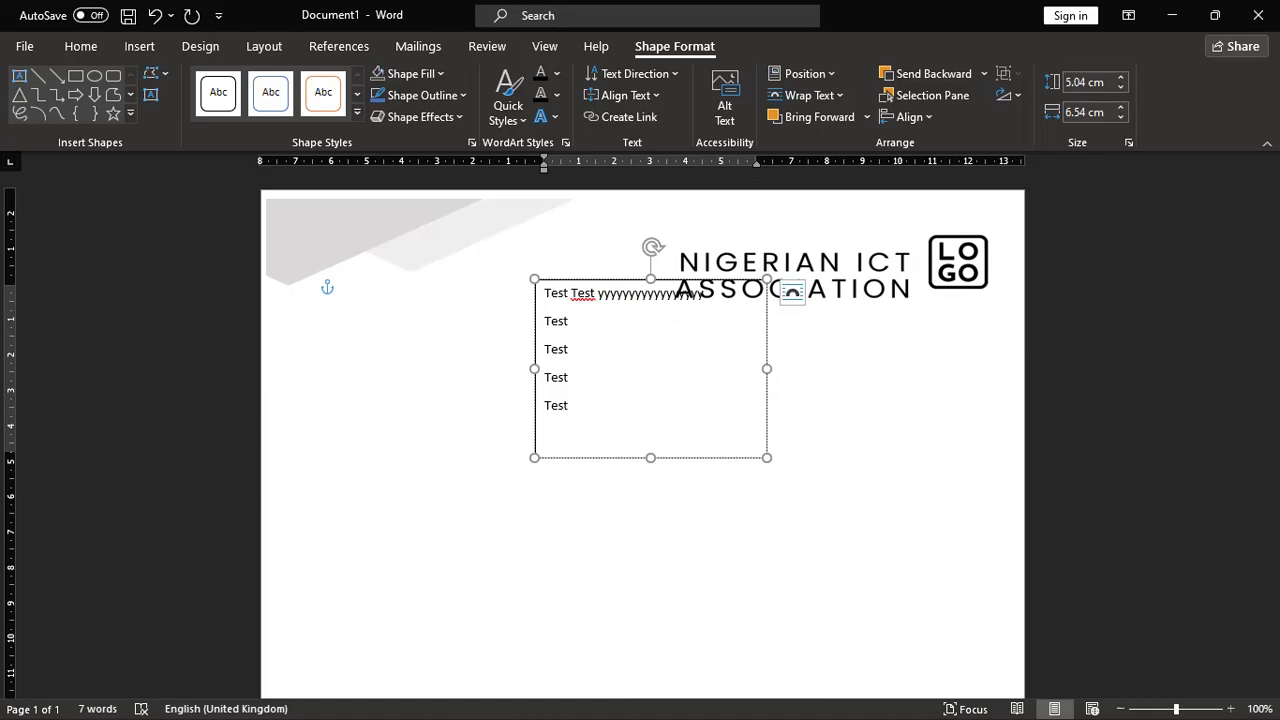
key(ctrl+a)
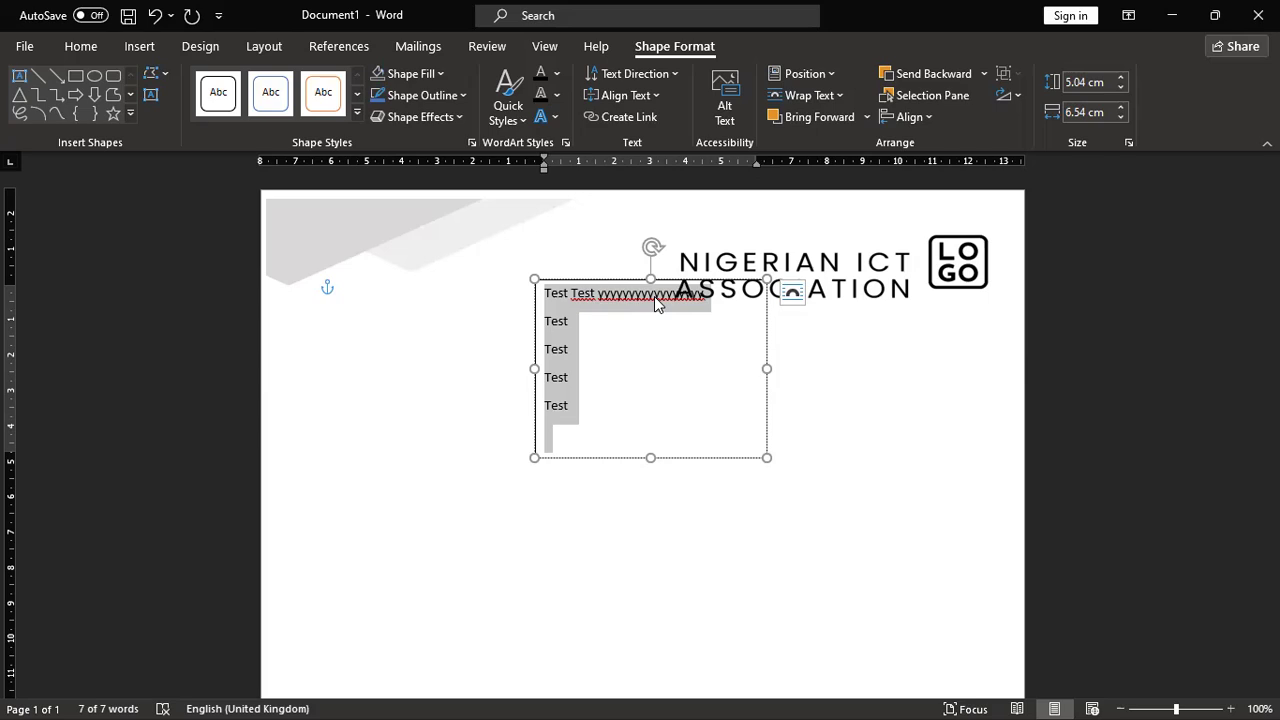
click(716, 390)
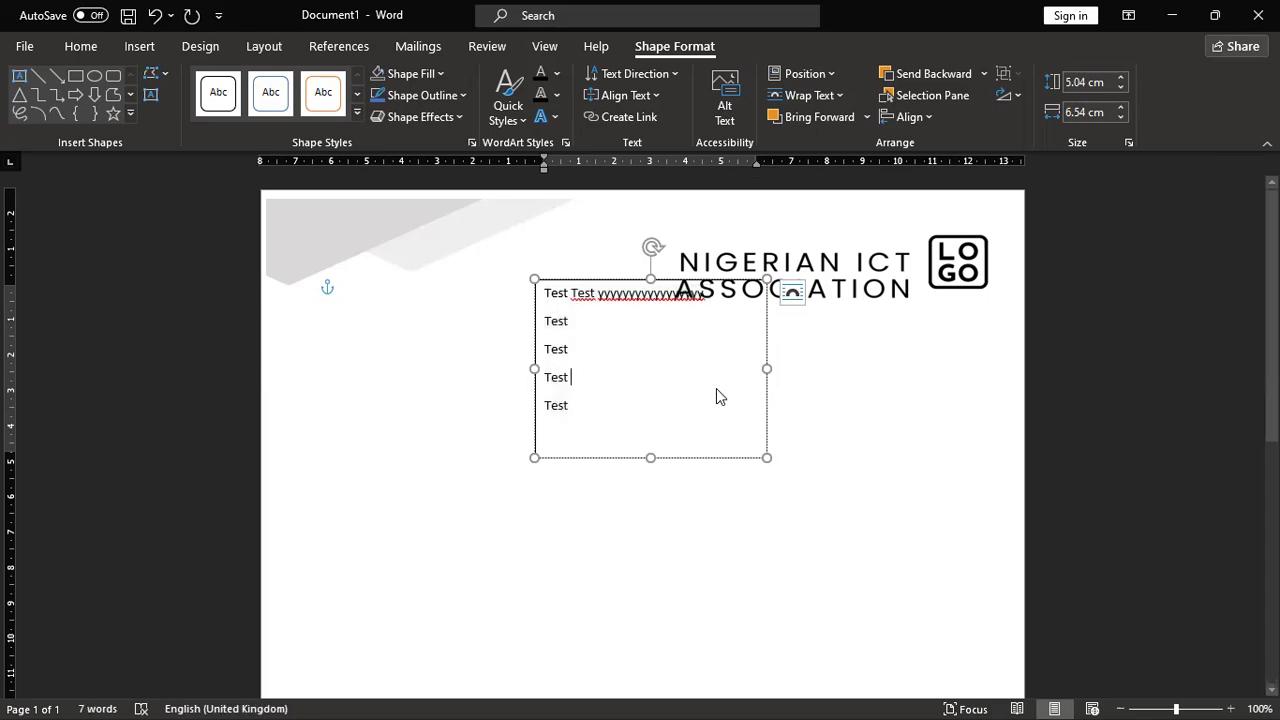
Step: Check the text box's Outline colours without changing them, then collapse the ribbon with Ctrl+F1
right_click(653, 276)
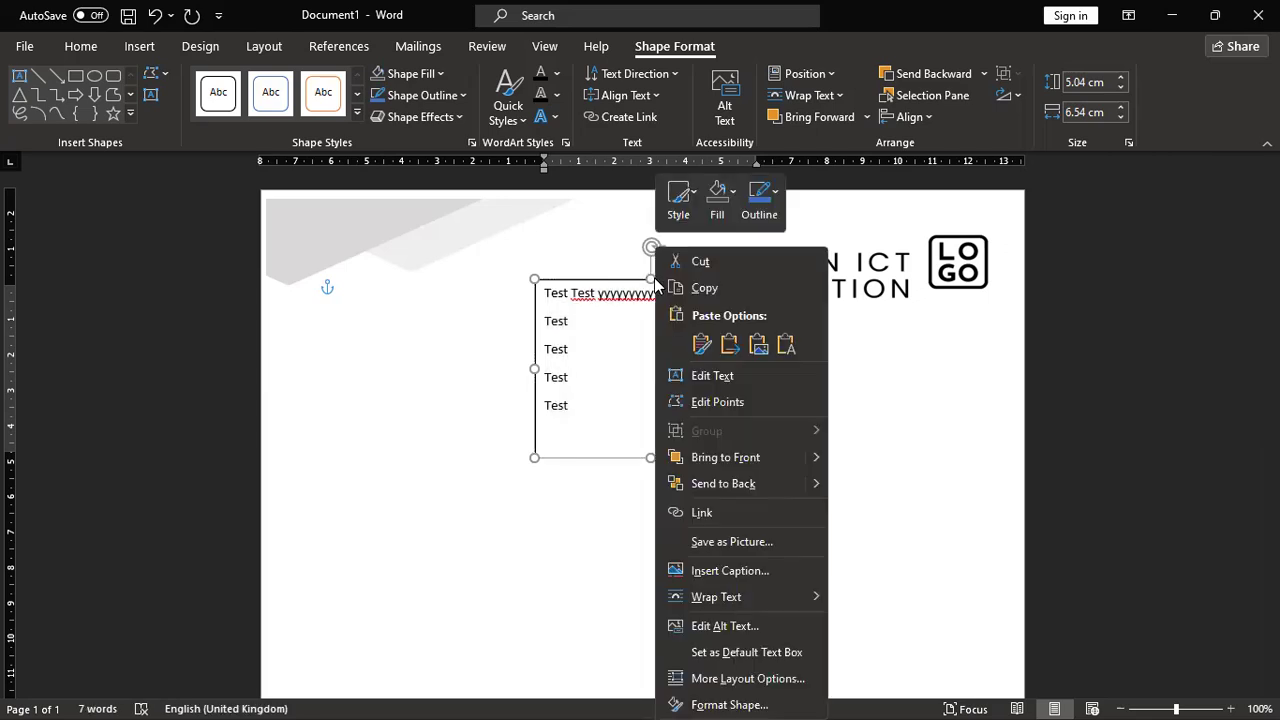
click(766, 206)
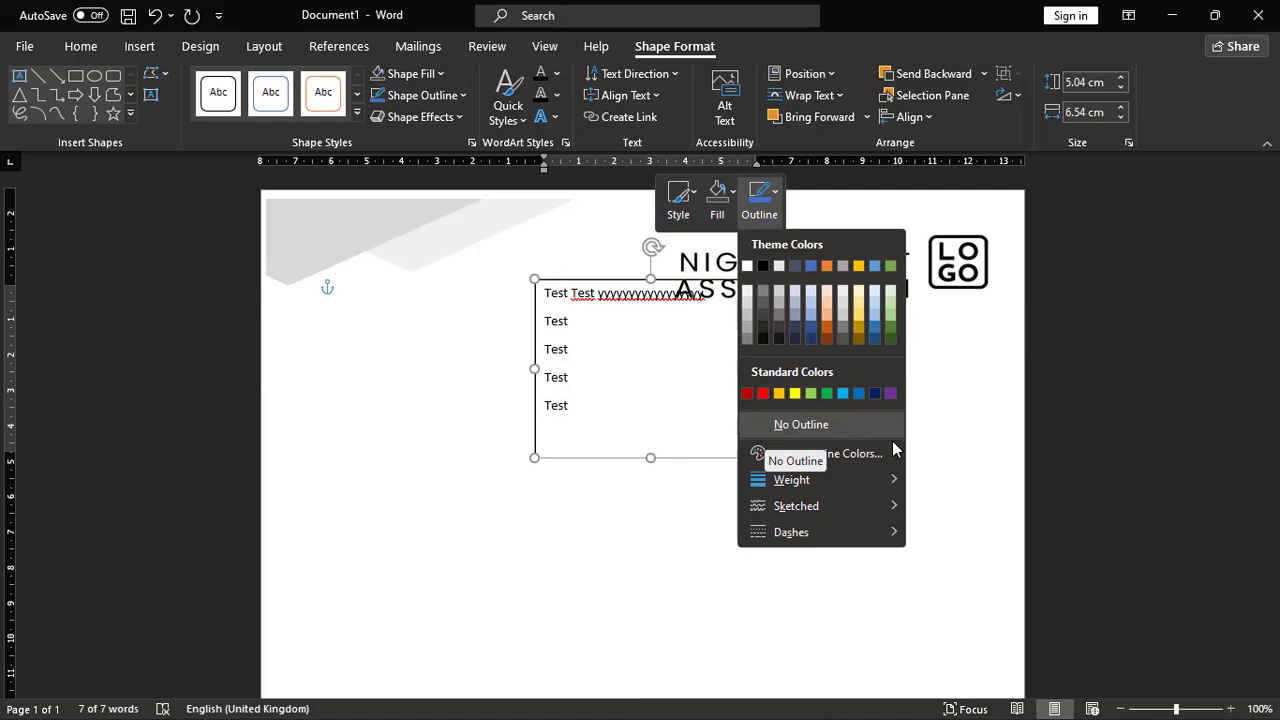
key(Escape)
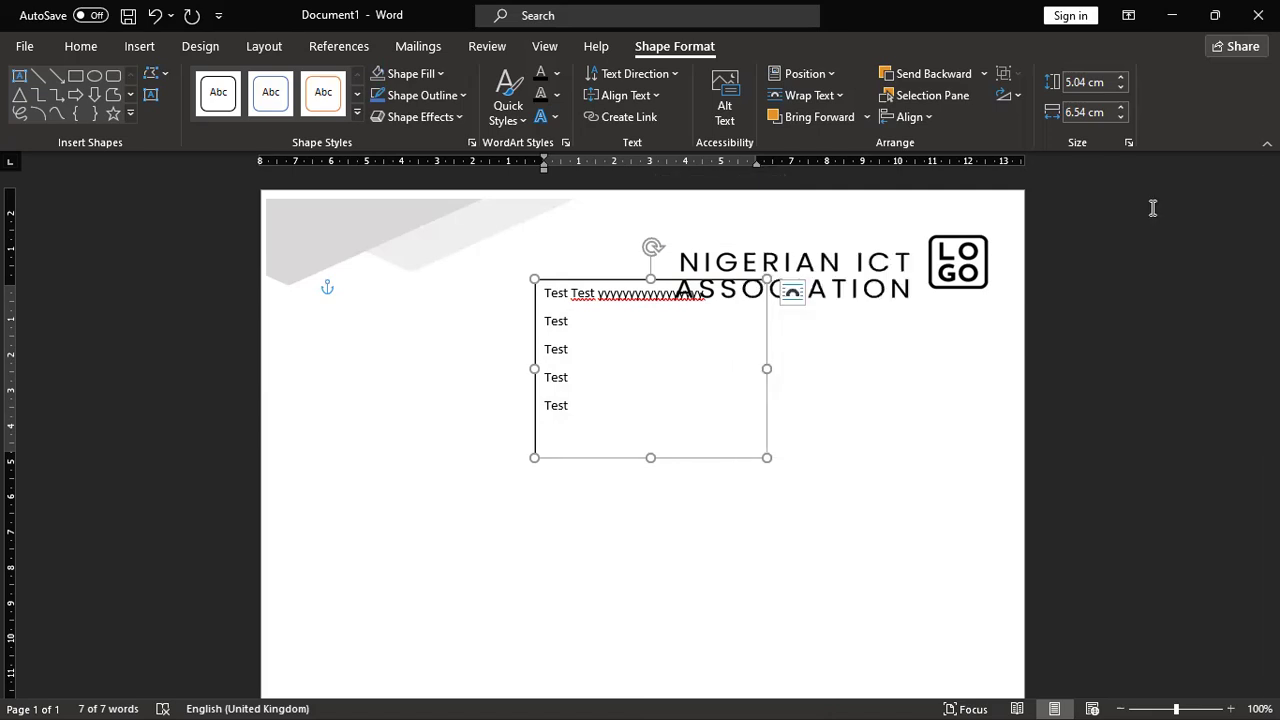
key(ctrl+F1)
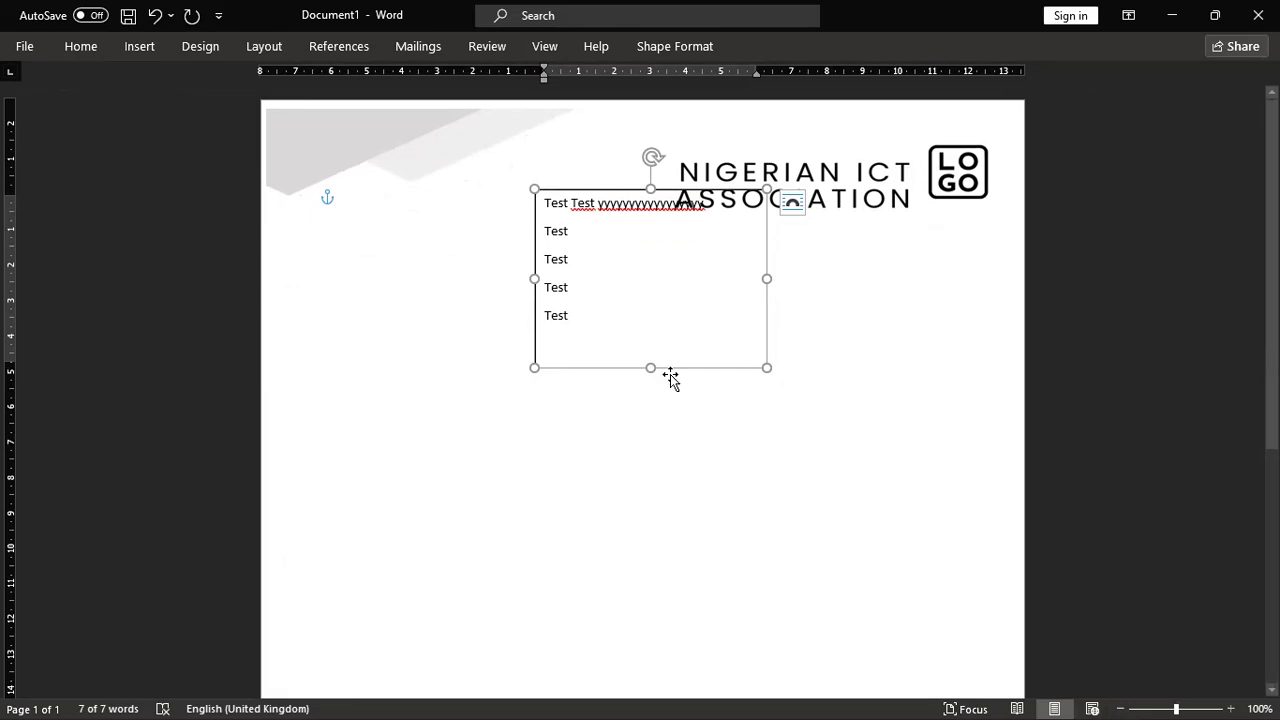
Step: Move the text box lower and left on the page and enlarge it toward the lower right
drag(668, 277, 603, 317)
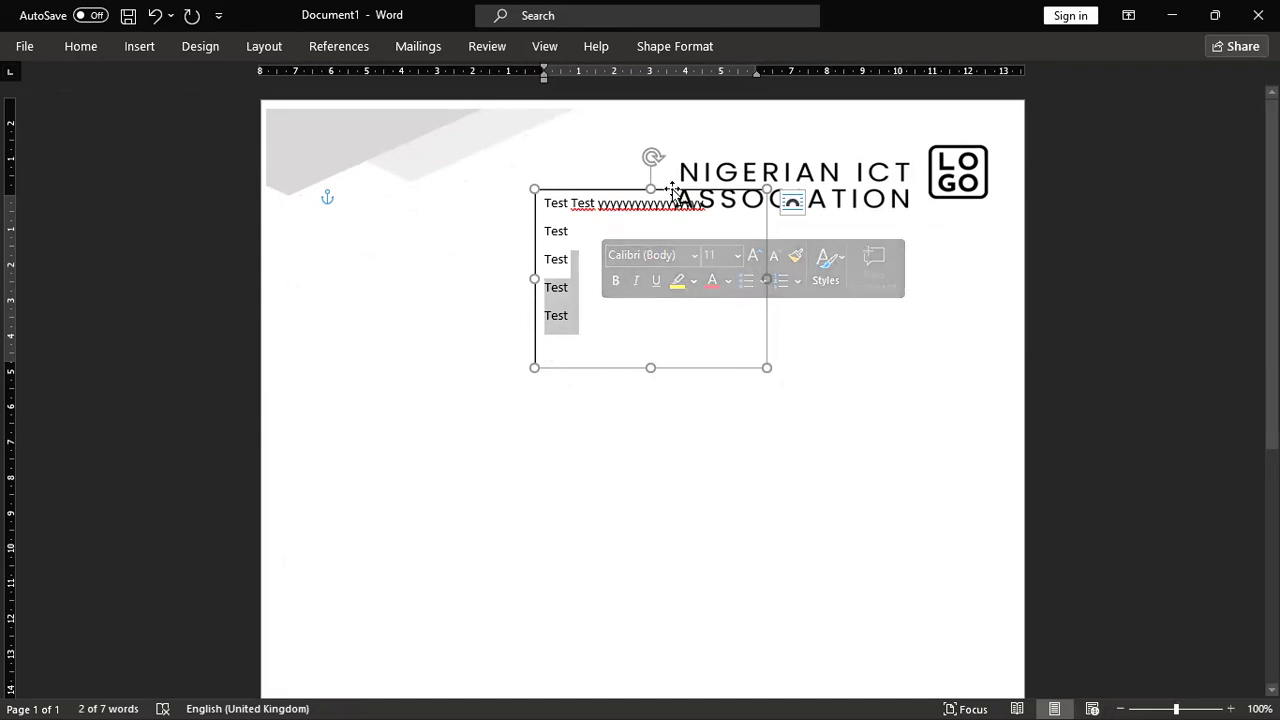
drag(671, 191, 527, 205)
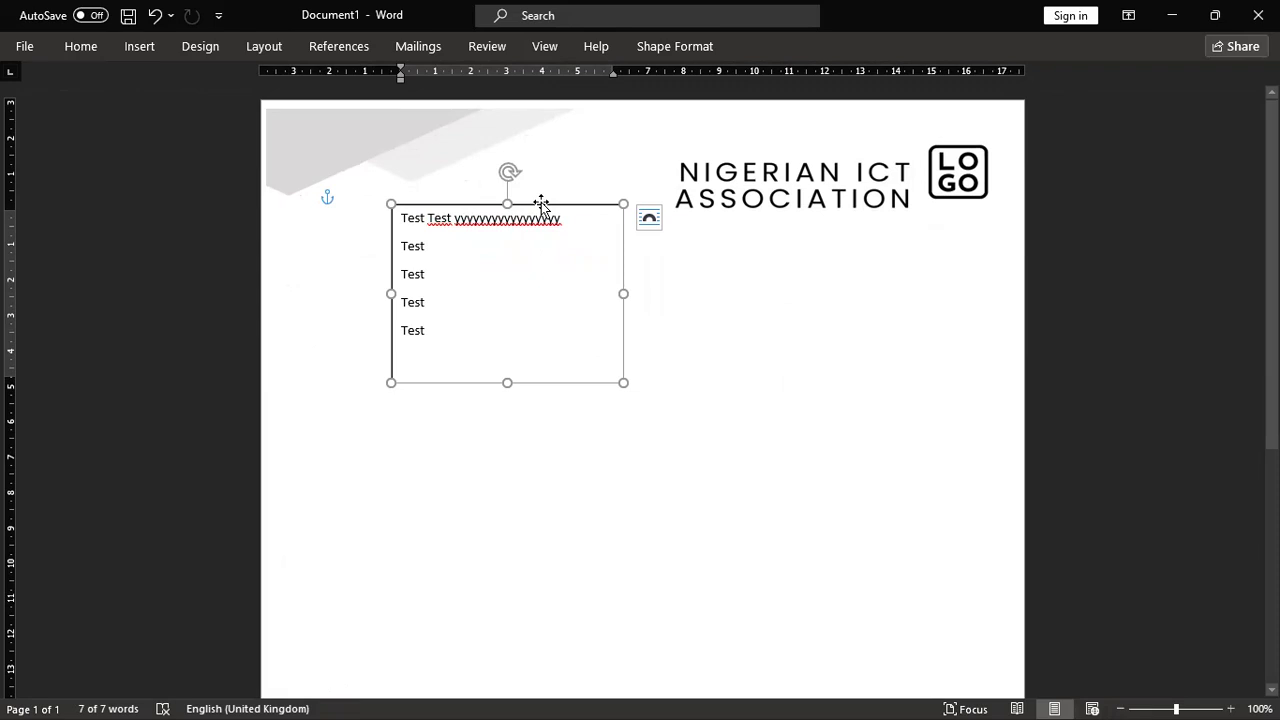
drag(541, 204, 548, 296)
mouse_move(564, 241)
mouse_down()
mouse_move(511, 222)
mouse_move(564, 228)
mouse_up()
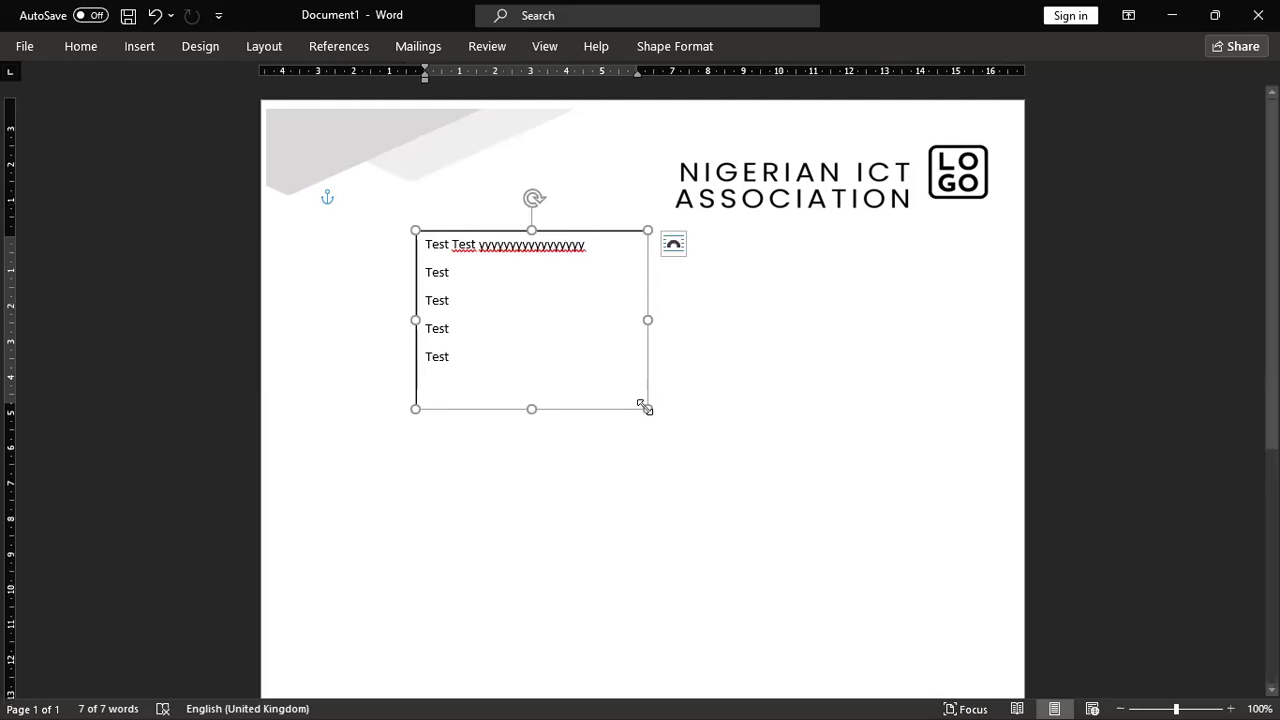
drag(709, 492, 808, 625)
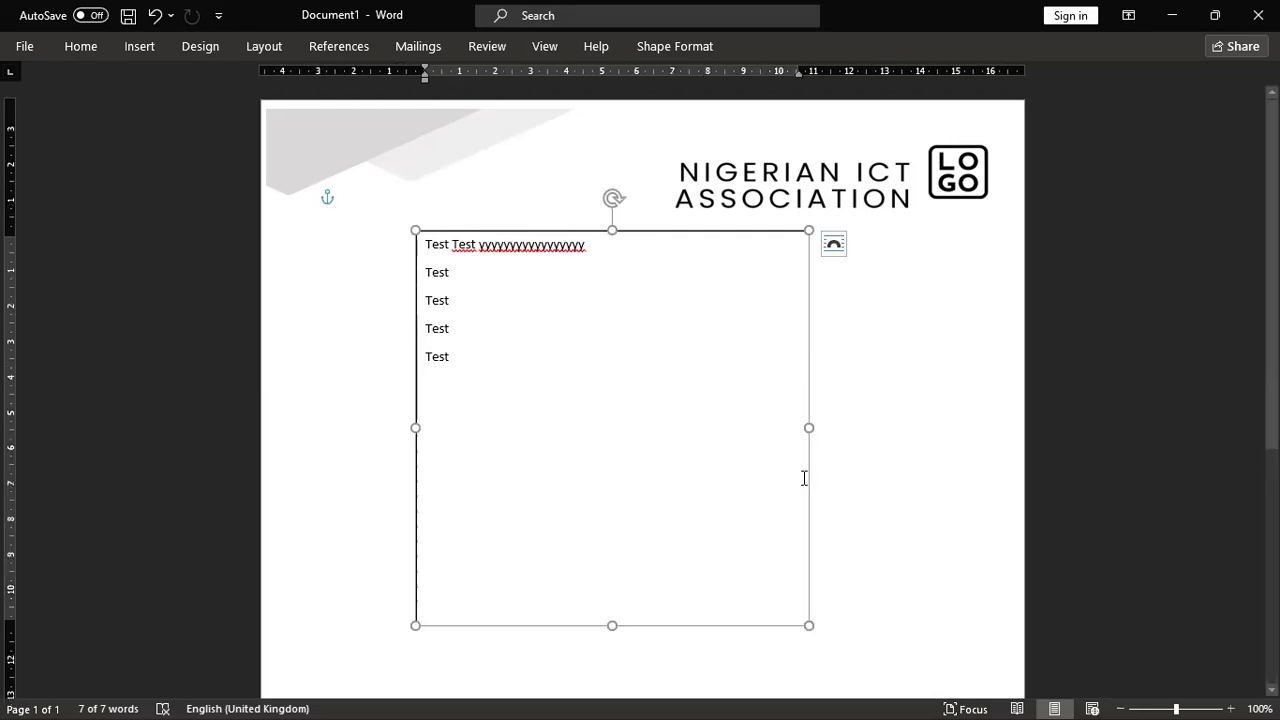
Step: Change the text box wrapping from square to Behind Text
click(834, 245)
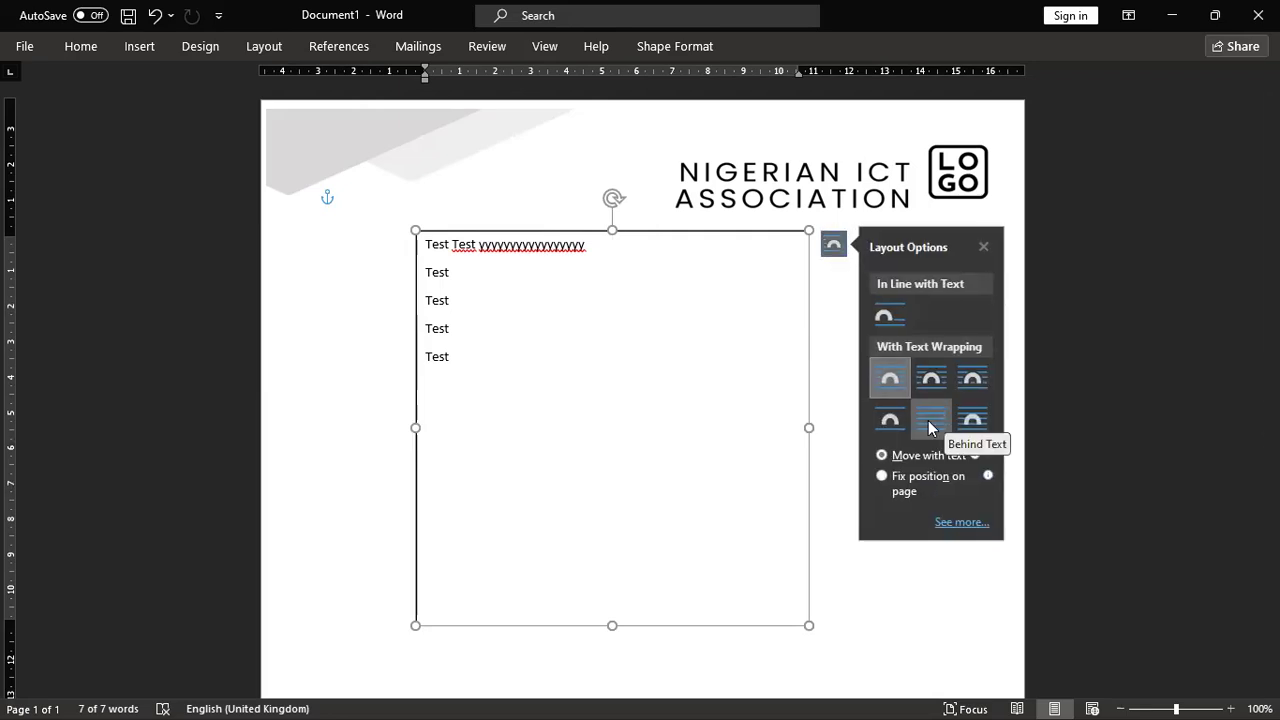
click(928, 420)
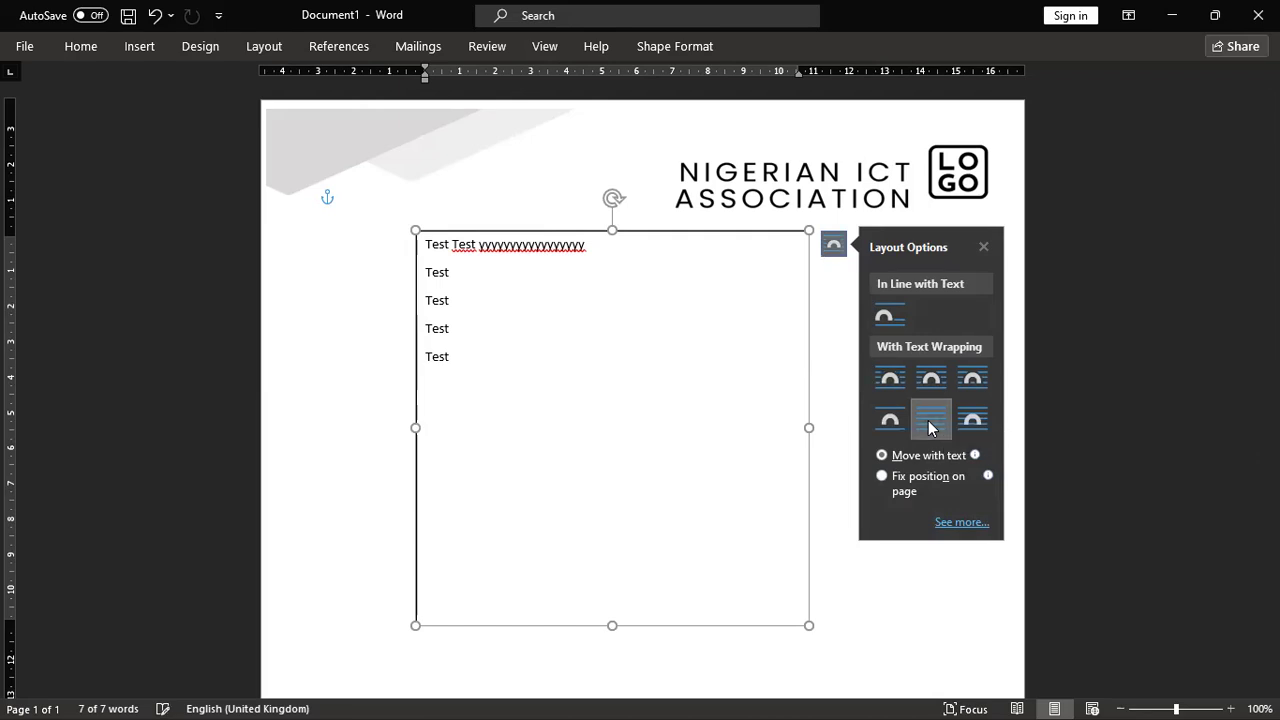
click(978, 633)
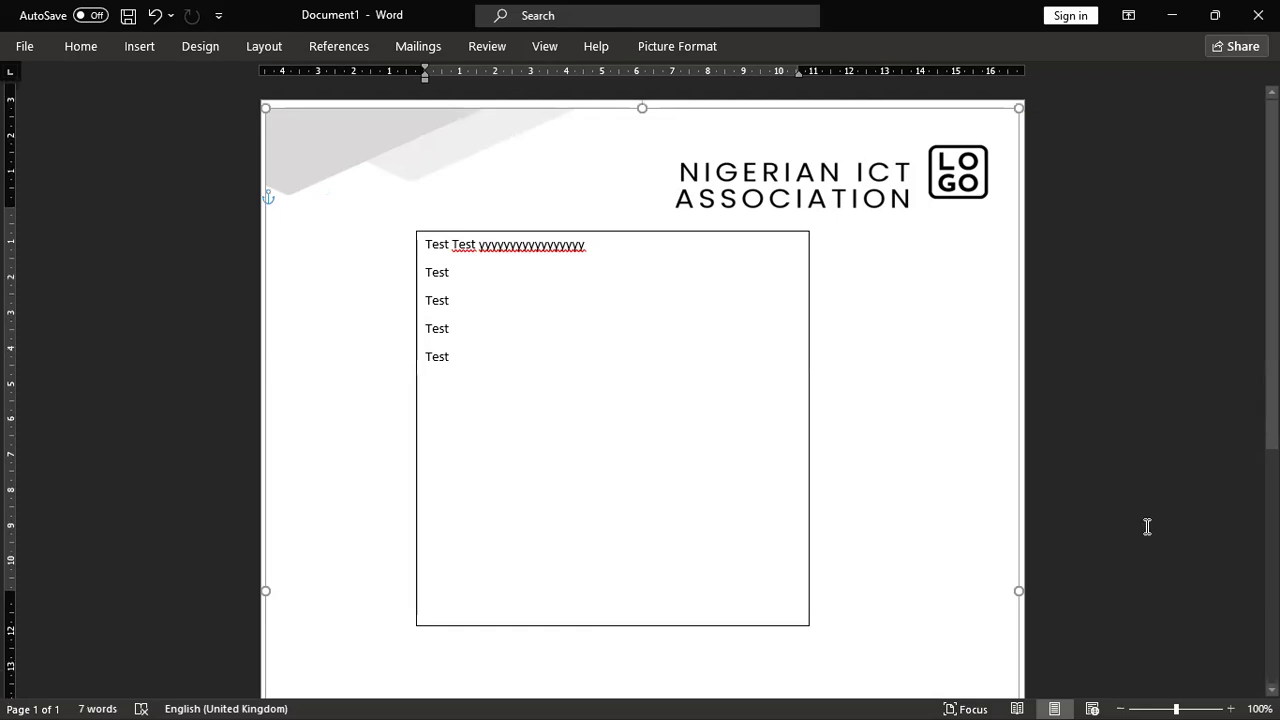
Step: Drag the text box's corner to widen it to the right margin and lengthen it
scroll(1146, 526, down, 3)
scroll(1147, 526, down, 5)
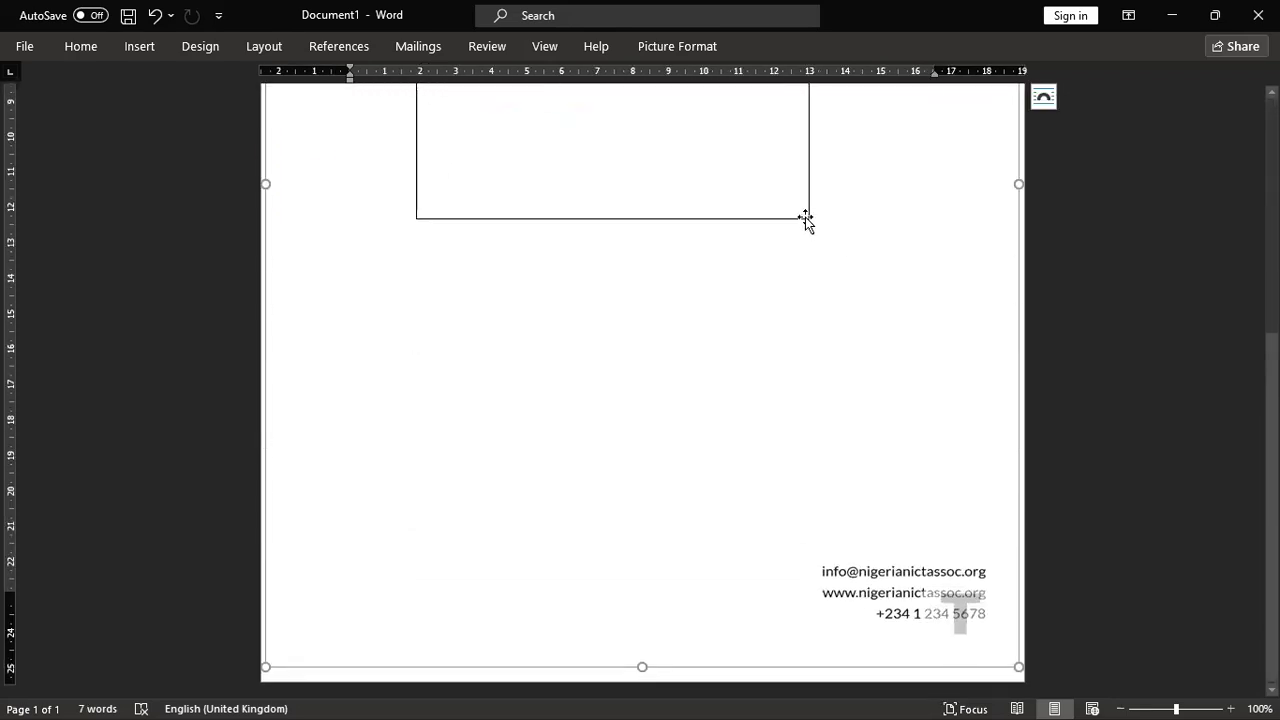
click(740, 165)
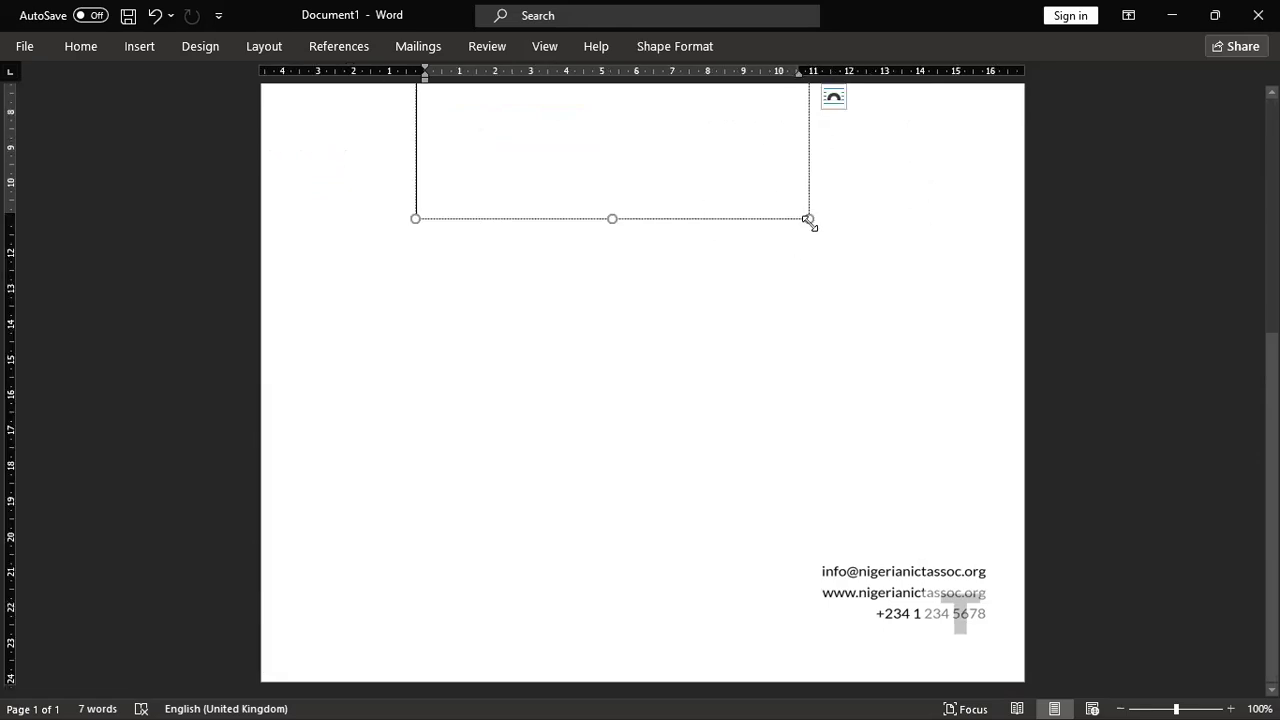
drag(810, 217, 1016, 553)
scroll(1129, 446, up, 7)
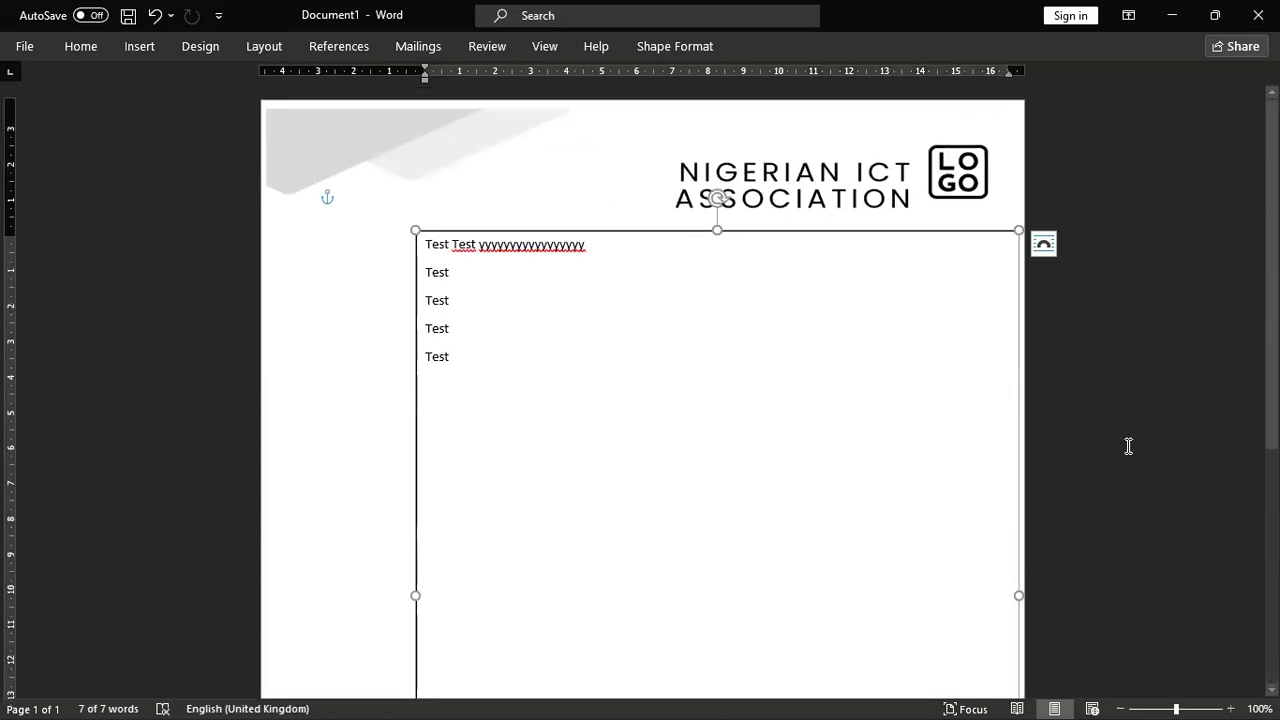
Step: Undo the stray y's and paste repeated 'Test' words until the first line wraps
click(728, 375)
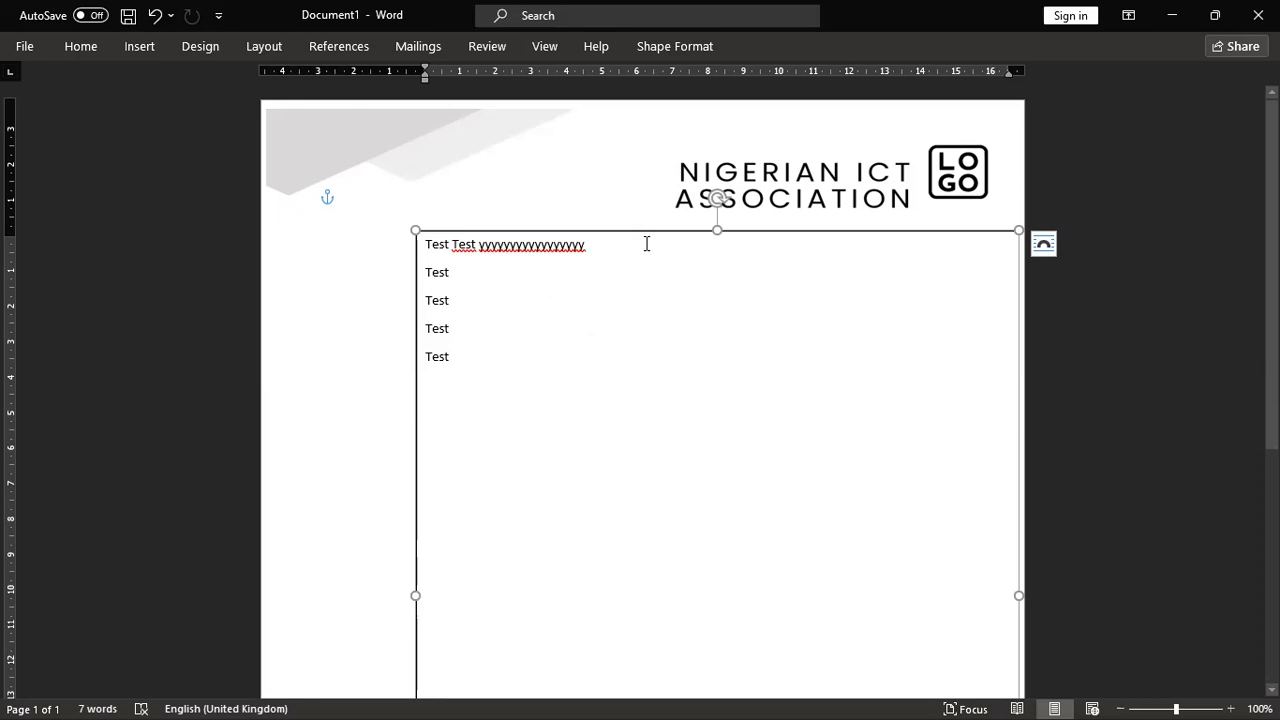
key(ctrl+z)
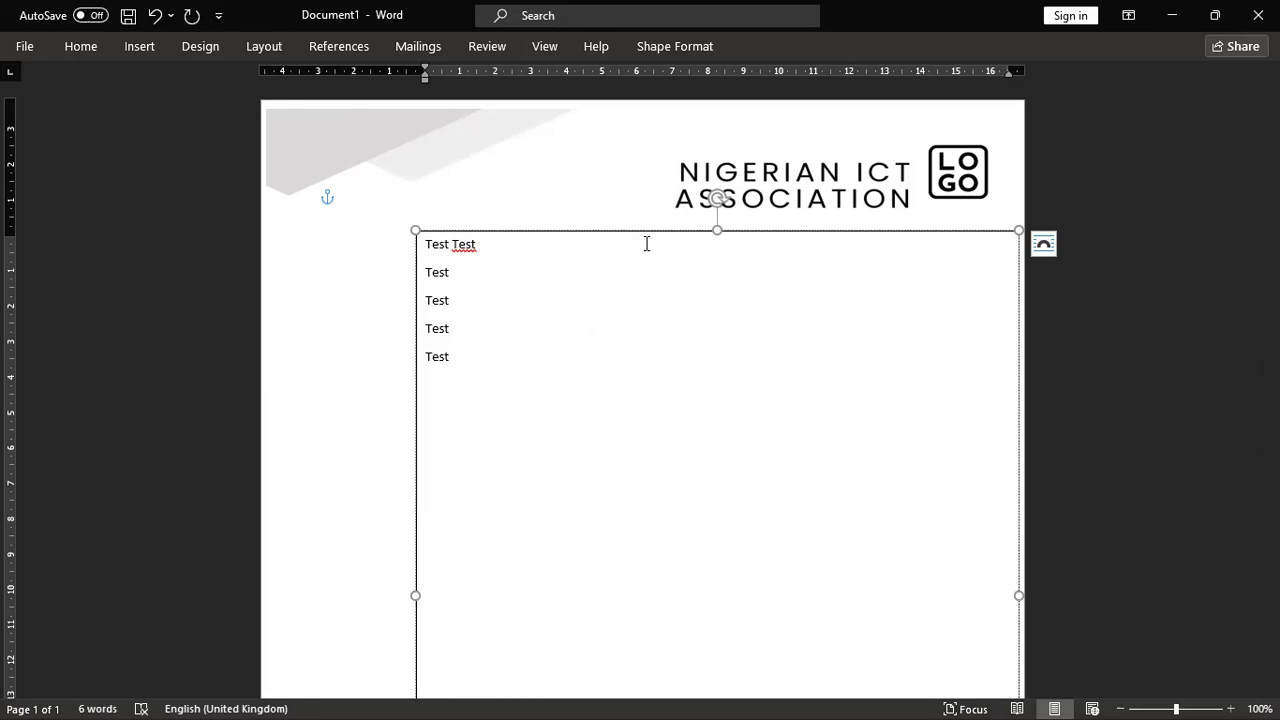
text(Test)
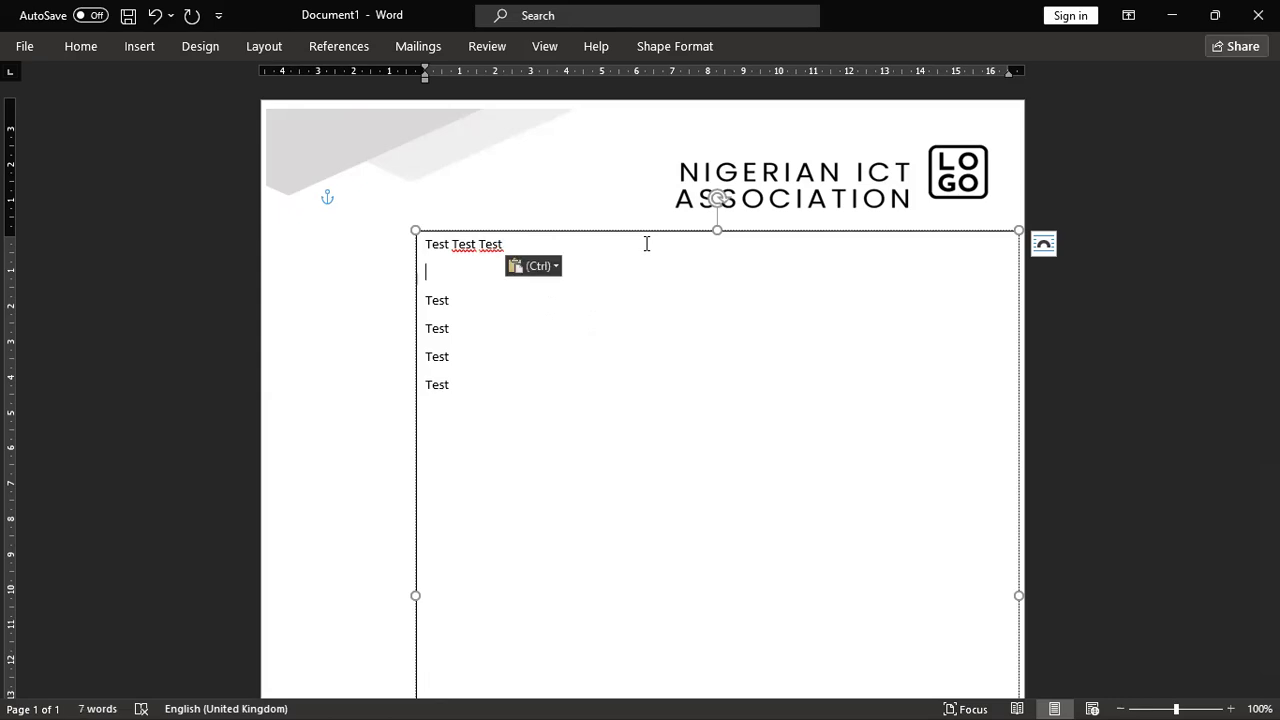
key(ctrl+shift+Left)
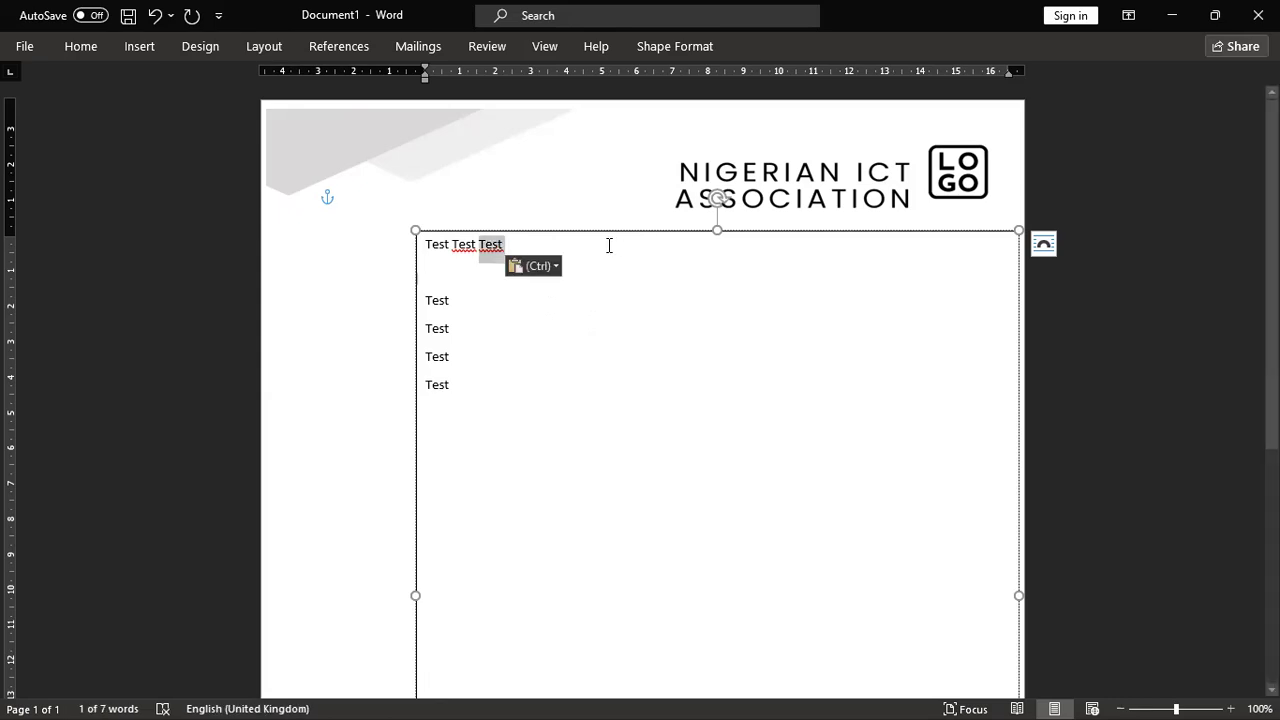
text(Test)
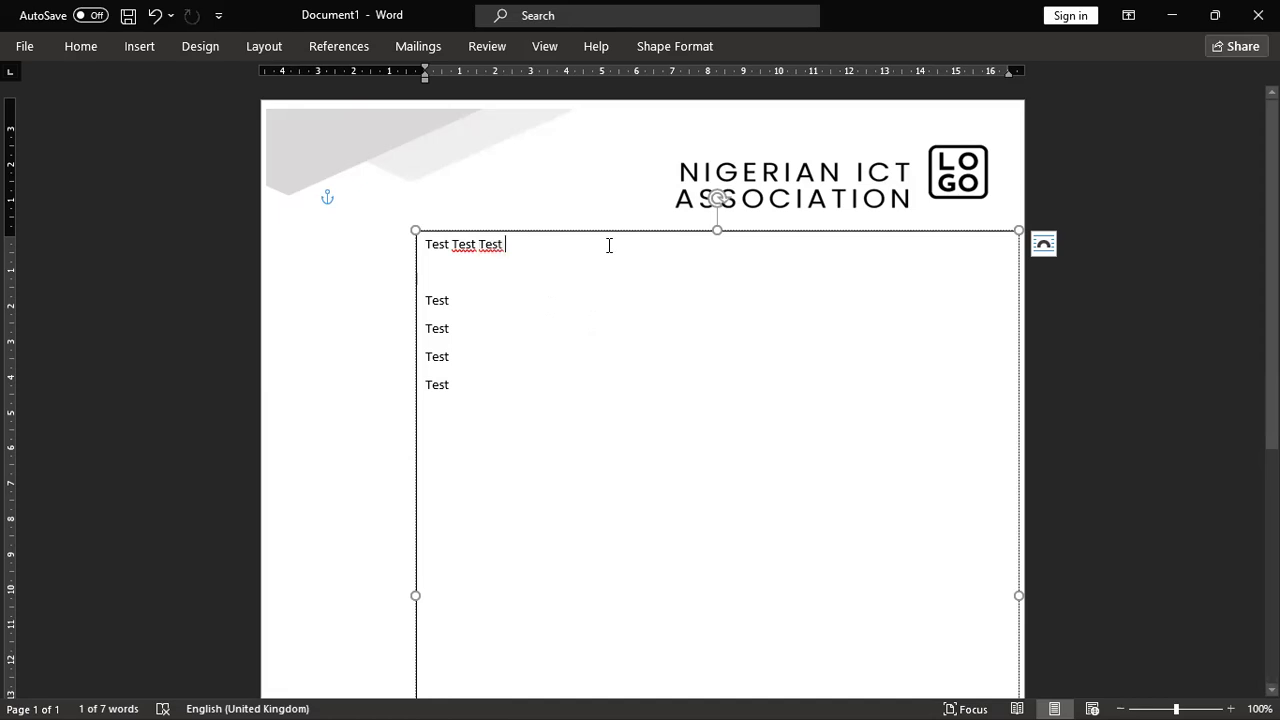
key(ctrl+v)
key(ctrl+v)
key(ctrl+v)
key(ctrl+v)
key(ctrl+v)
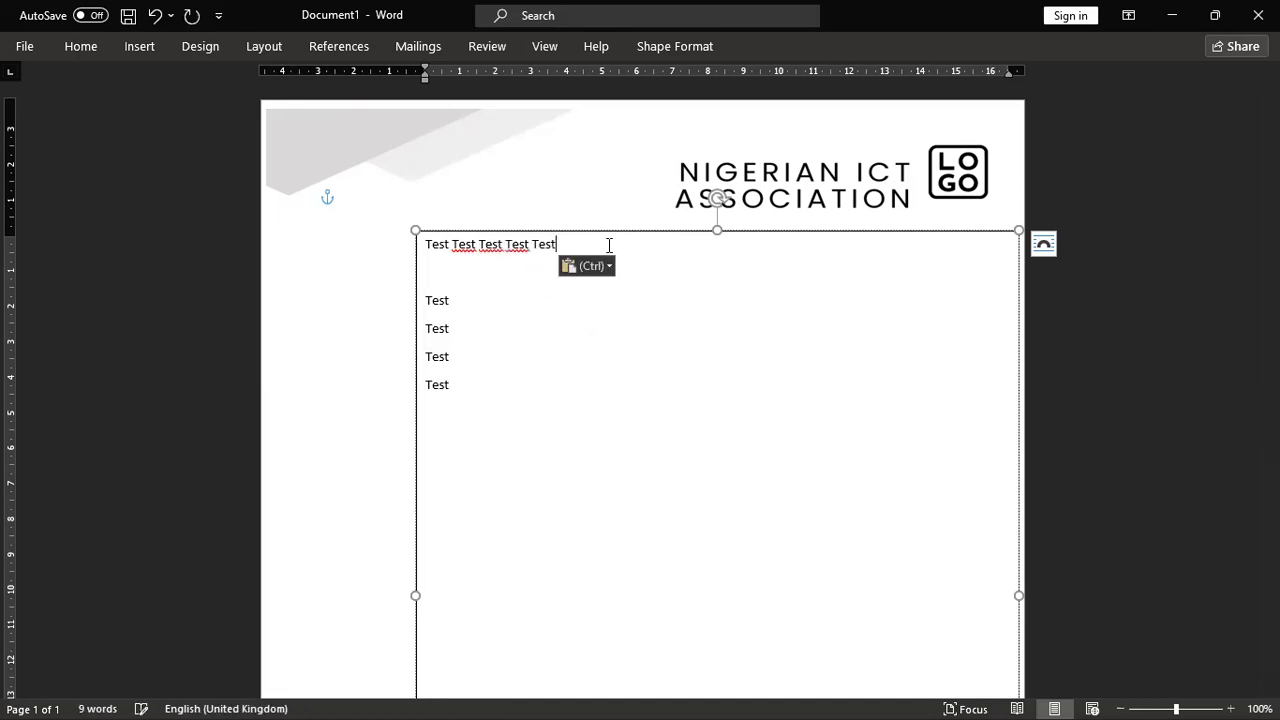
key(ctrl+v)
key(ctrl+v)
key(ctrl+v)
key(ctrl+v)
key(ctrl+v)
key(ctrl+v)
key(ctrl+v)
key(ctrl+v)
key(ctrl+v)
key(ctrl+v)
key(ctrl+v)
key(ctrl+v)
key(ctrl+v)
key(ctrl+v)
key(ctrl+v)
key(ctrl+v)
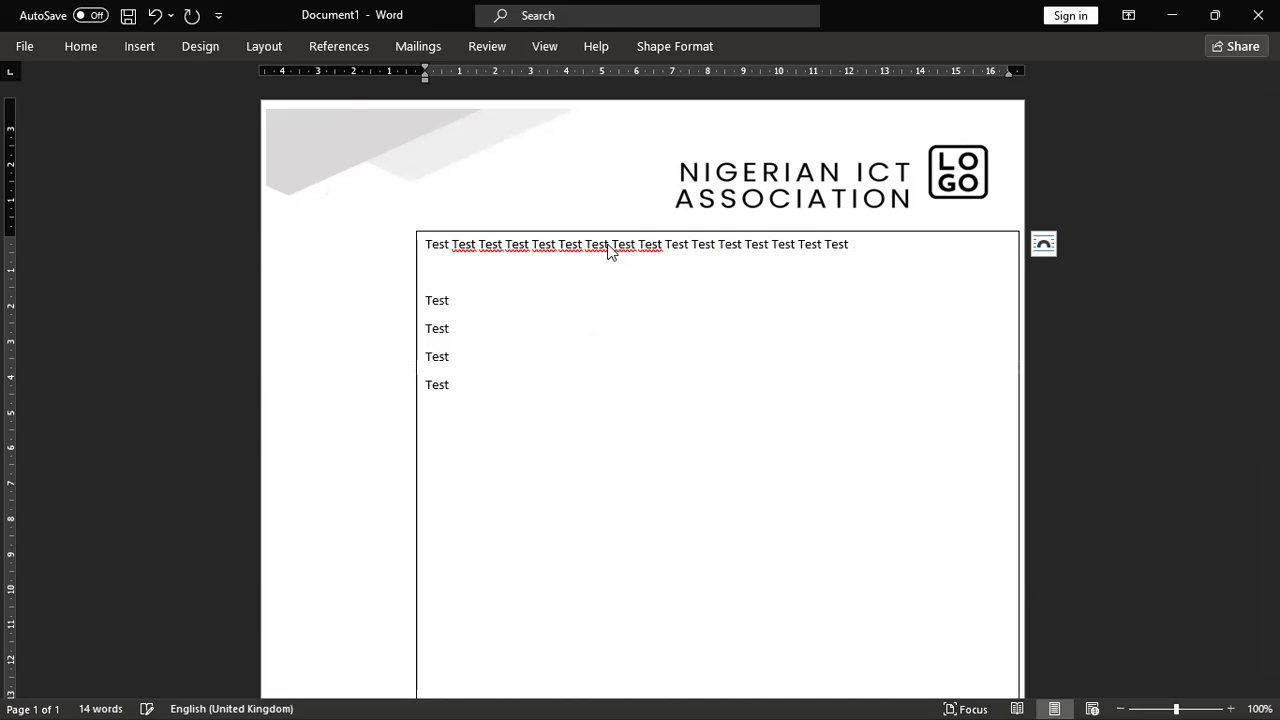
Step: Fill the second line with pasted 'Test' words and select both full lines
key(ctrl+v)
key(ctrl+v)
key(ctrl+v)
key(ctrl+v)
key(ctrl+v)
key(ctrl+v)
key(ctrl+v)
key(ctrl+v)
key(ctrl+v)
key(ctrl+v)
key(ctrl+v)
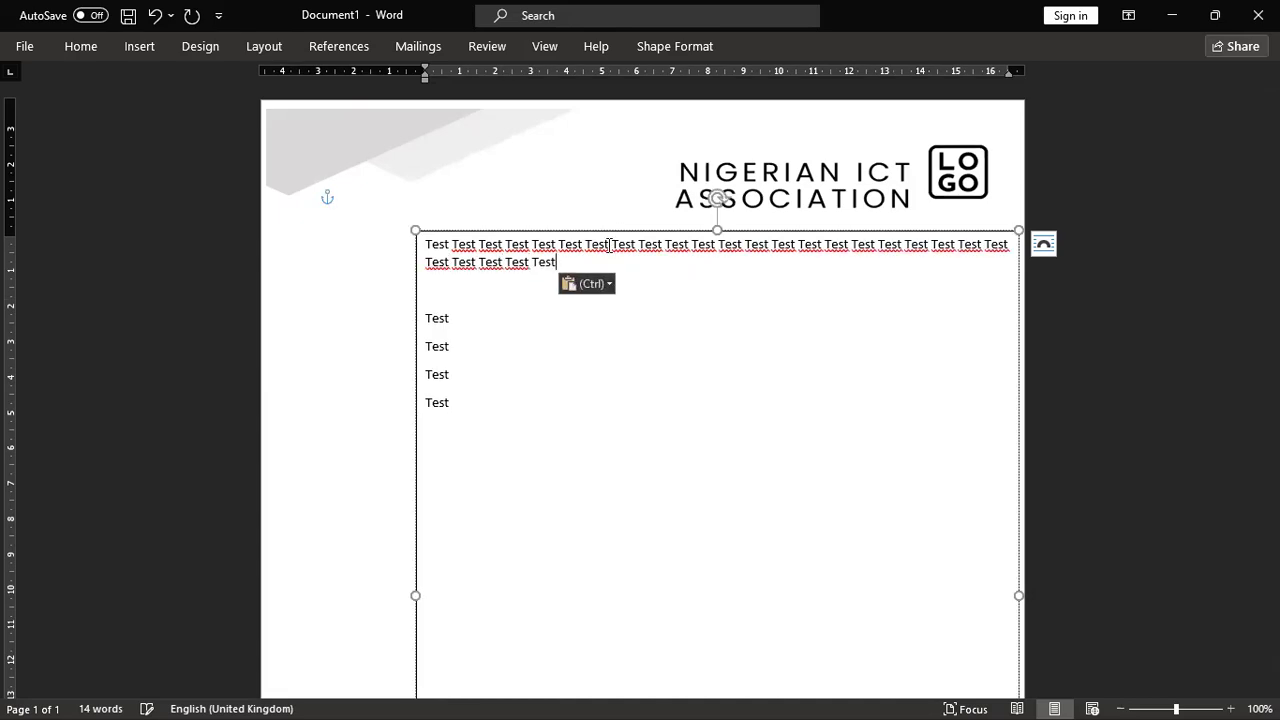
key(ctrl+v)
key(ctrl+v)
key(ctrl+v)
key(ctrl+v)
key(ctrl+v)
key(ctrl+v)
key(ctrl+v)
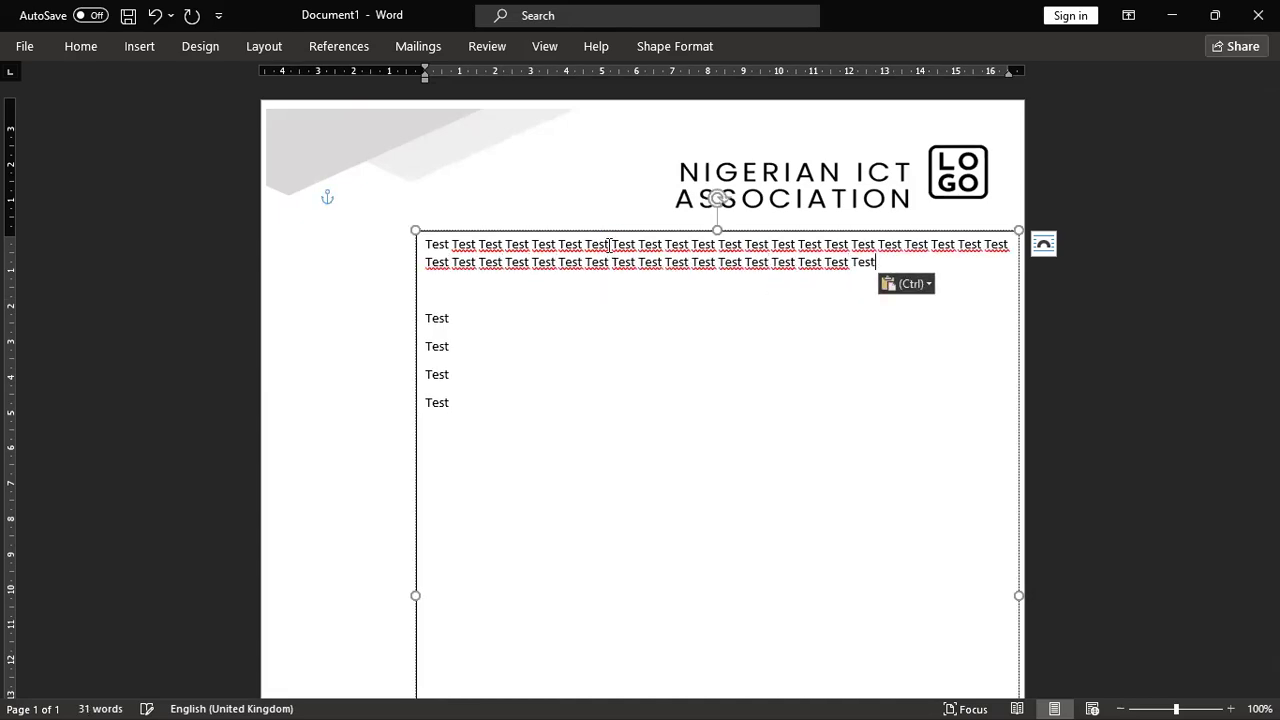
text(Test)
text(Test)
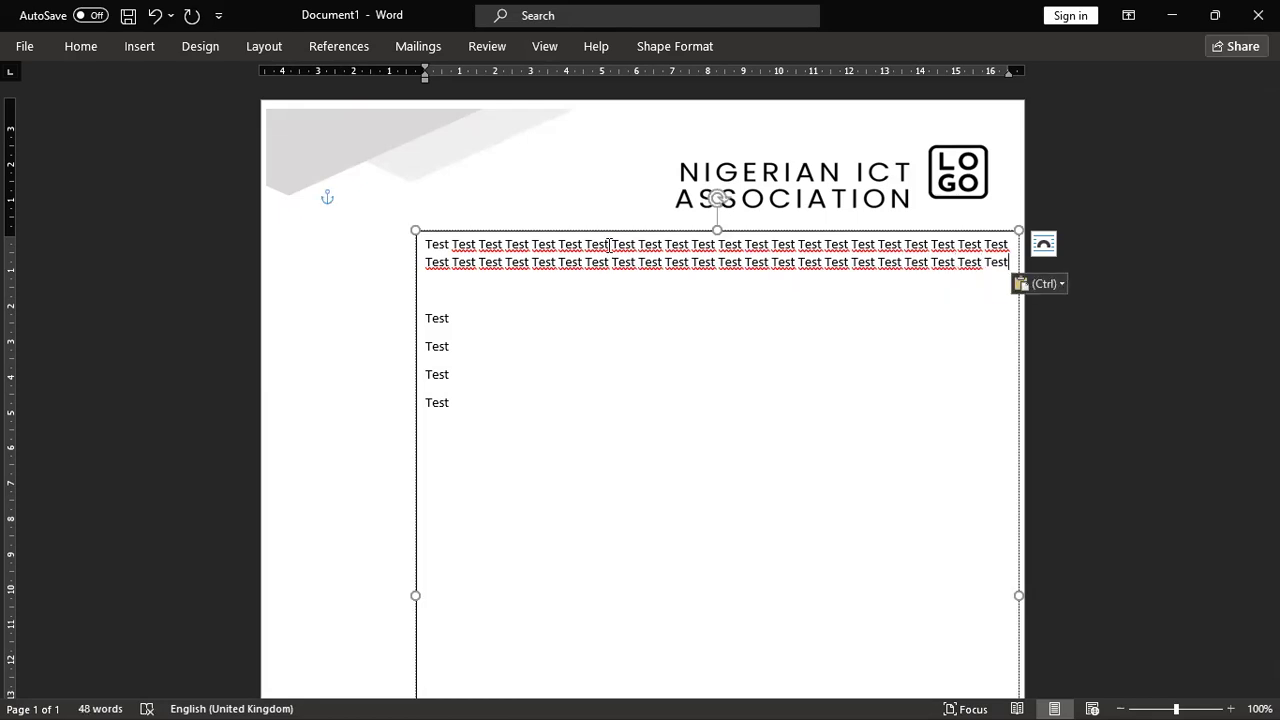
key(ctrl)
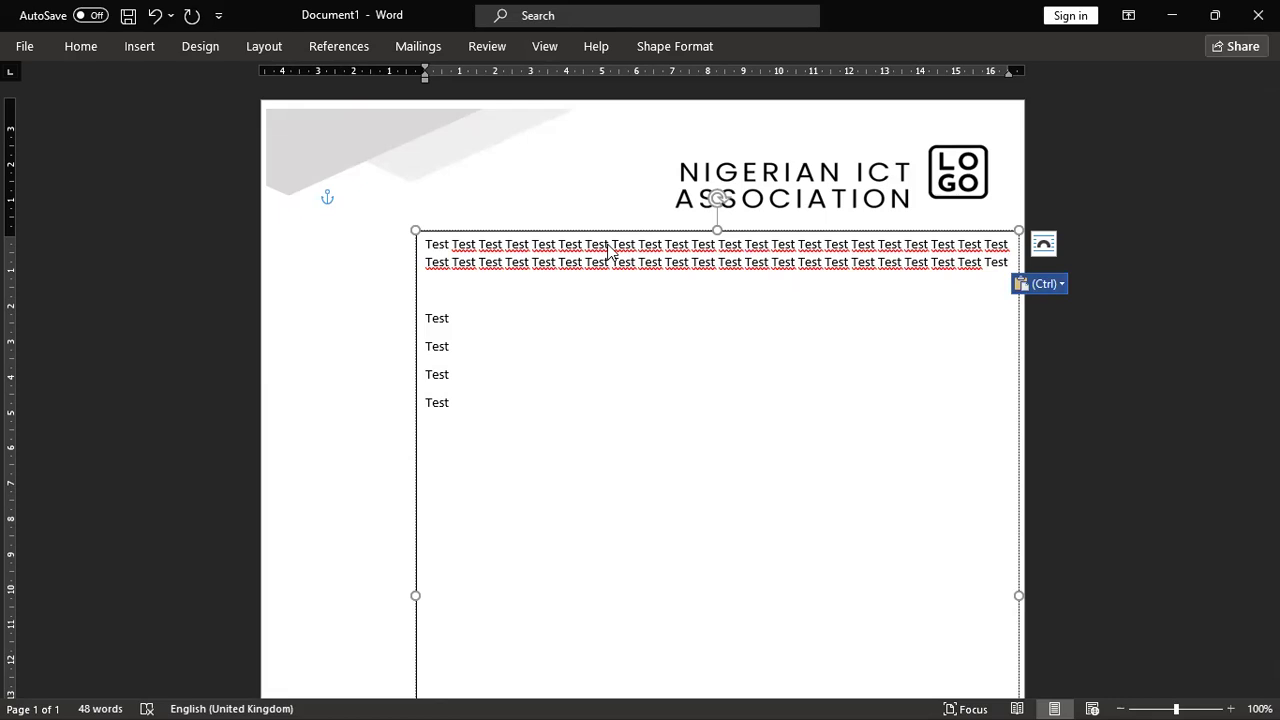
click(427, 252)
drag(427, 248, 994, 293)
key(ctrl+c)
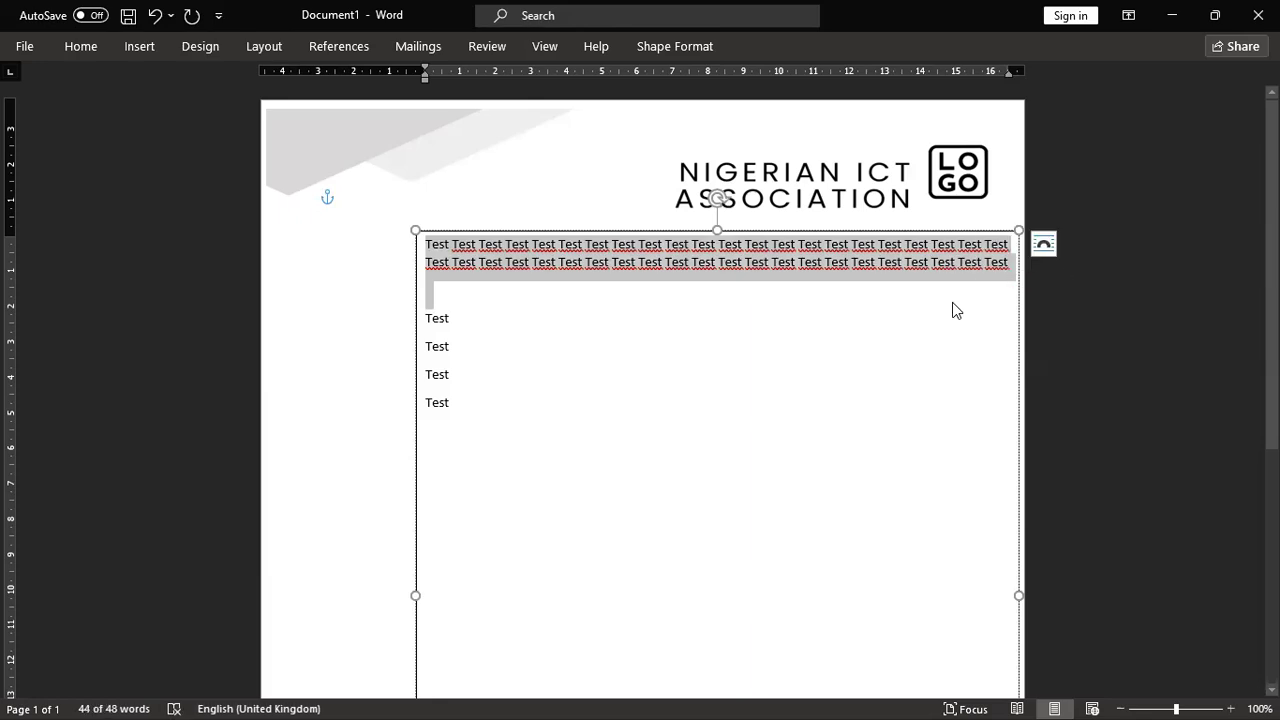
click(954, 300)
key(ctrl+v)
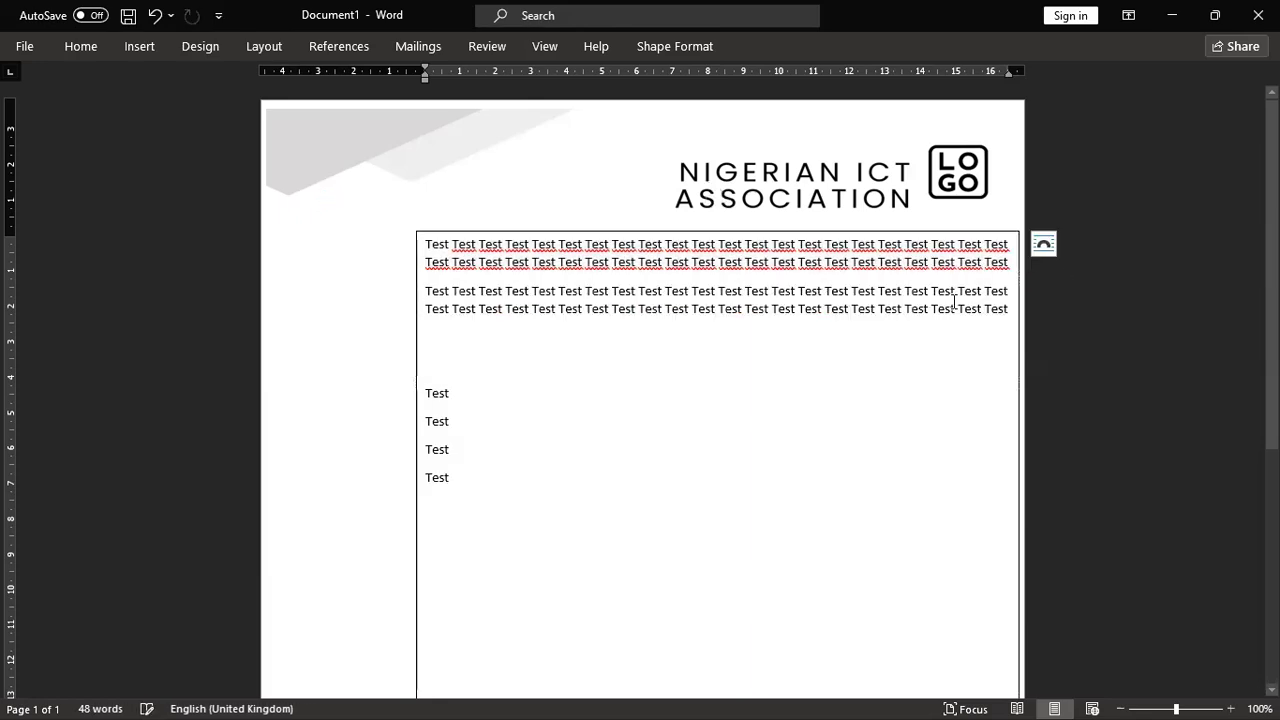
key(ctrl+v)
key(ctrl+v)
key(ctrl+v)
key(ctrl+v)
key(ctrl+v)
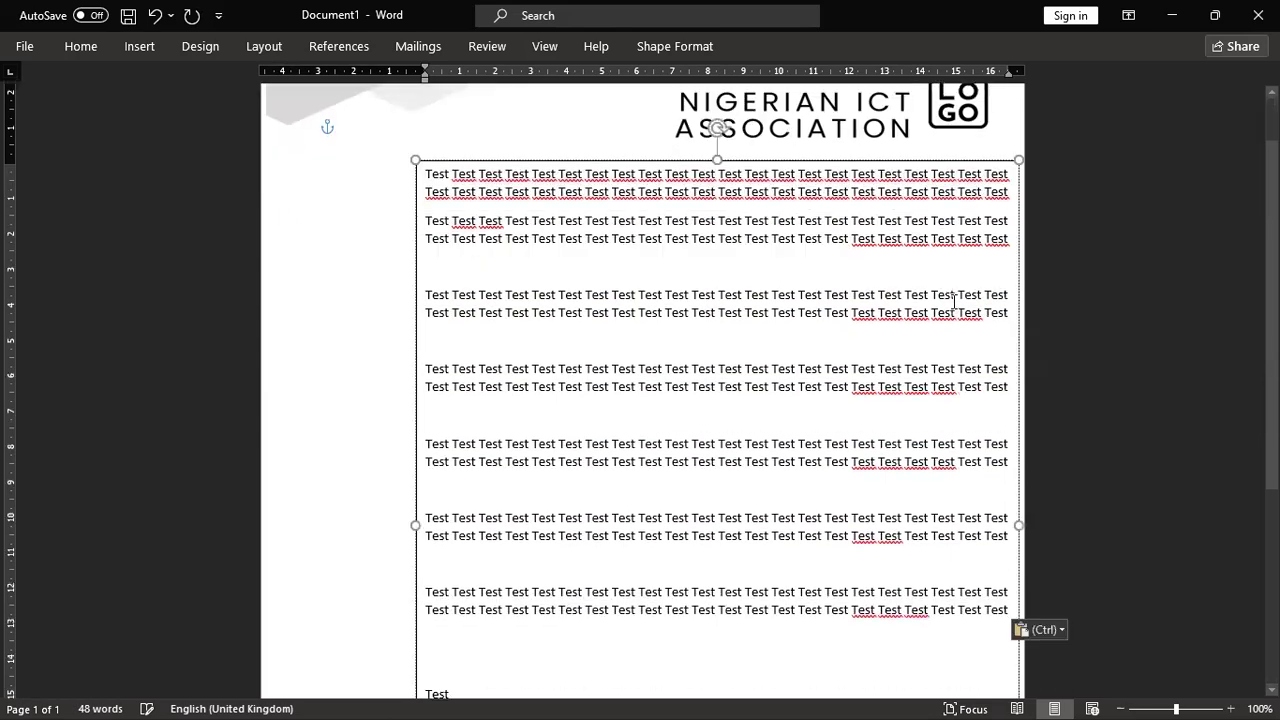
scroll(862, 289, down, 5)
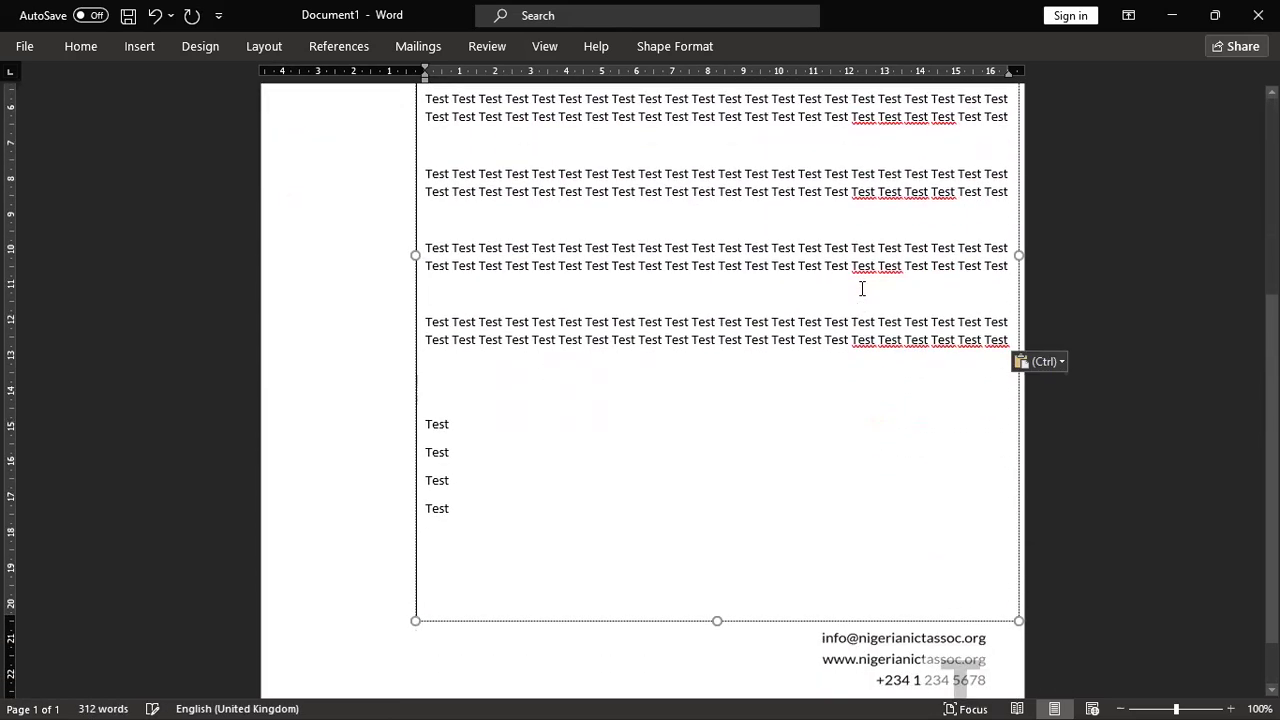
key(ctrl+v)
key(ctrl+v)
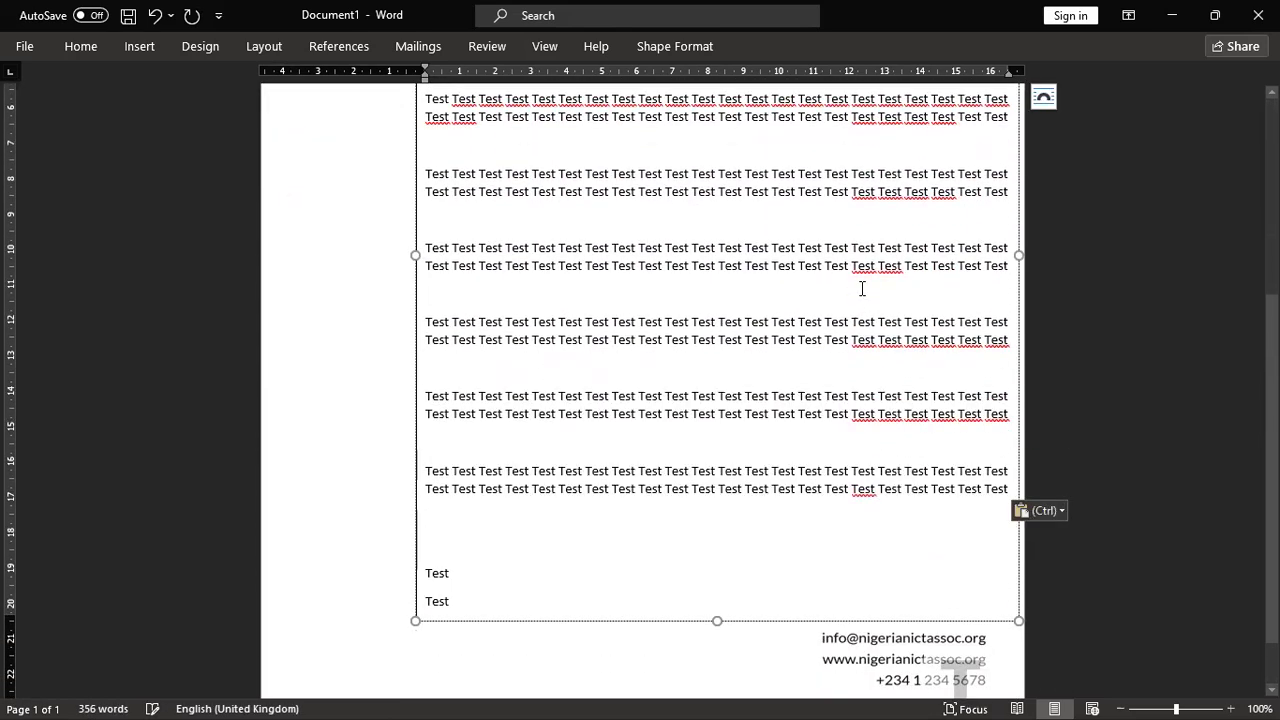
key(ctrl+v)
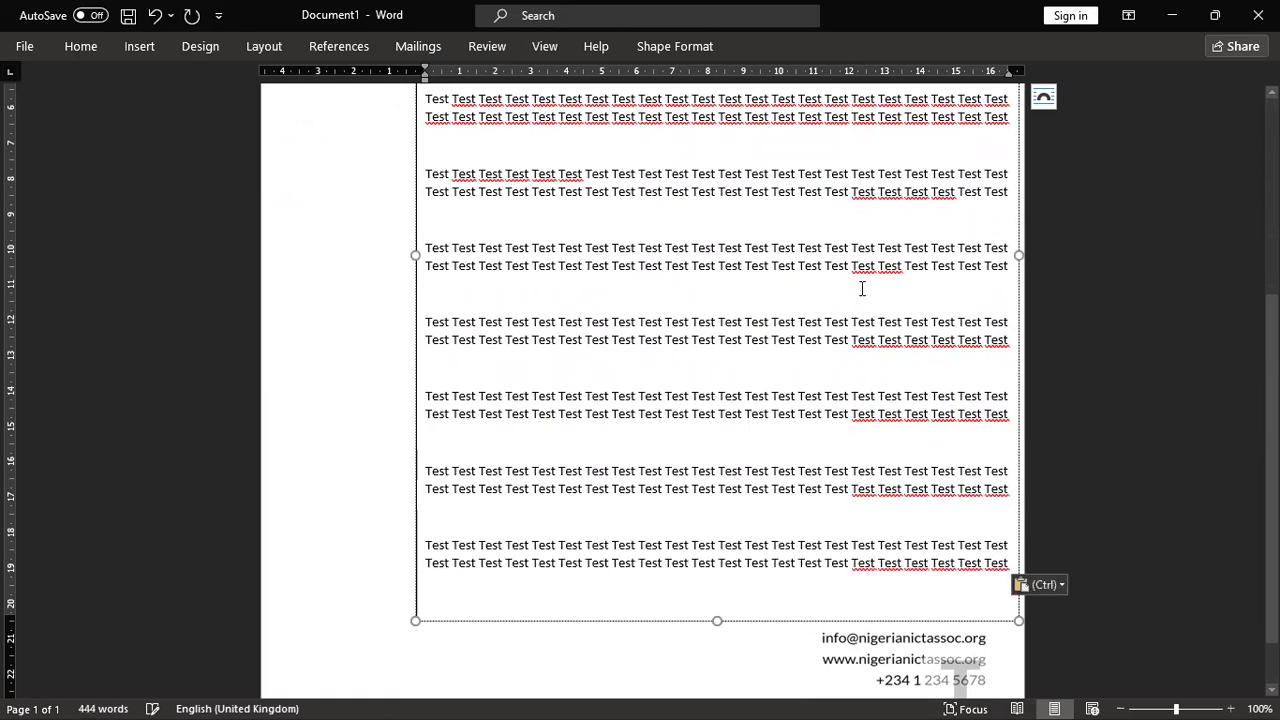
key(Return)
key(Return)
key(BackSpace)
key(BackSpace)
key(BackSpace)
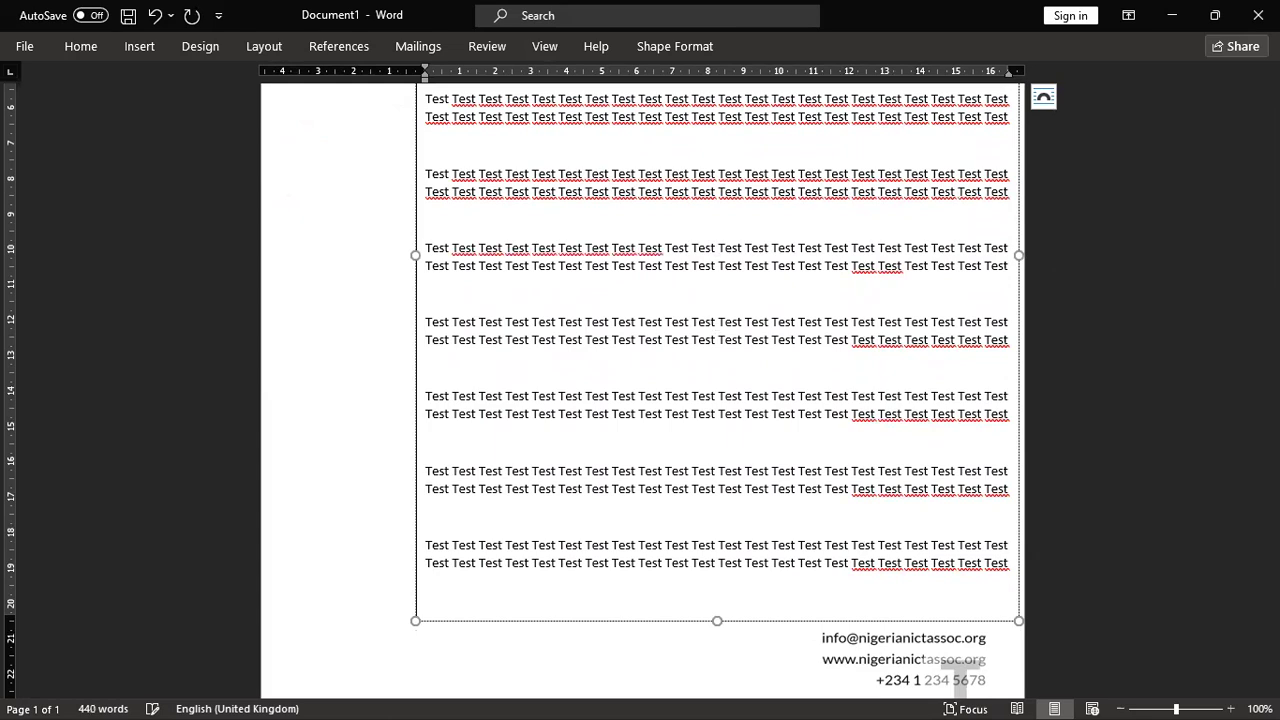
key(BackSpace)
key(BackSpace)
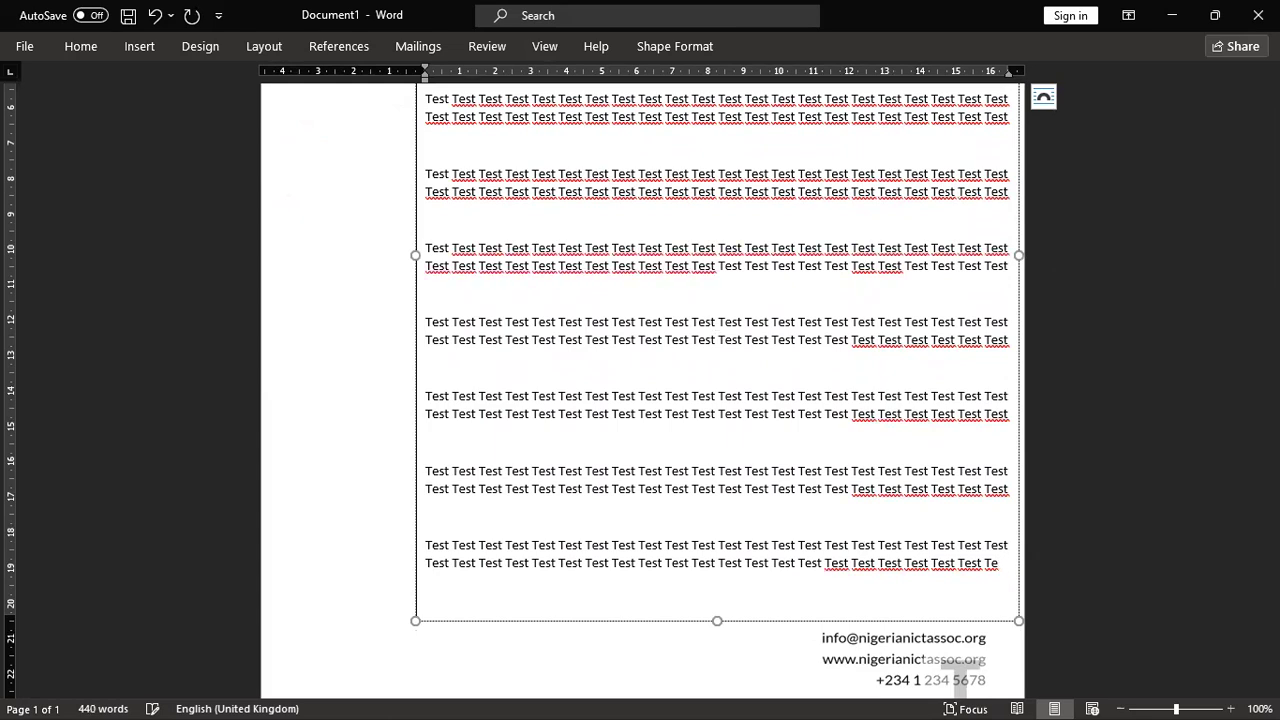
key(BackSpace)
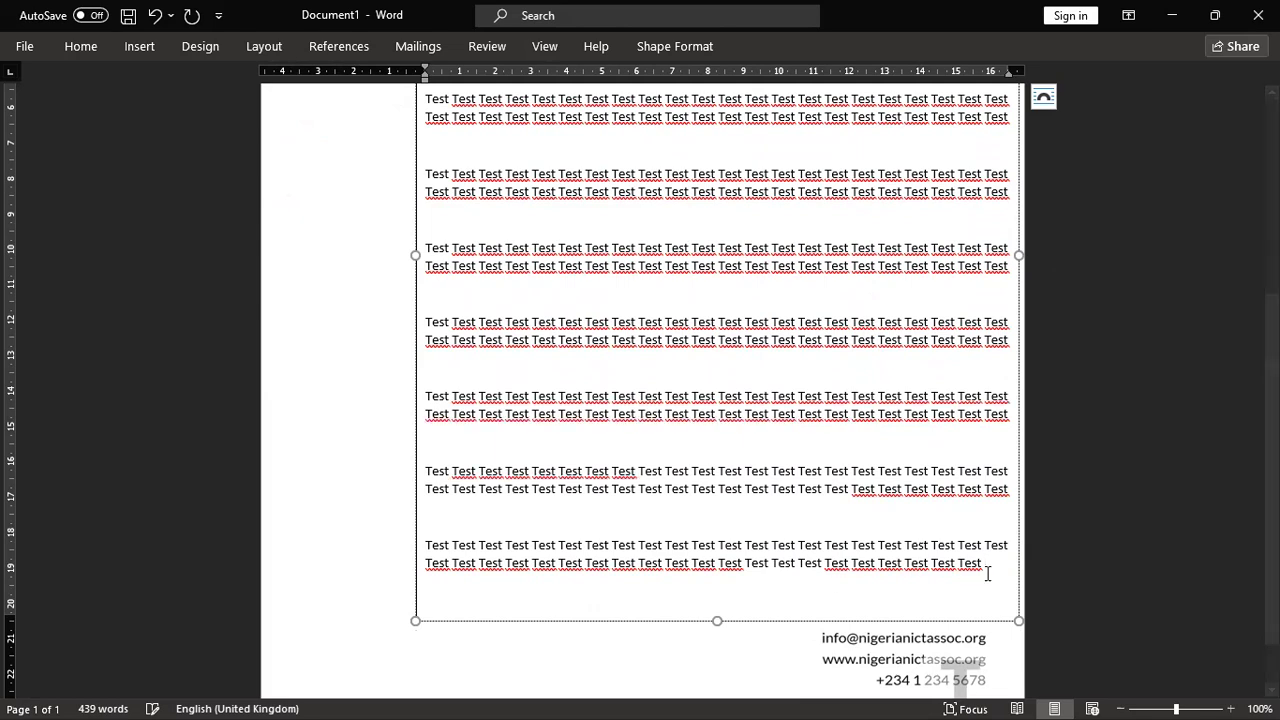
scroll(753, 489, up, 5)
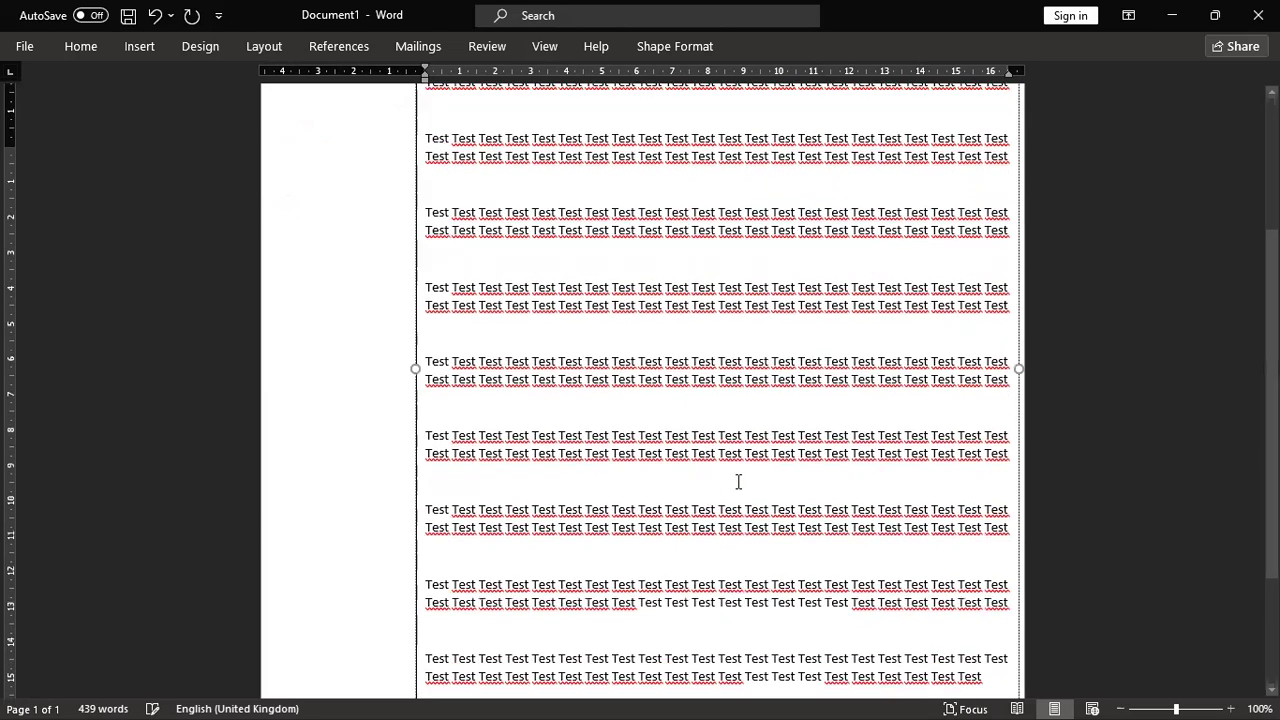
click(1098, 404)
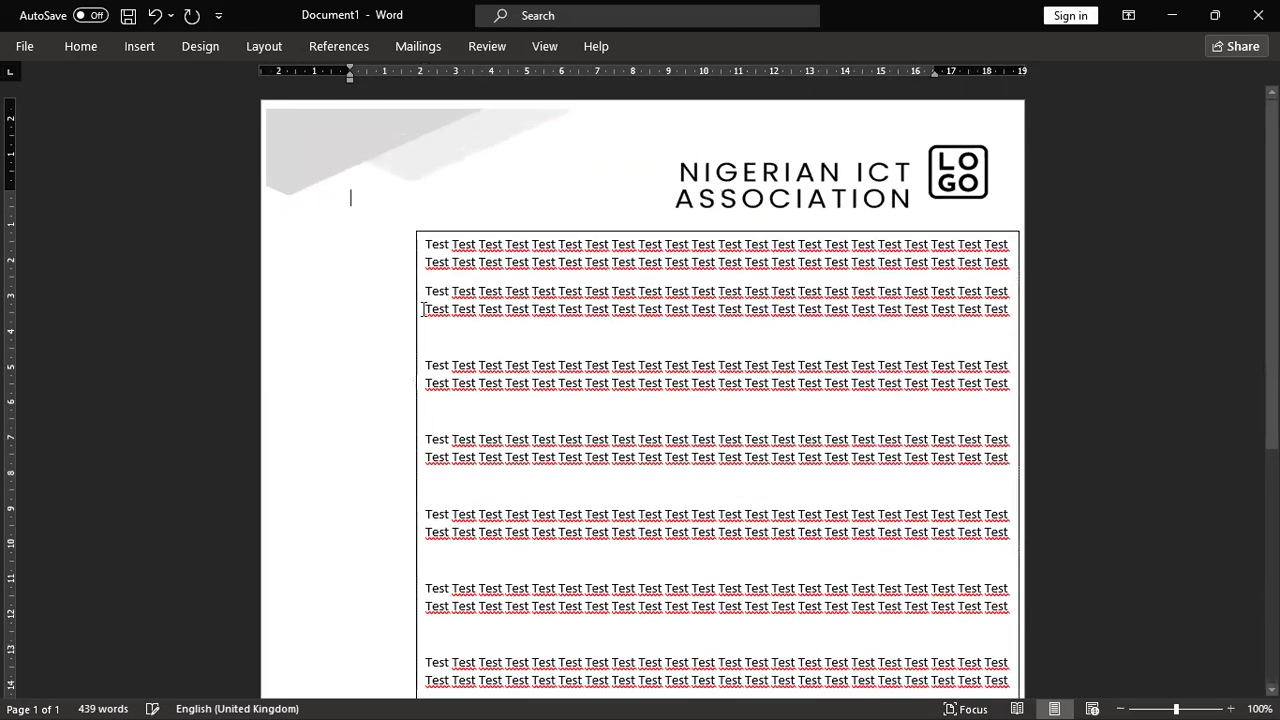
click(714, 333)
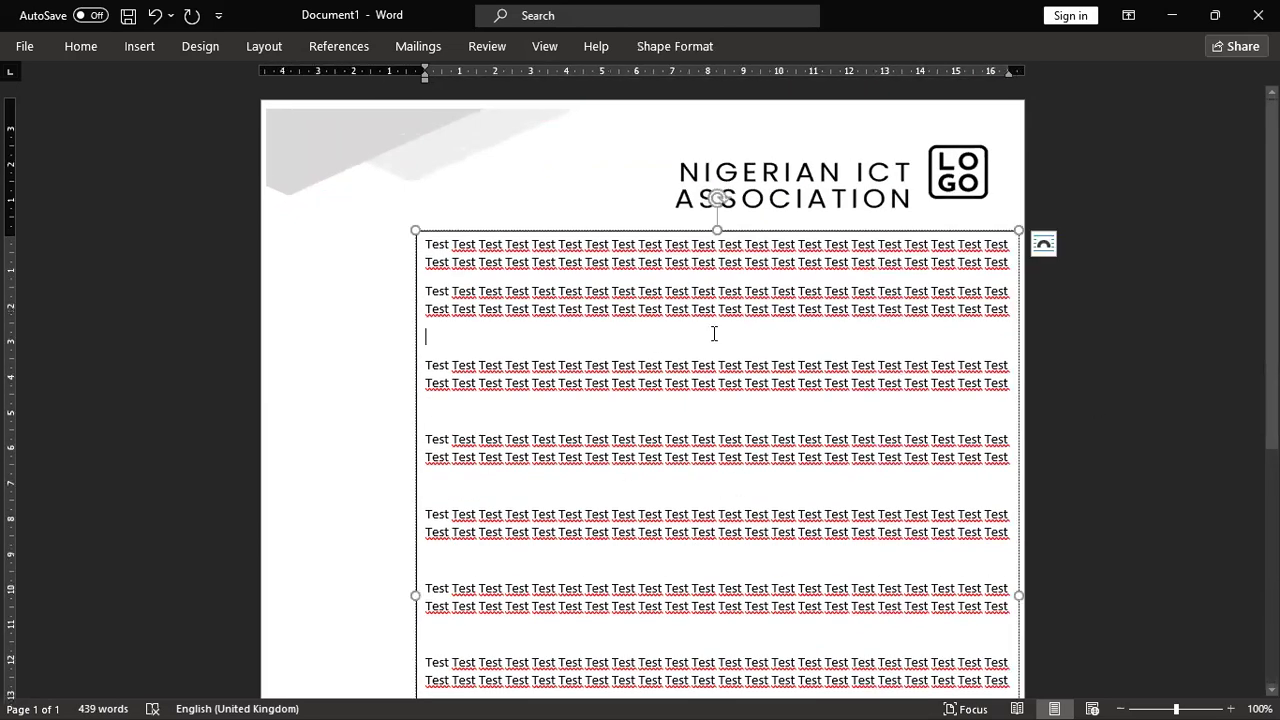
Step: Set the text box outline to No Outline
click(718, 231)
right_click(718, 231)
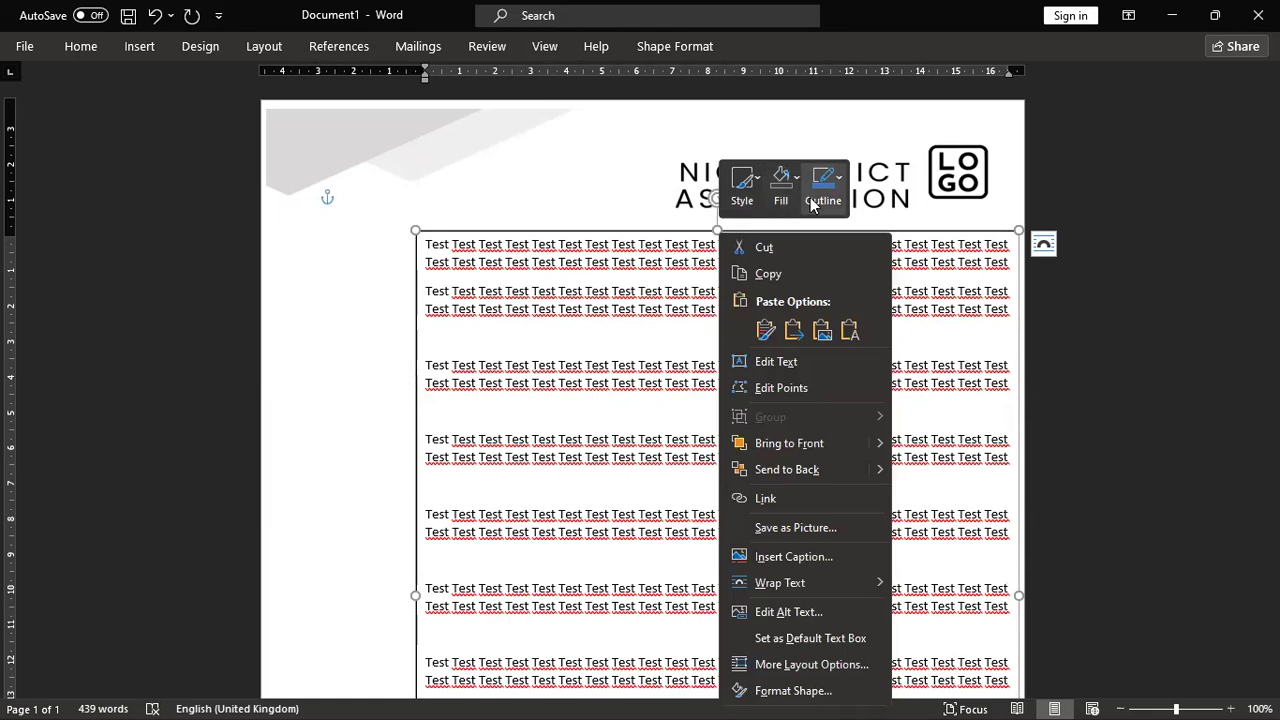
click(812, 204)
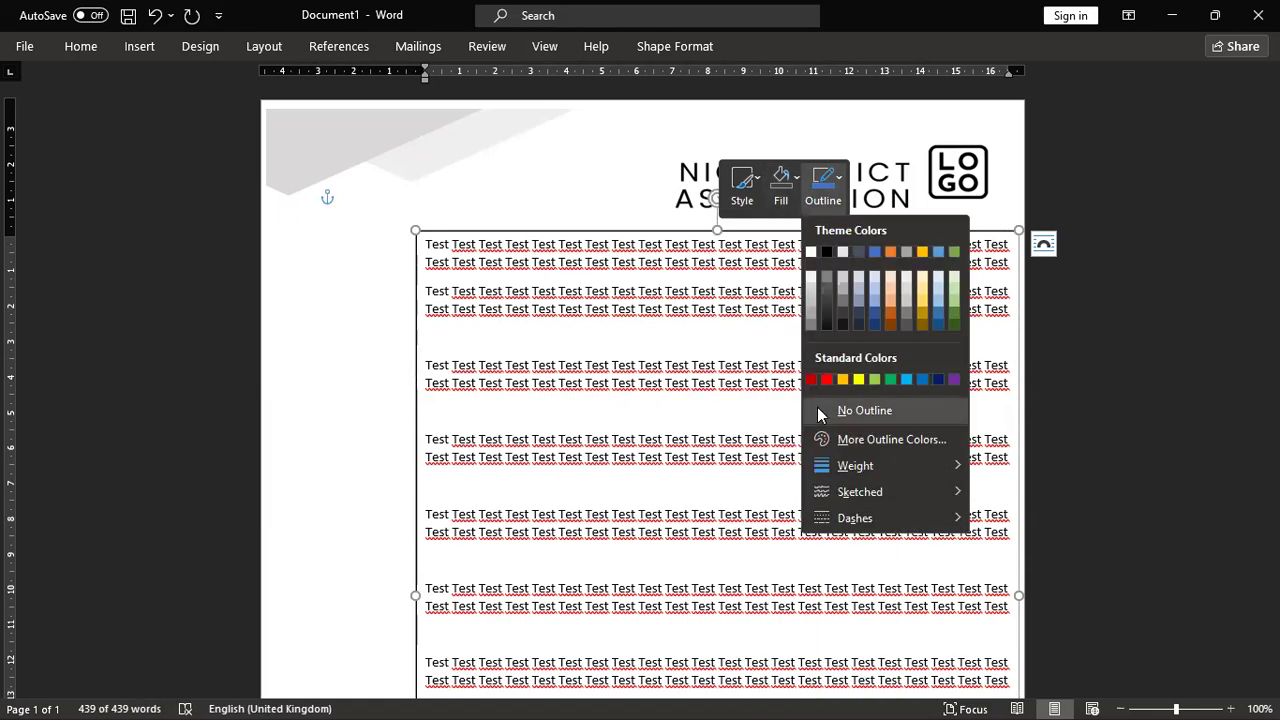
click(817, 407)
key(Escape)
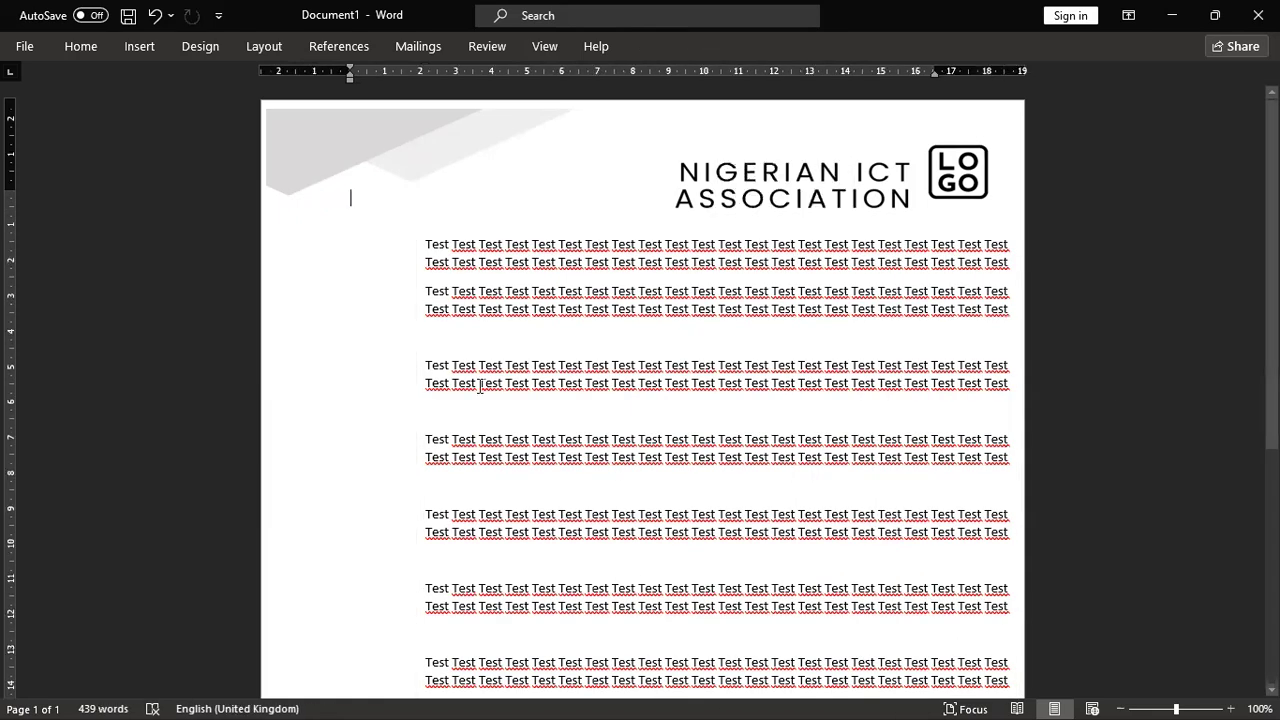
Step: Reselect the text box and scroll the page to check the borderless Test paragraphs
click(554, 339)
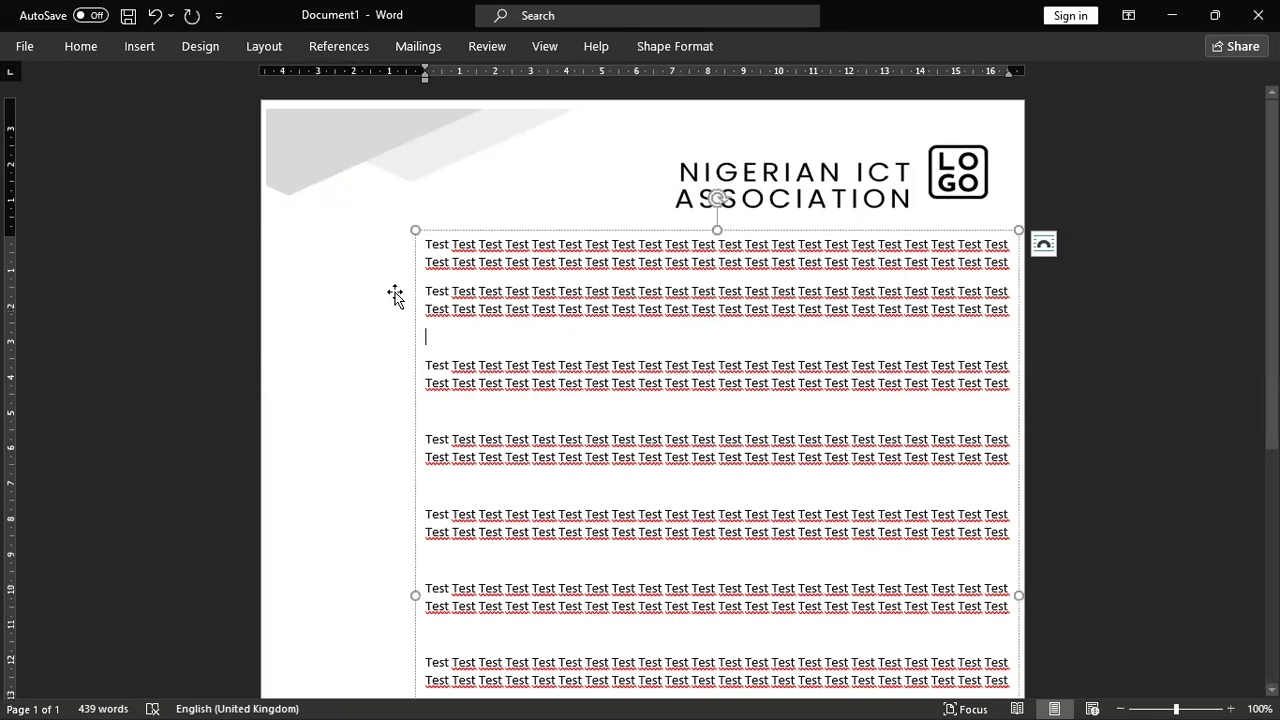
click(514, 198)
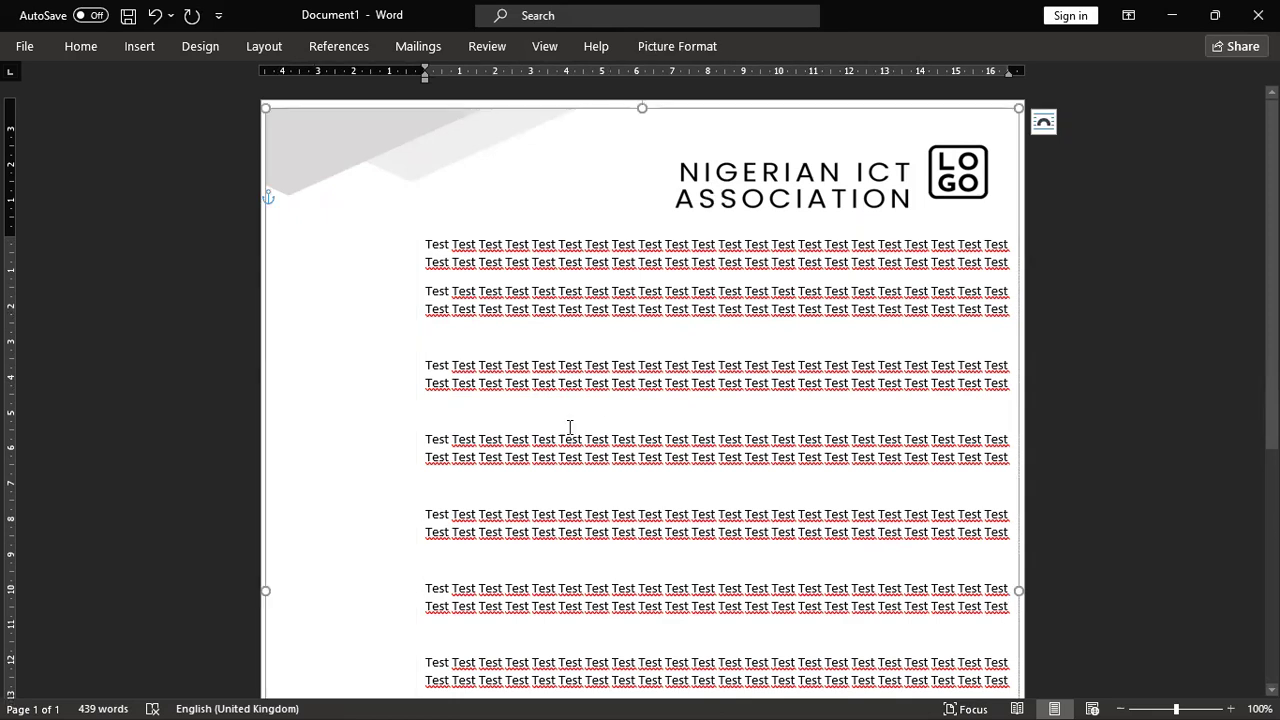
click(562, 350)
click(562, 350)
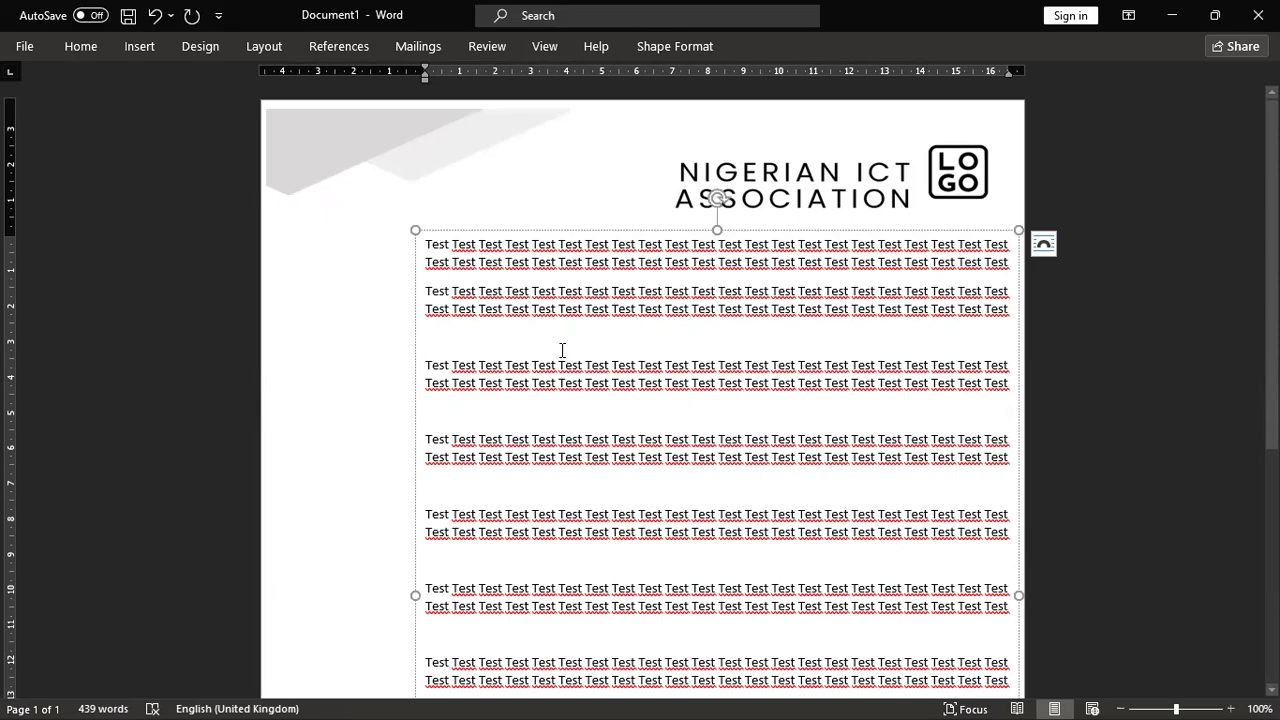
scroll(562, 350, down, 6)
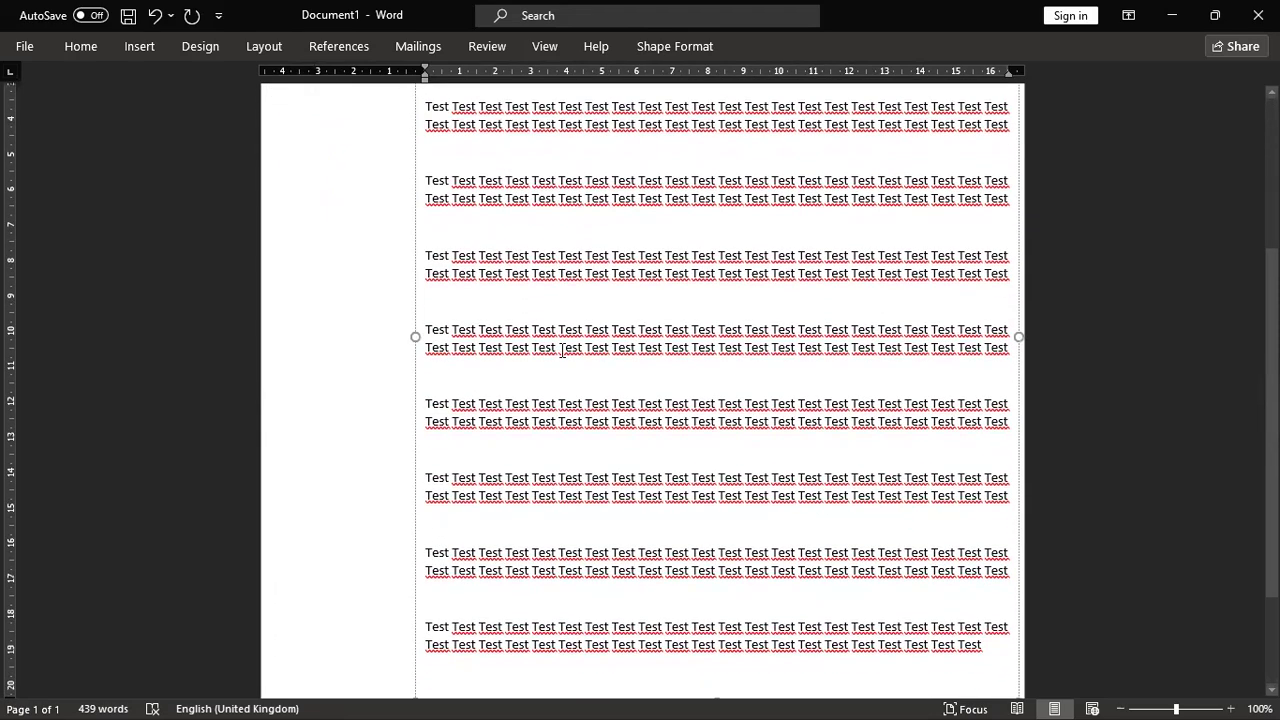
scroll(562, 350, up, 7)
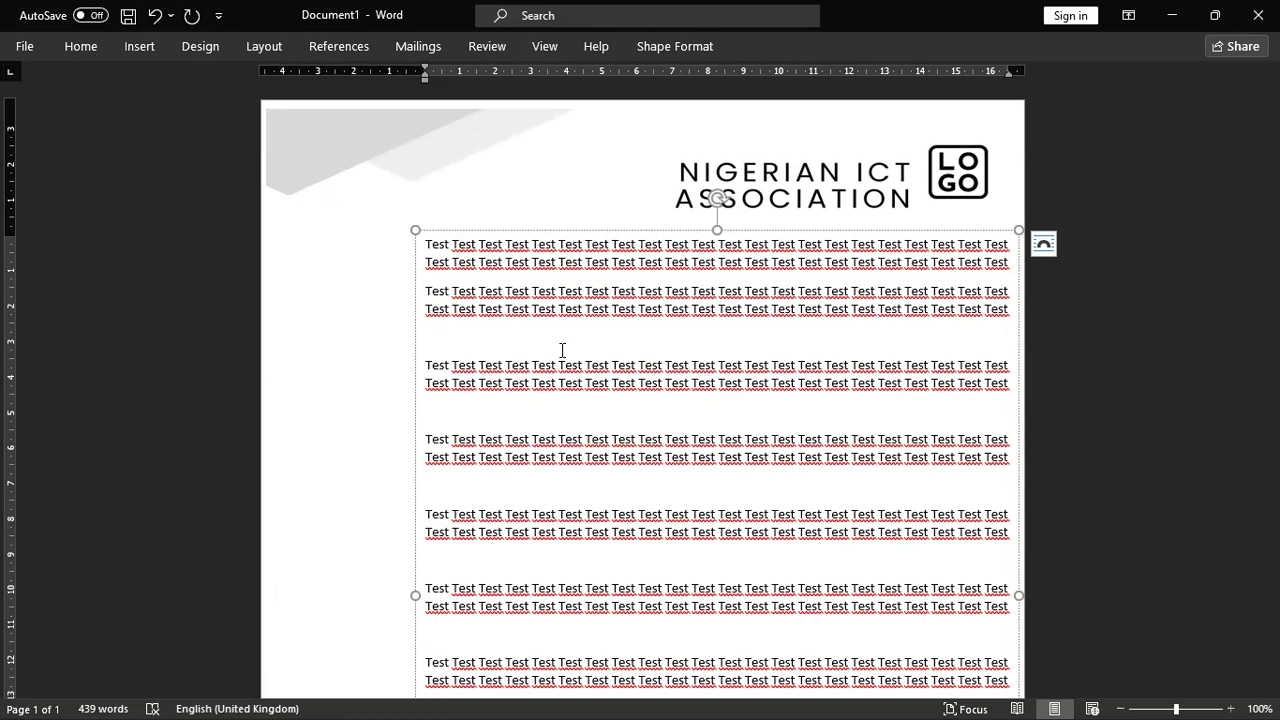
scroll(562, 350, down, 7)
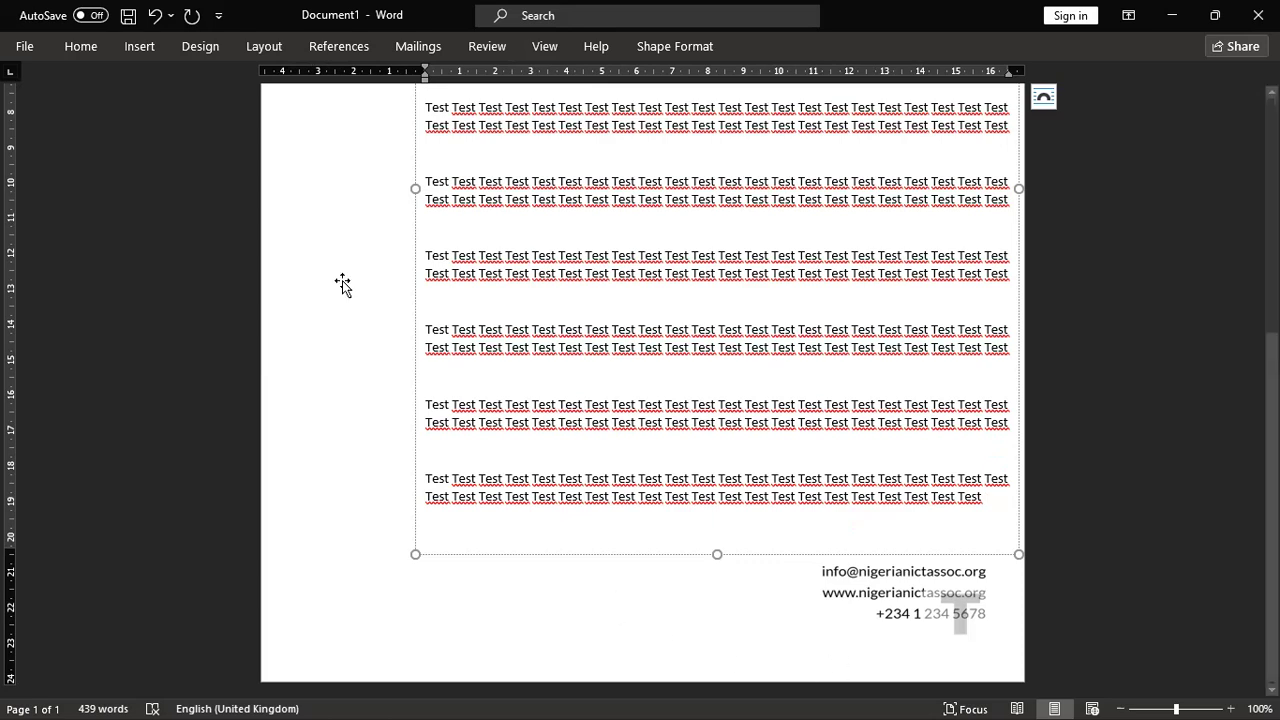
scroll(532, 436, up, 8)
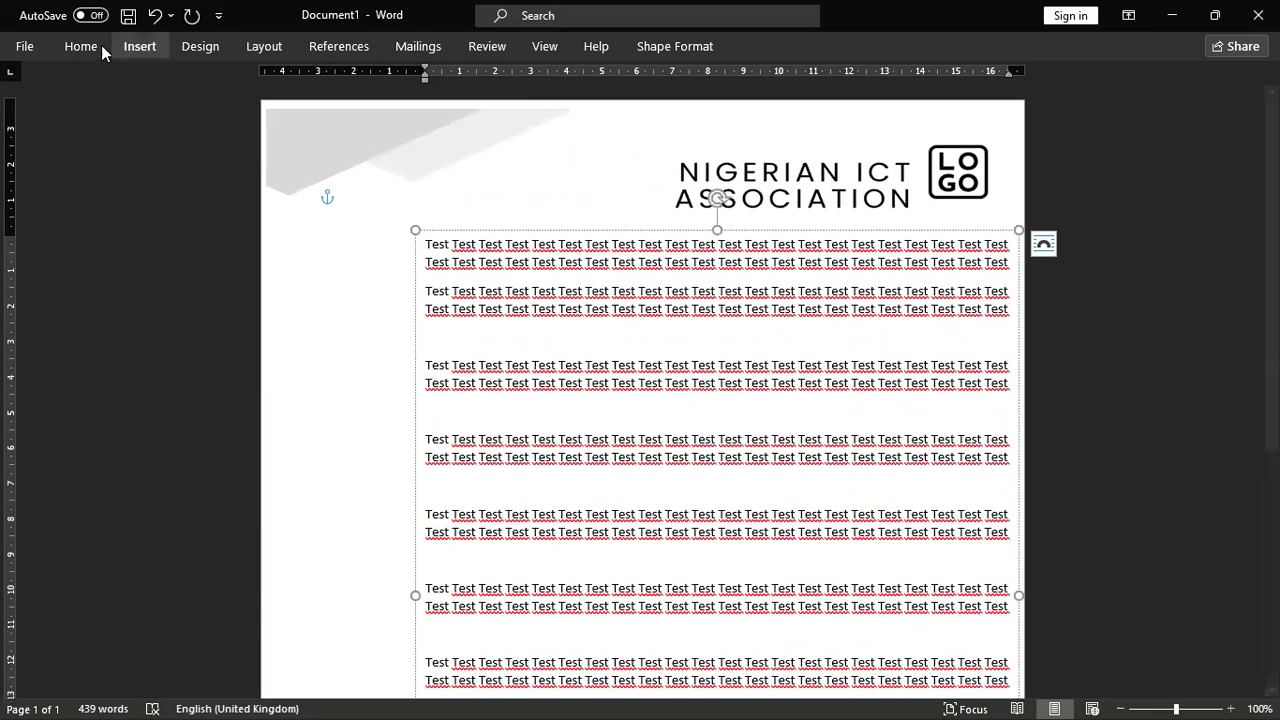
Step: Save a copy to the Desktop named 'test letterhead' with type PDF (*.pdf)
click(25, 48)
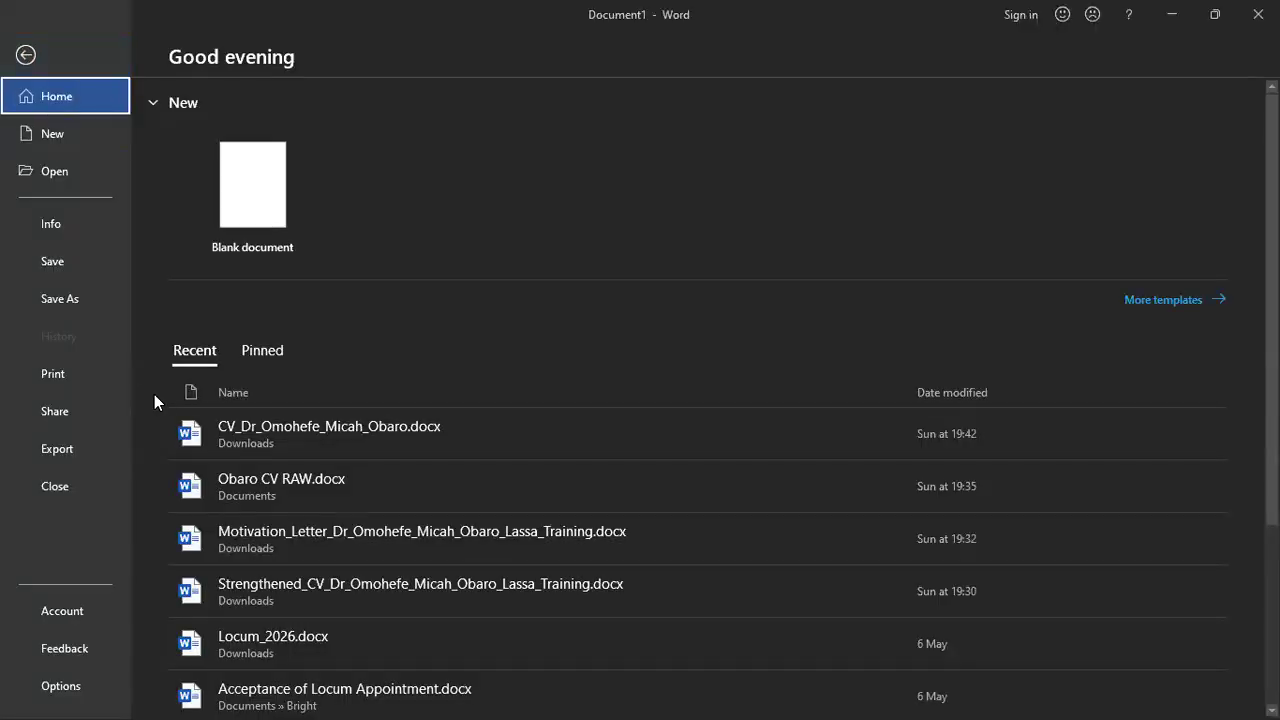
click(87, 291)
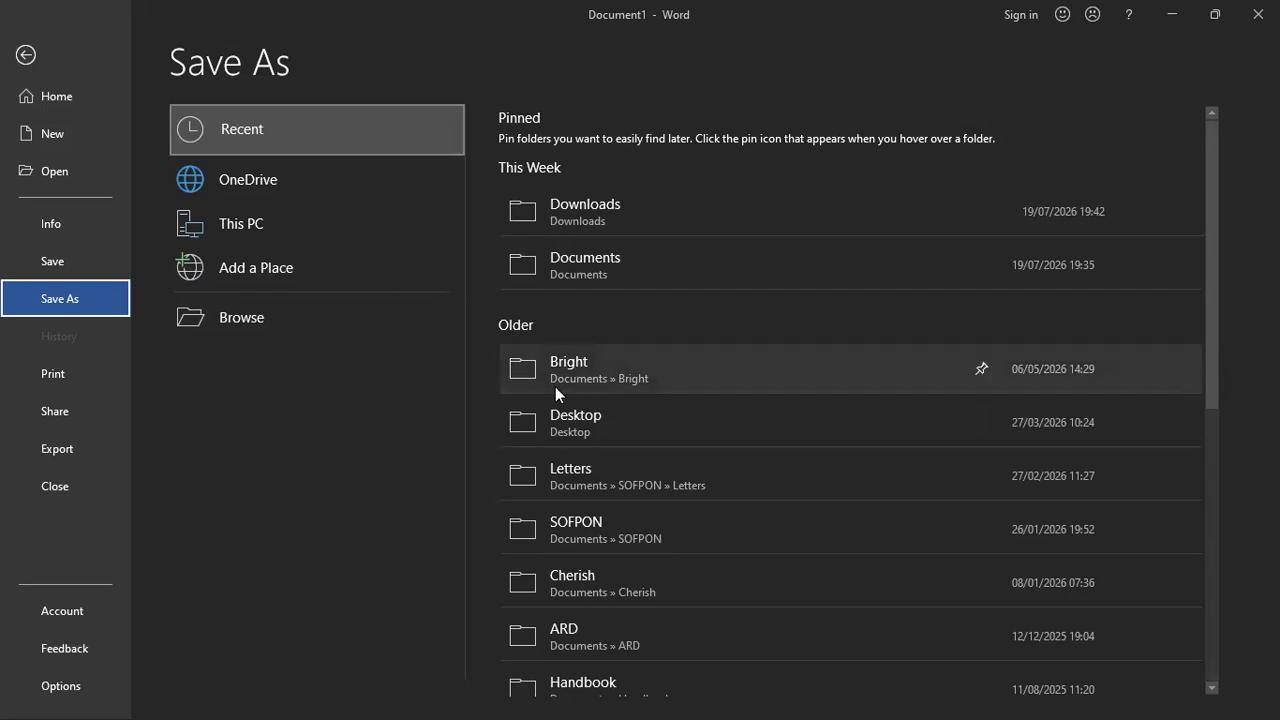
click(594, 422)
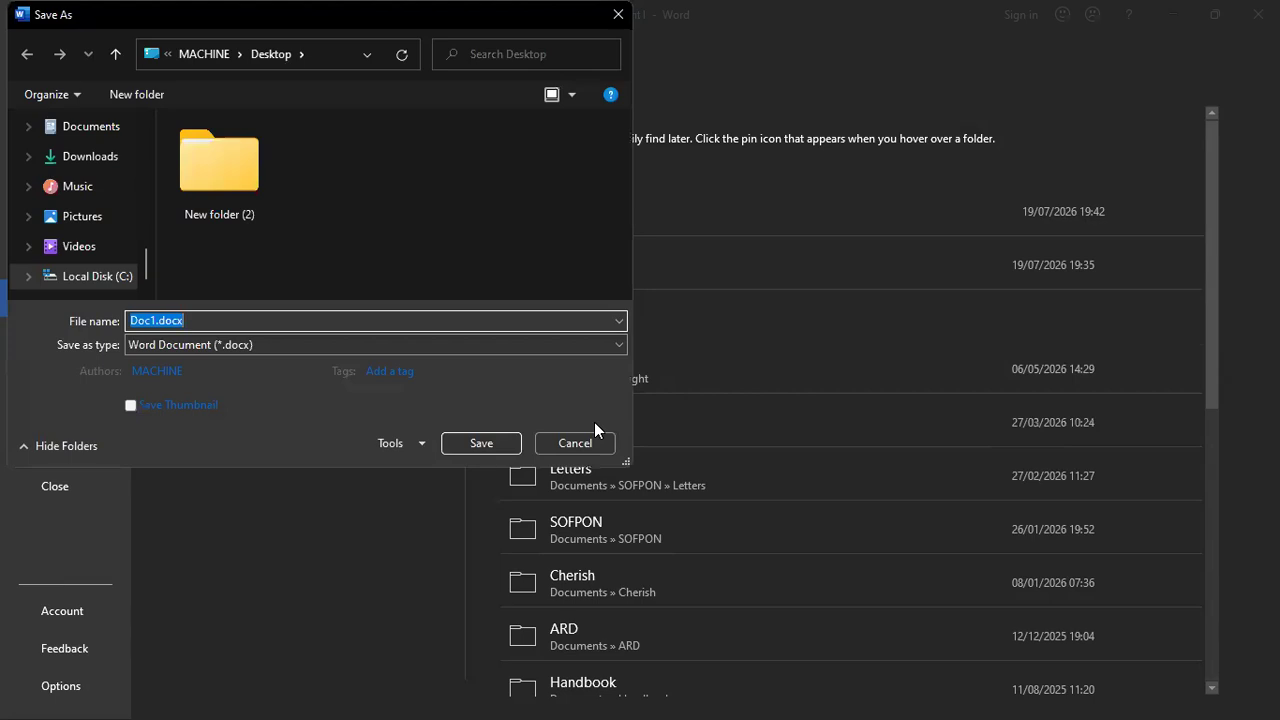
key(Home)
text(test )
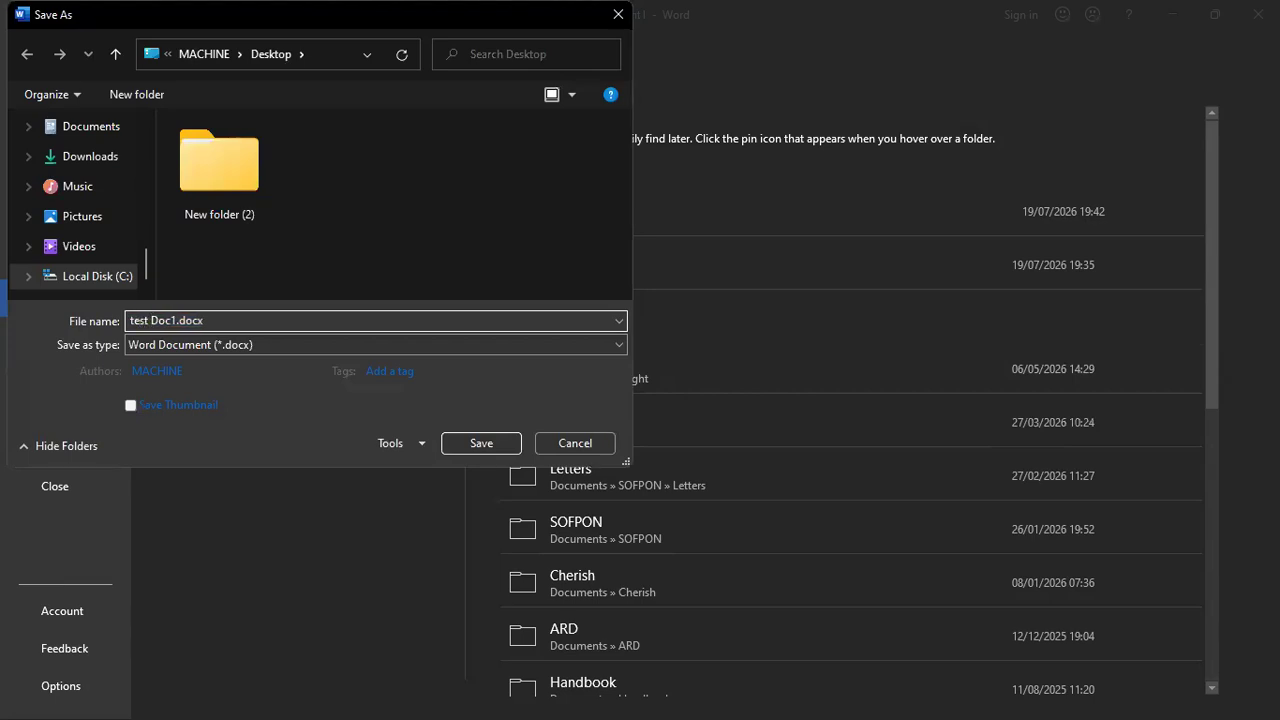
text(letterhead)
key(Delete)
key(Delete)
key(Delete)
click(355, 340)
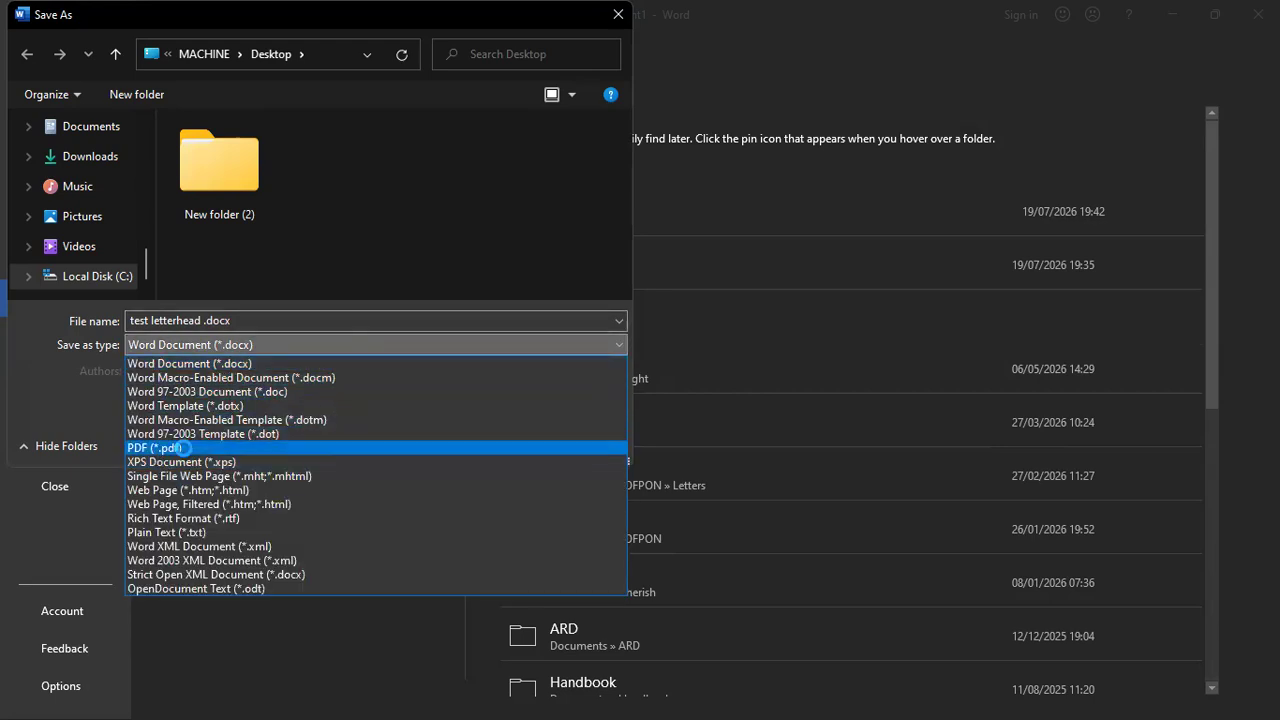
click(160, 447)
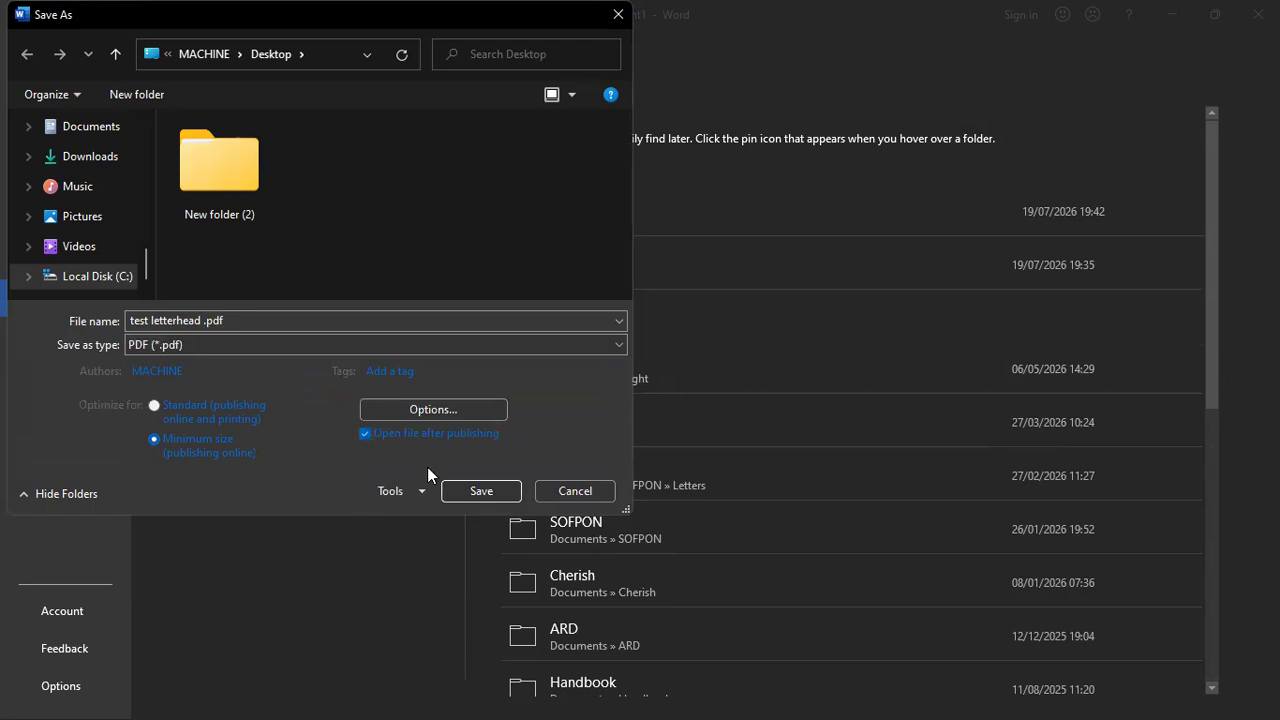
click(466, 495)
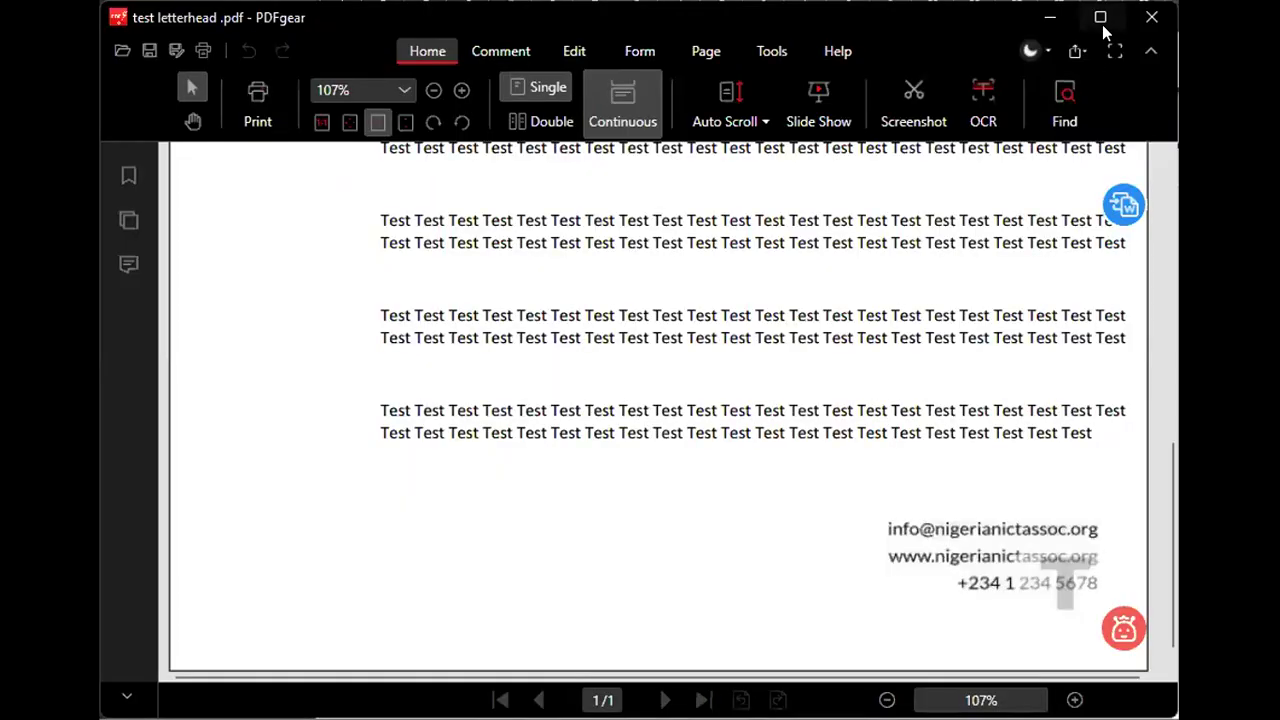
Step: Maximise PDFgear and scroll the PDF from the NIGERIAN ICT ASSOCIATION header to the contact footer
click(1100, 18)
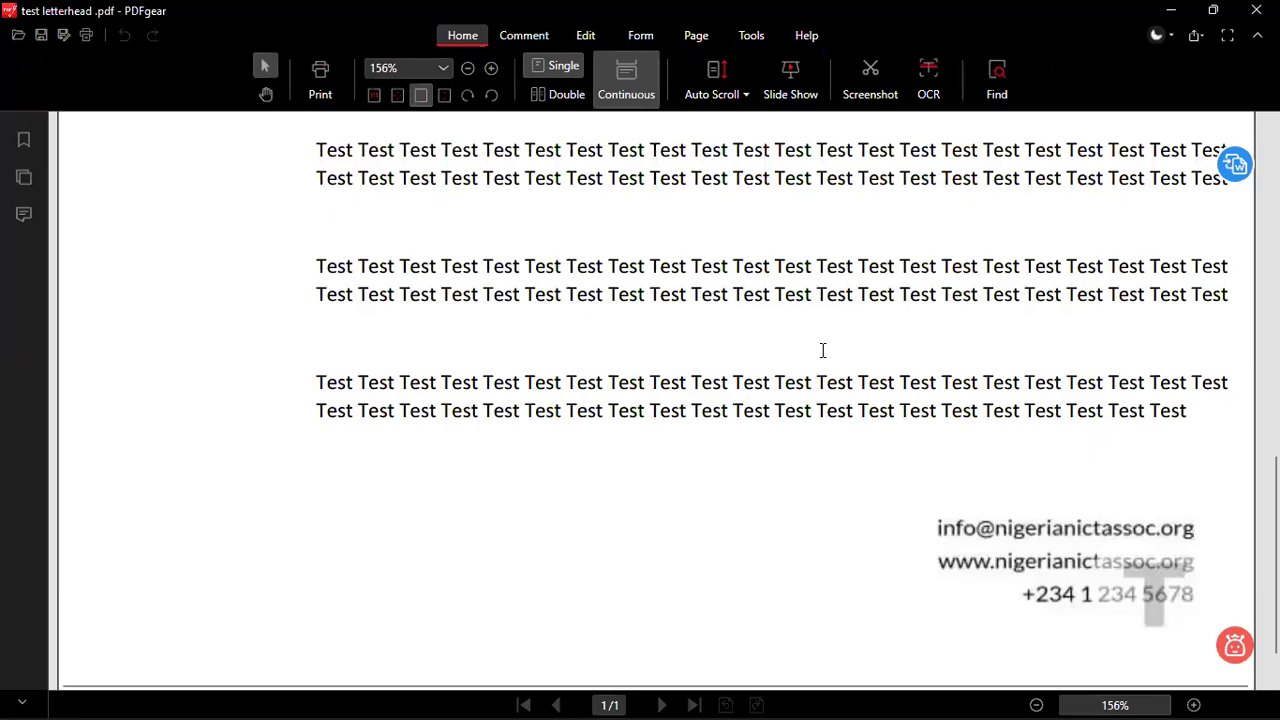
scroll(822, 349, up, 4)
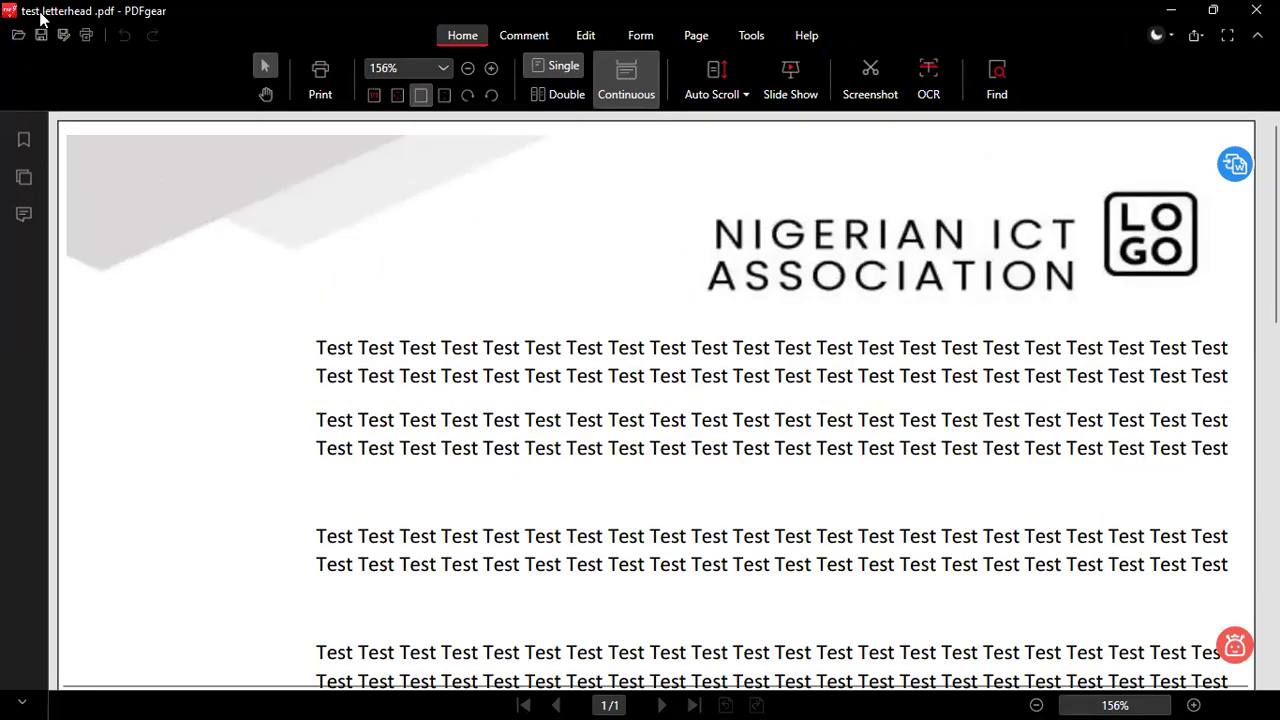
scroll(830, 460, down, 1)
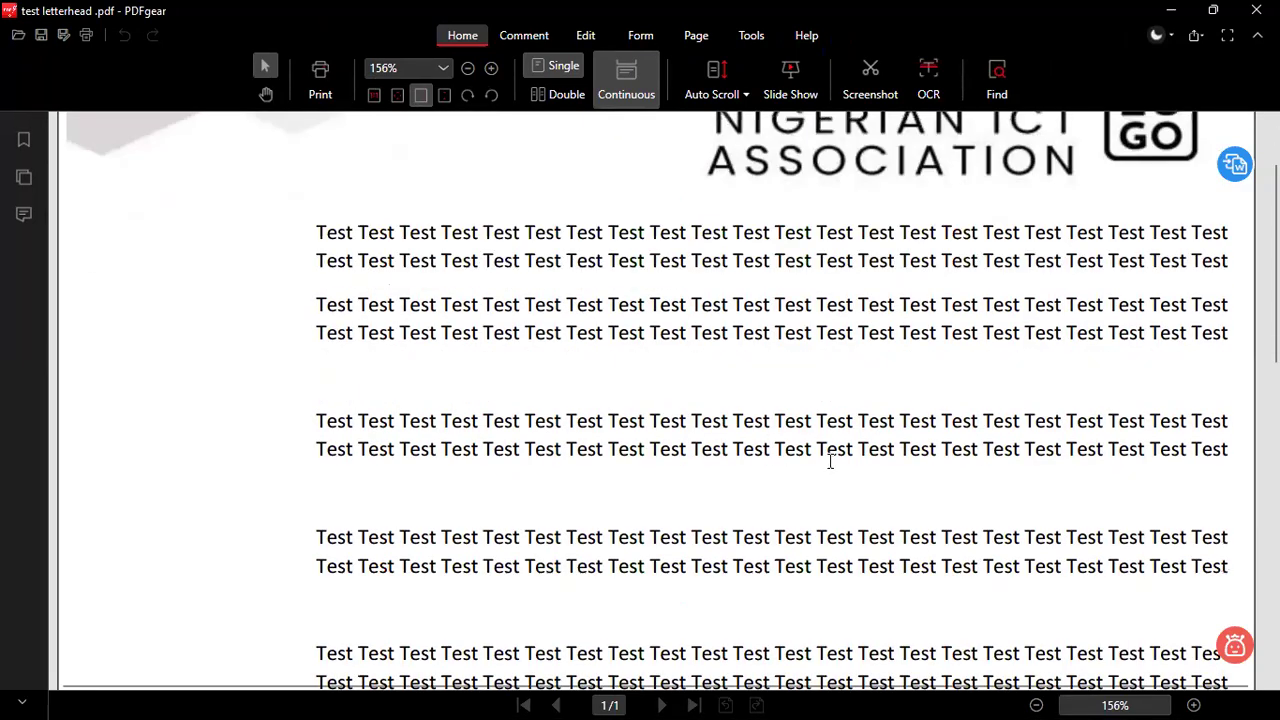
scroll(830, 461, down, 5)
scroll(746, 488, up, 1)
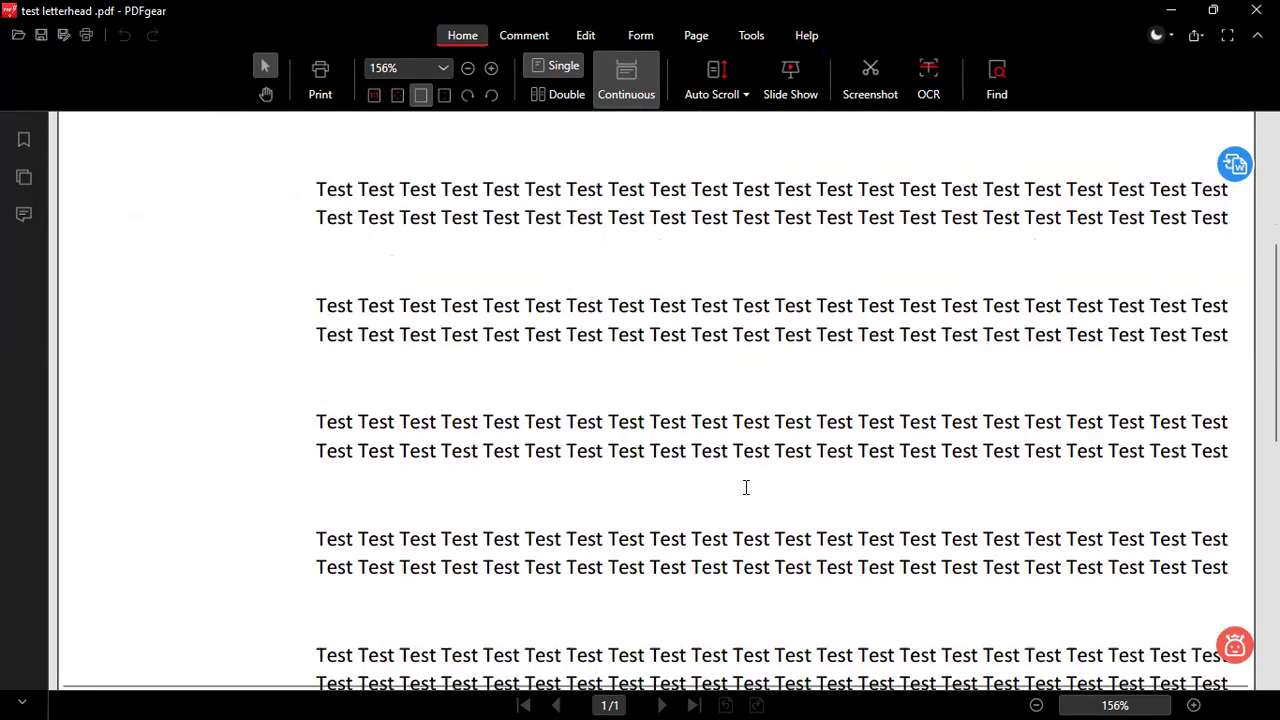
scroll(746, 488, up, 6)
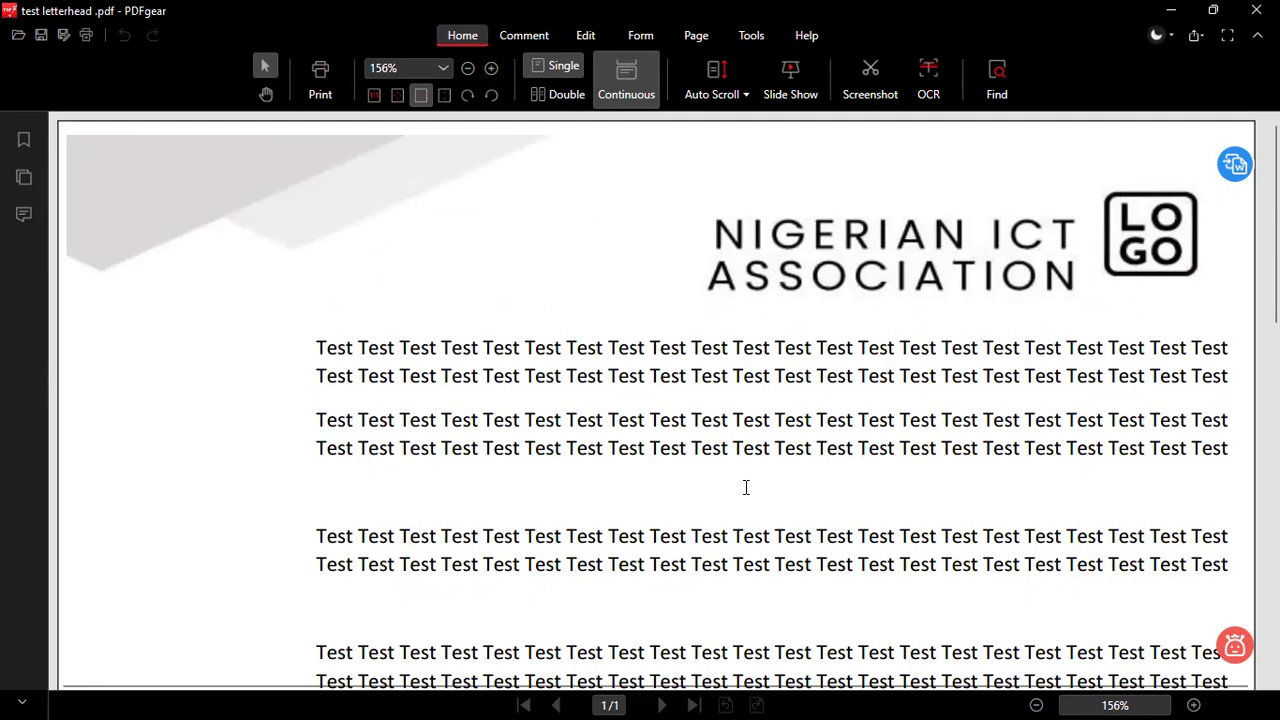
scroll(746, 488, down, 7)
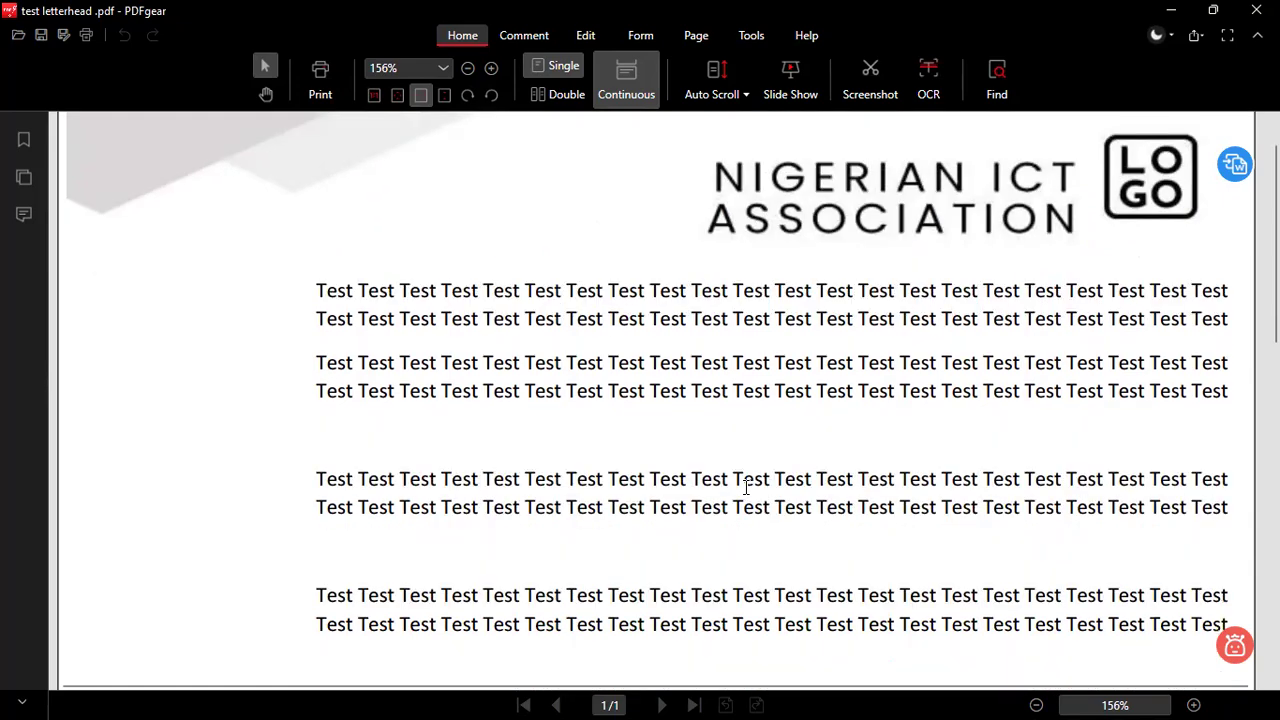